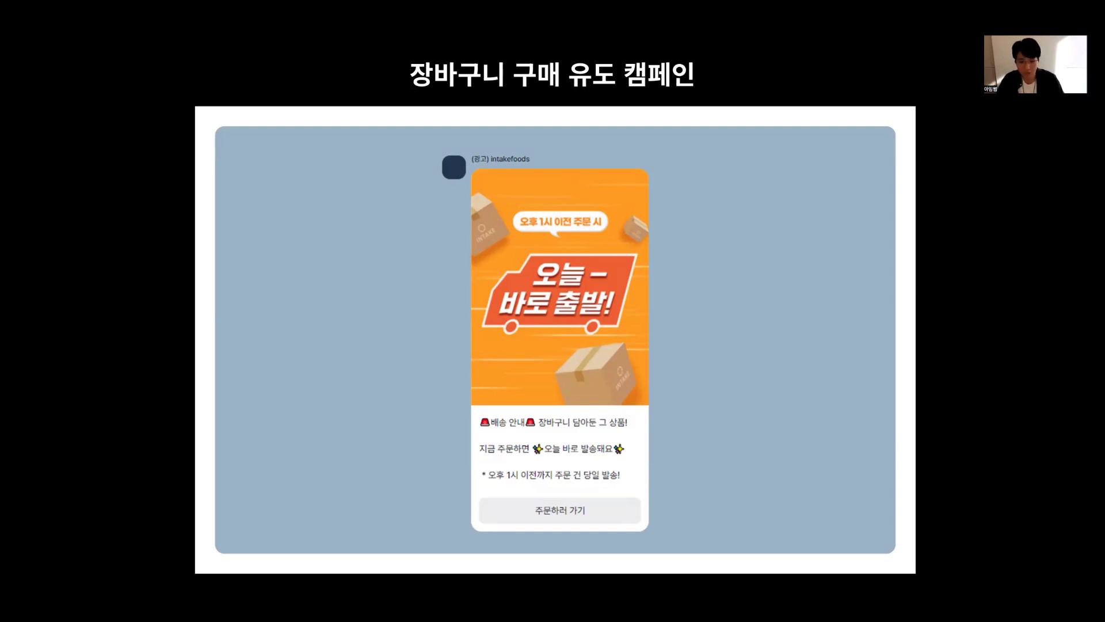
pyautogui.press('Right')
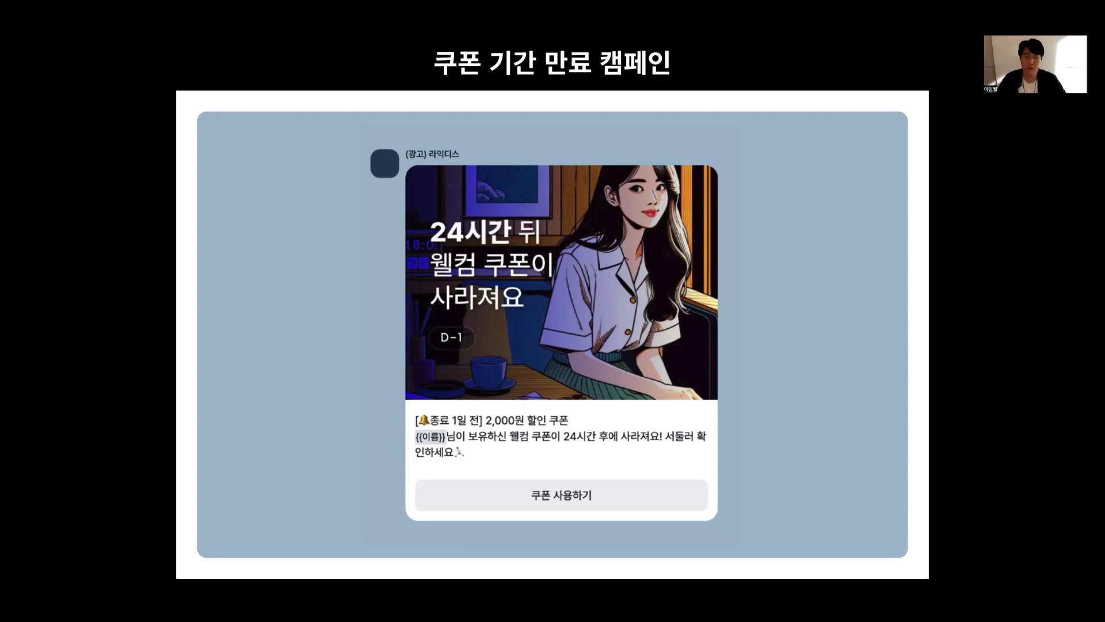
pyautogui.press('Right')
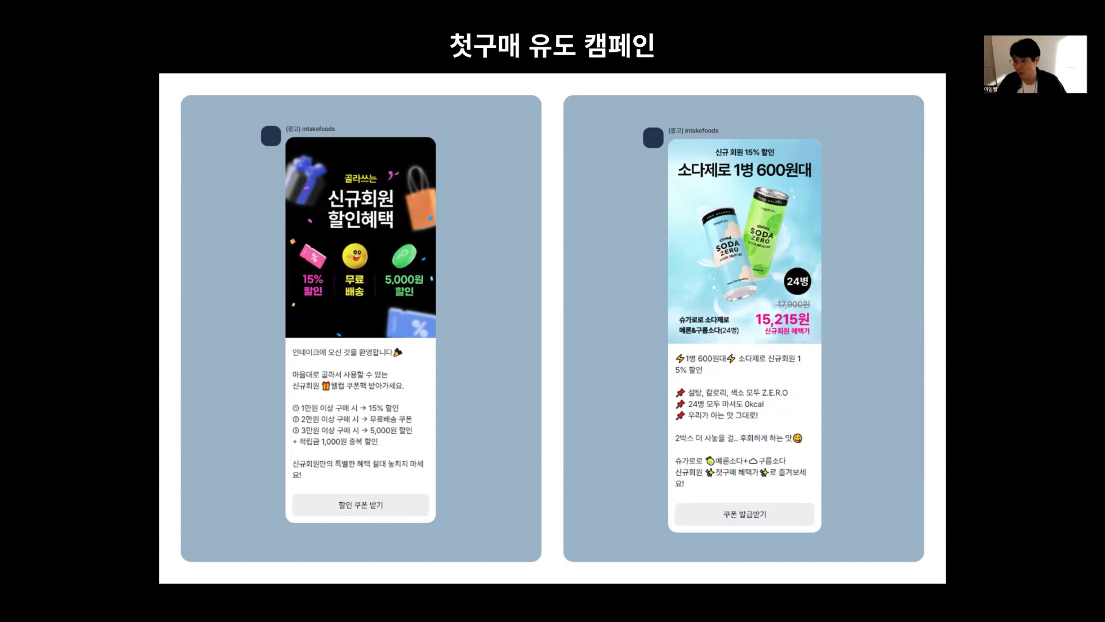
pyautogui.press('Right')
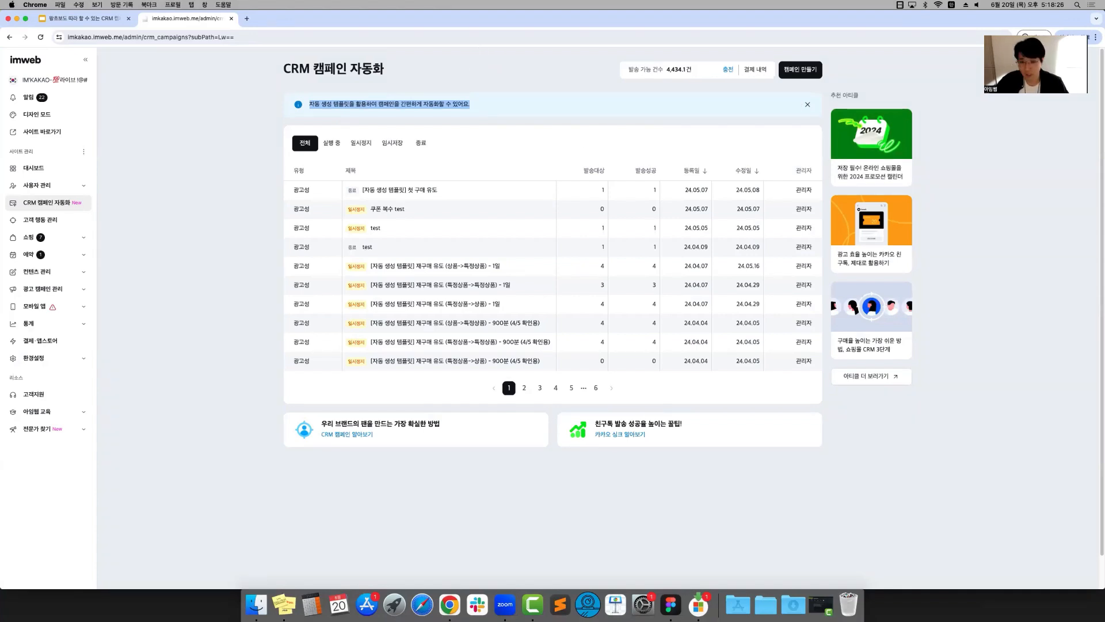
# Reload the CRM campaign automation list, check the drafts (임시저장), and filter it to running campaigns (실행 중)
pyautogui.click(355, 131)
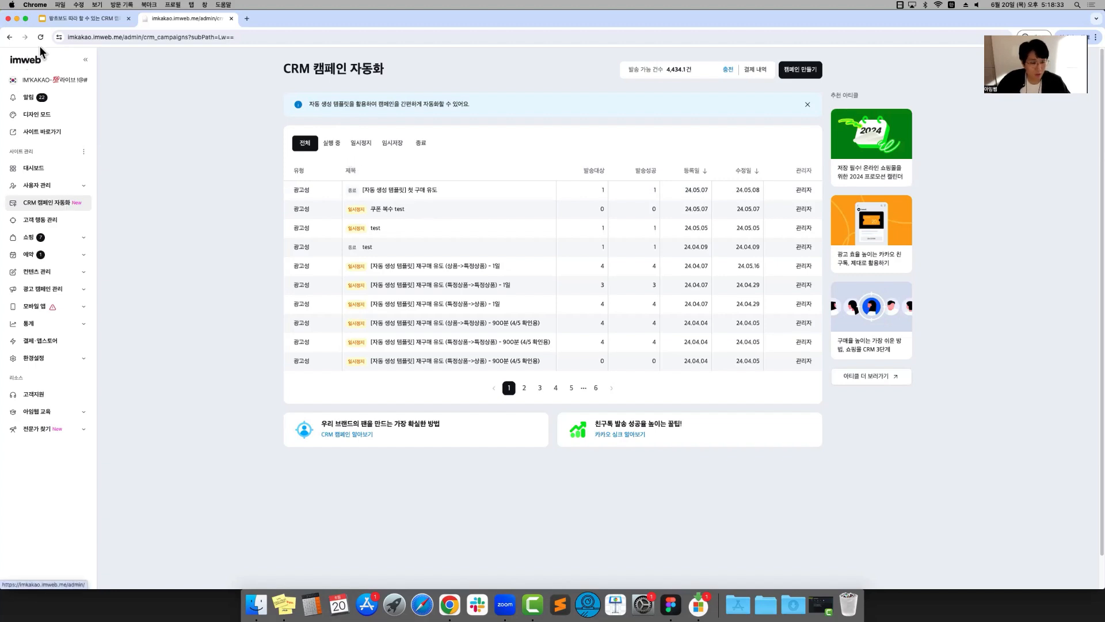
pyautogui.click(41, 212)
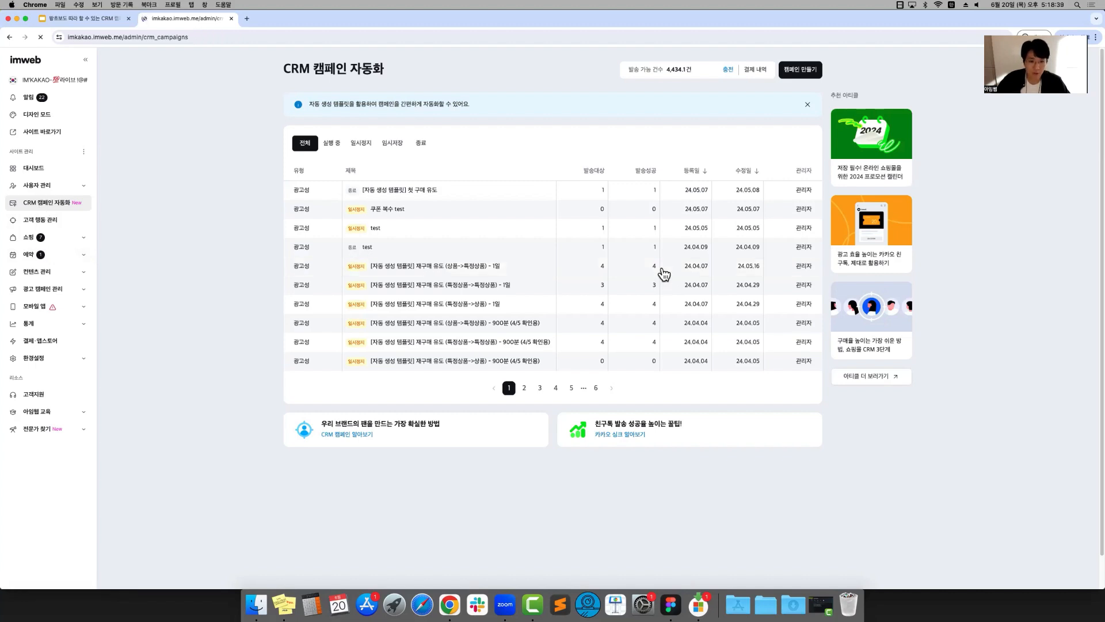
pyautogui.click(392, 144)
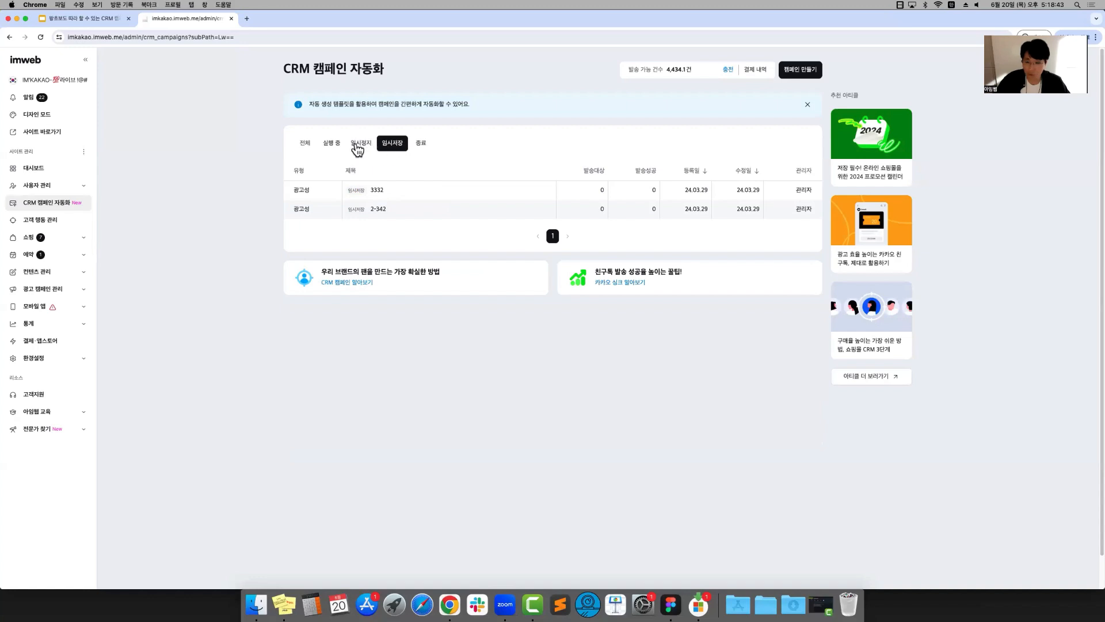
pyautogui.click(308, 145)
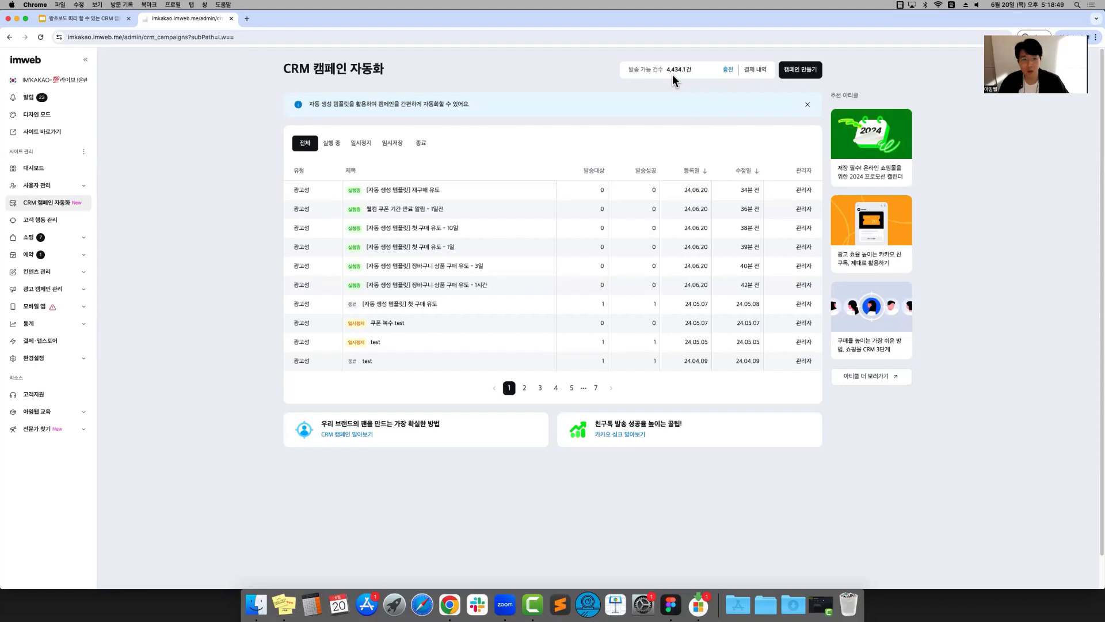
pyautogui.click(323, 146)
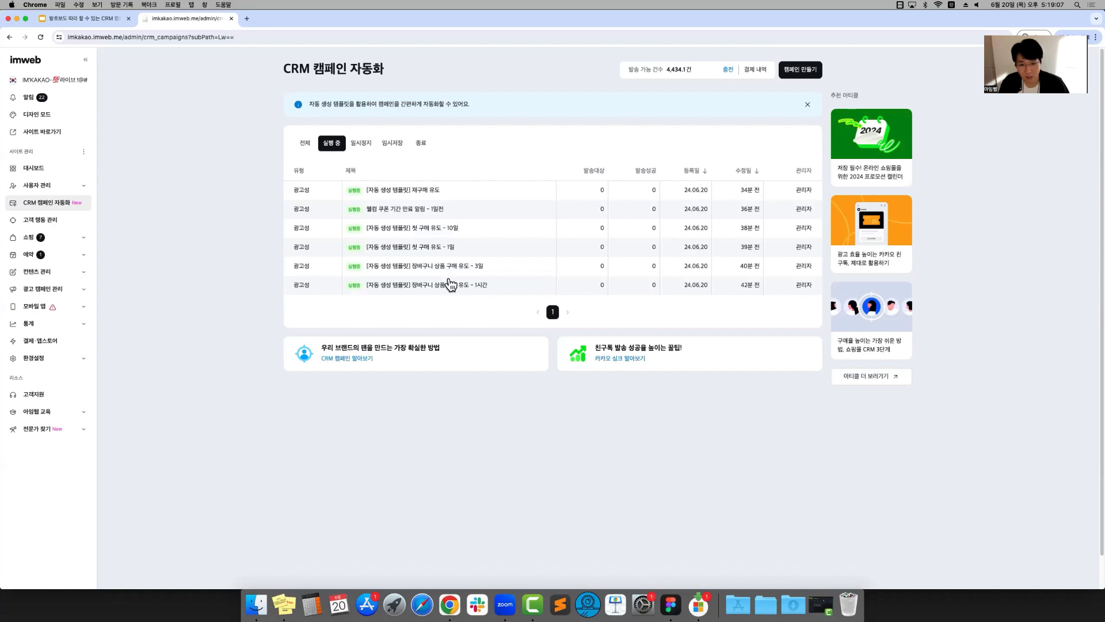
# Review the details of the running "장바구니 상품 구매 유도 - 1시간" campaign and return to the list
pyautogui.click(514, 289)
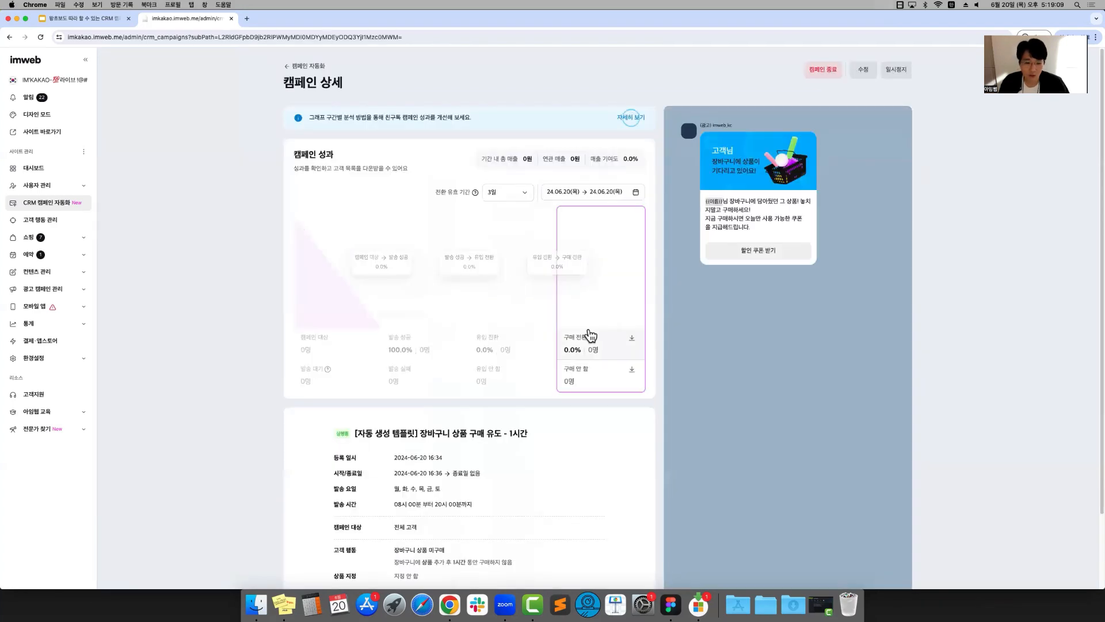
pyautogui.scroll(-3, 588, 326)
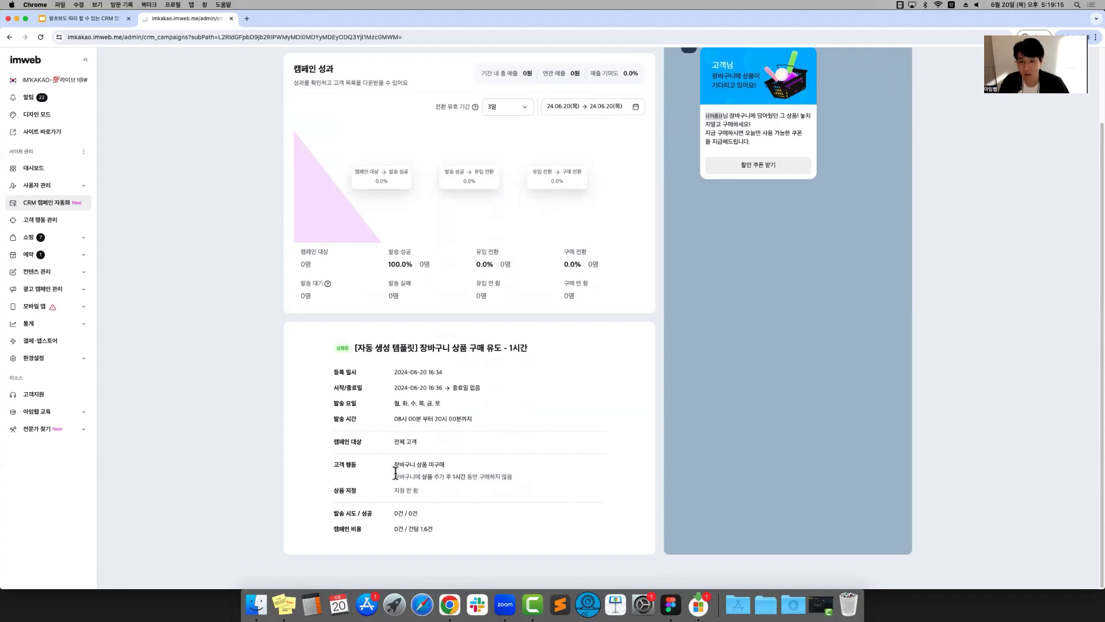
pyautogui.scroll(3, 371, 481)
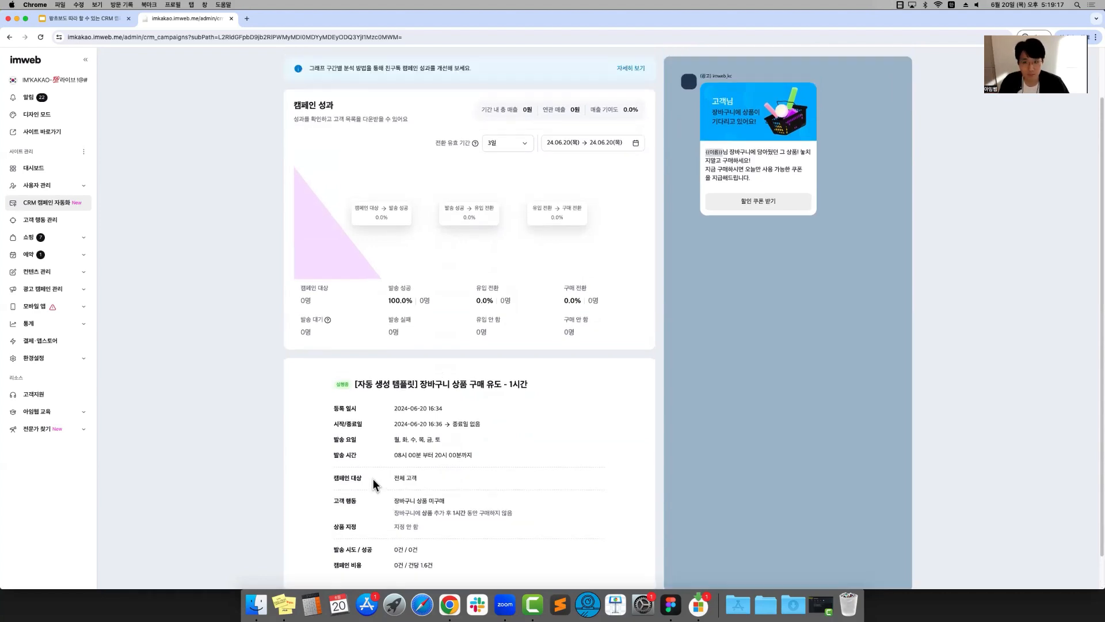
pyautogui.press('super+Left')
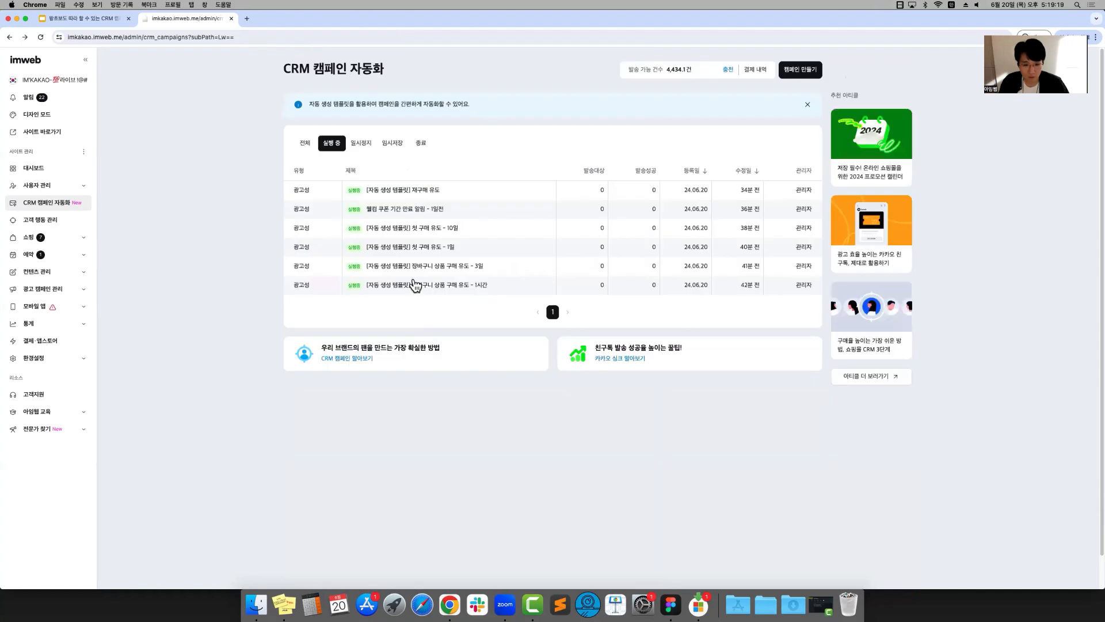
# Examine the customer behaviour condition of the "장바구니 상품 구매 유도 - 3일" campaign and go back to the list
pyautogui.click(494, 267)
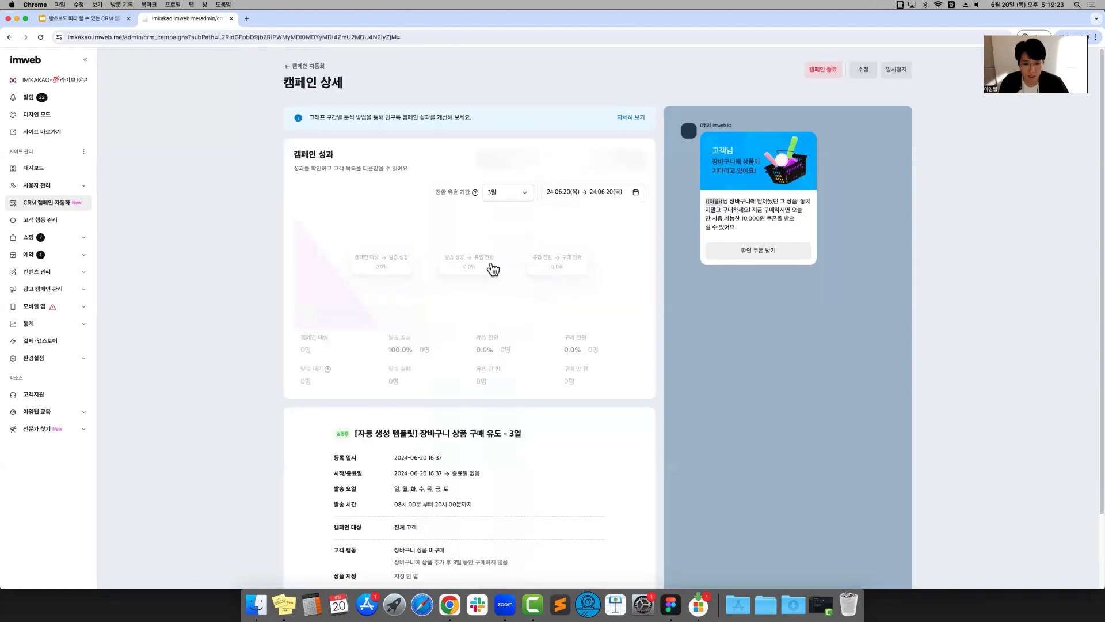
pyautogui.scroll(-2, 423, 492)
pyautogui.scroll(-1, 422, 490)
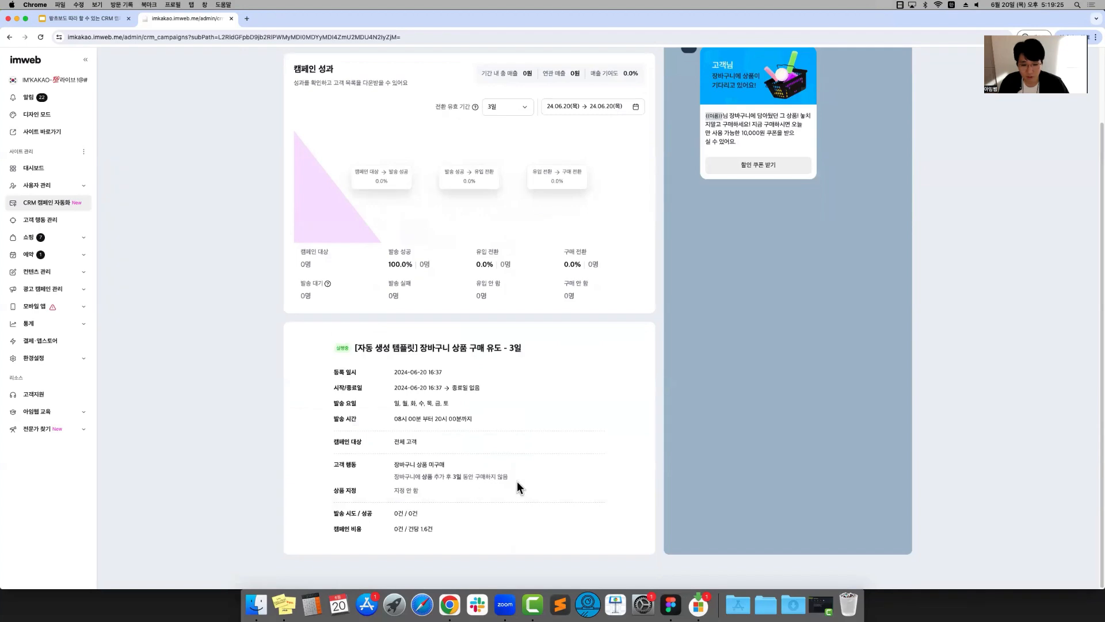
pyautogui.moveTo(517, 482); pyautogui.dragTo(367, 470)
pyautogui.click(367, 469)
pyautogui.scroll(2, 553, 437)
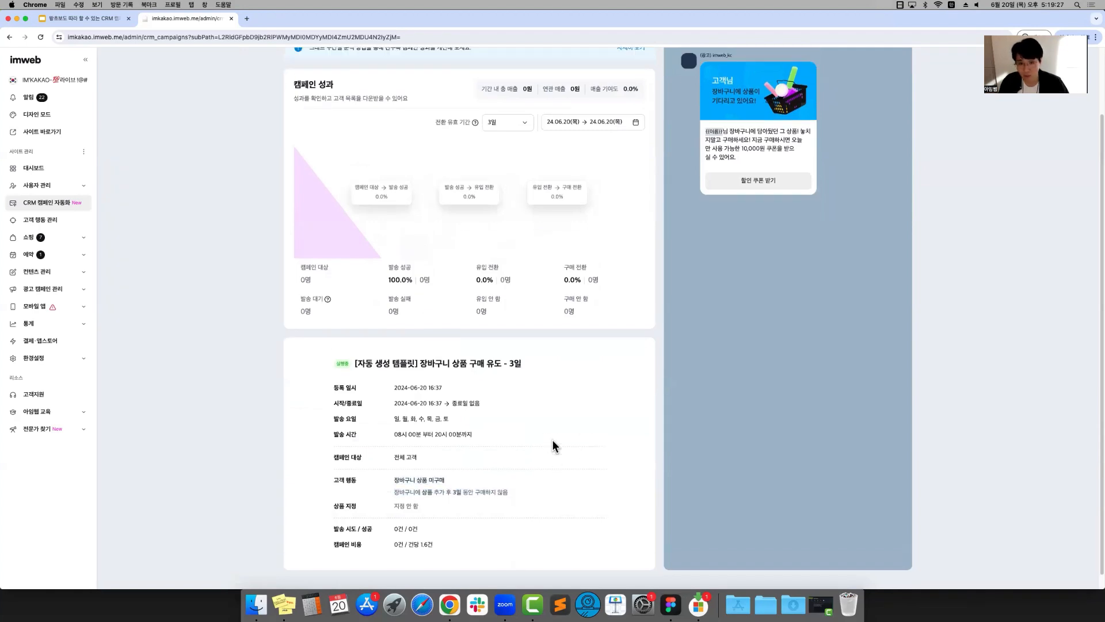
pyautogui.scroll(3, 551, 440)
pyautogui.press('super+bracketleft')
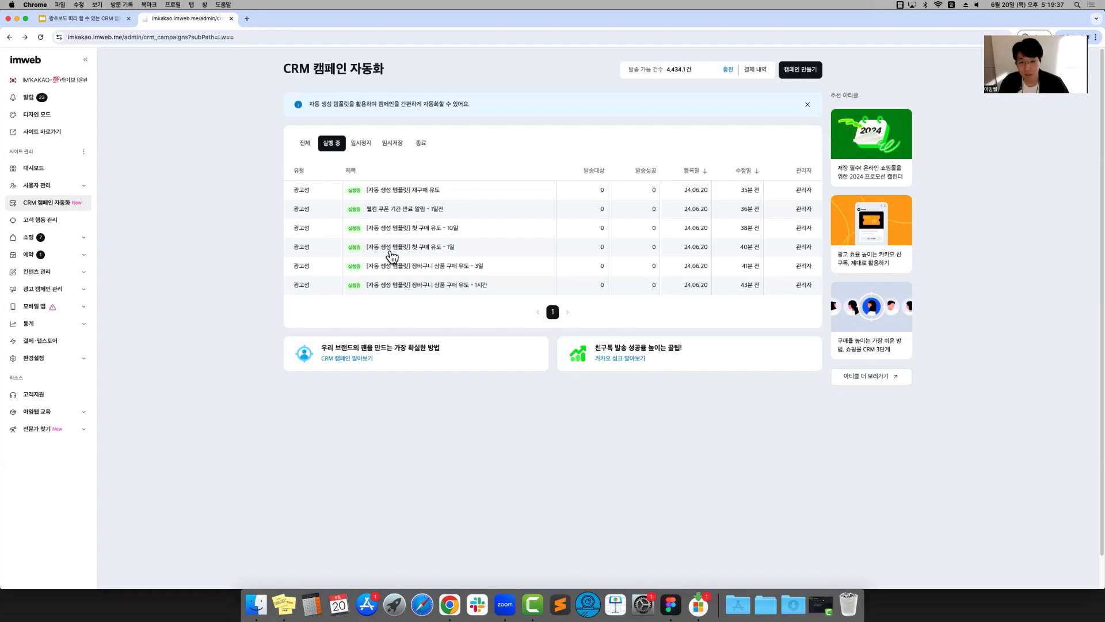
# Check the settings of the "첫 구매 유도 - 1일" campaign and return to the running campaigns
pyautogui.click(459, 255)
pyautogui.scroll(-3, 515, 394)
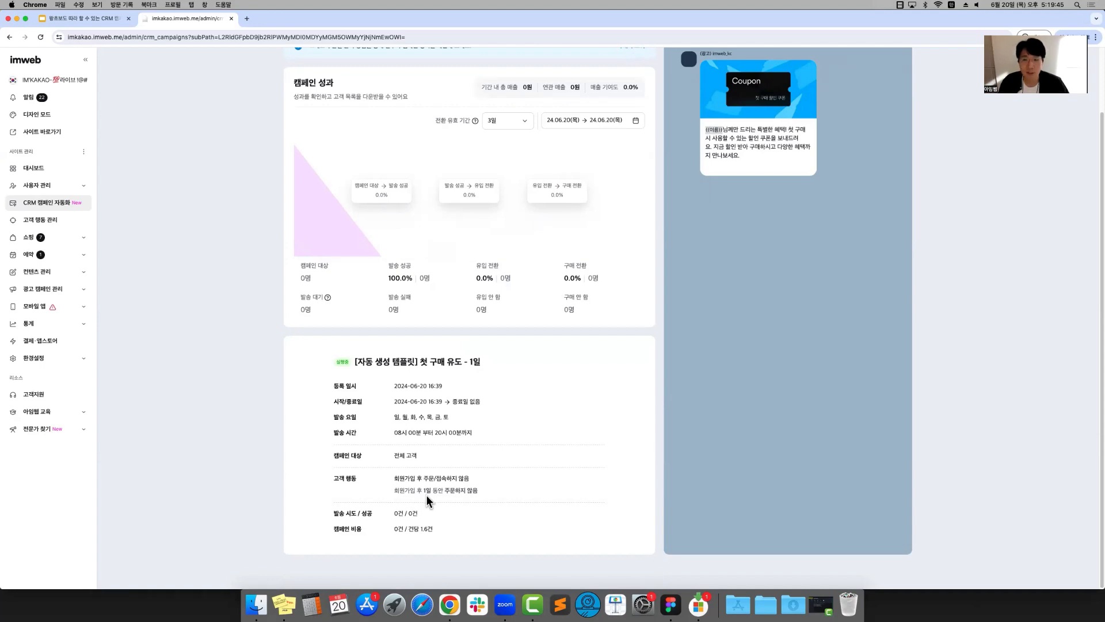
pyautogui.press('super+Left')
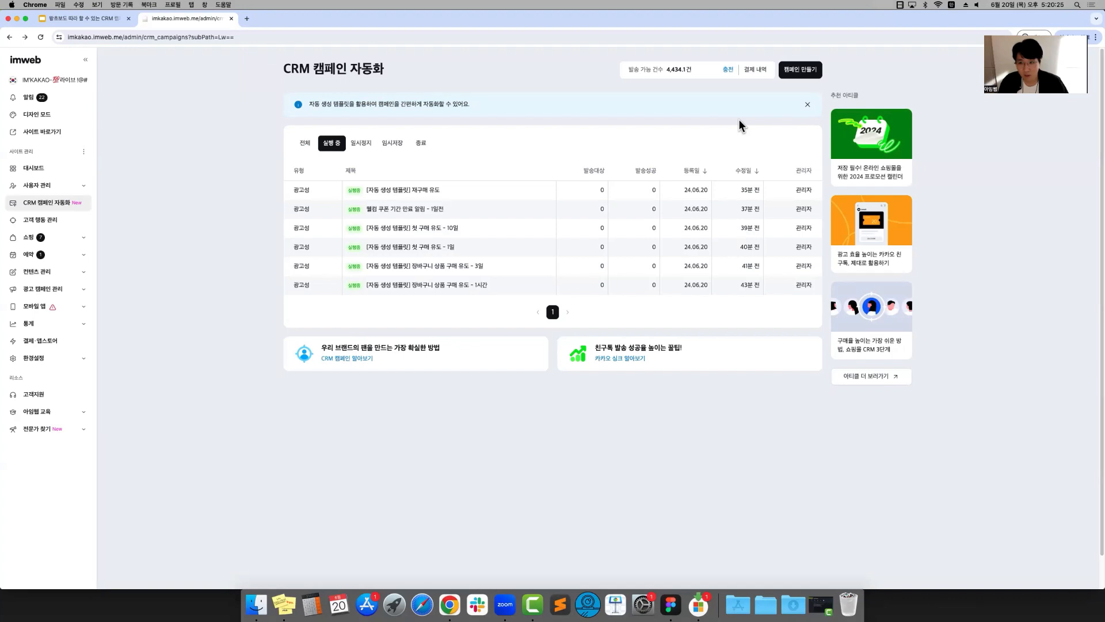
# Create a new campaign from the 장바구니 상품 구매 유도 template and look over its form
pyautogui.click(797, 72)
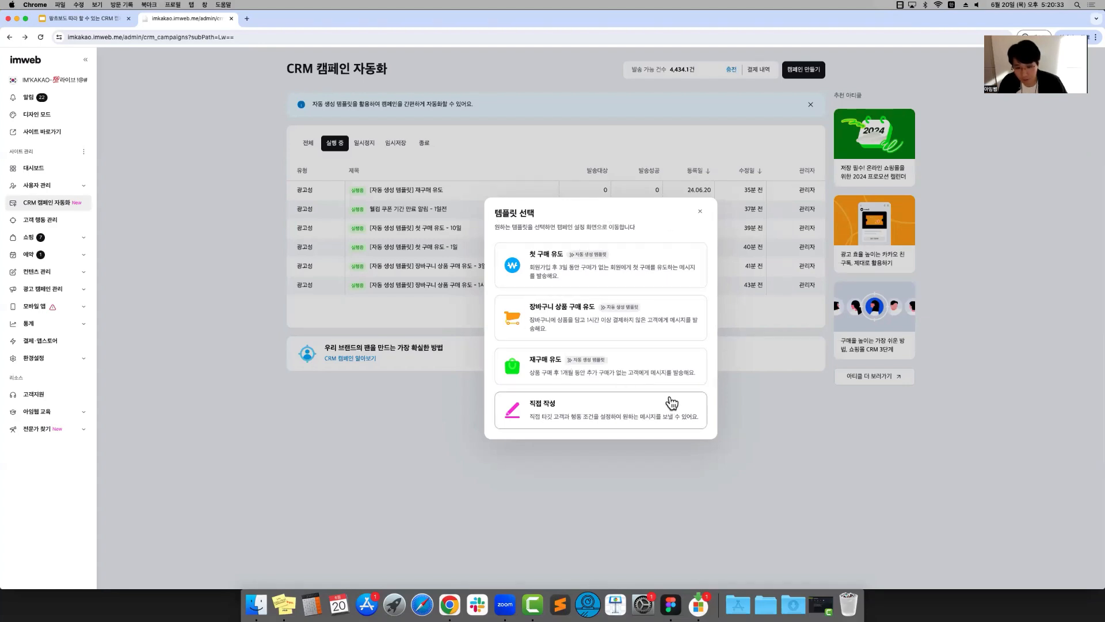
pyautogui.click(560, 336)
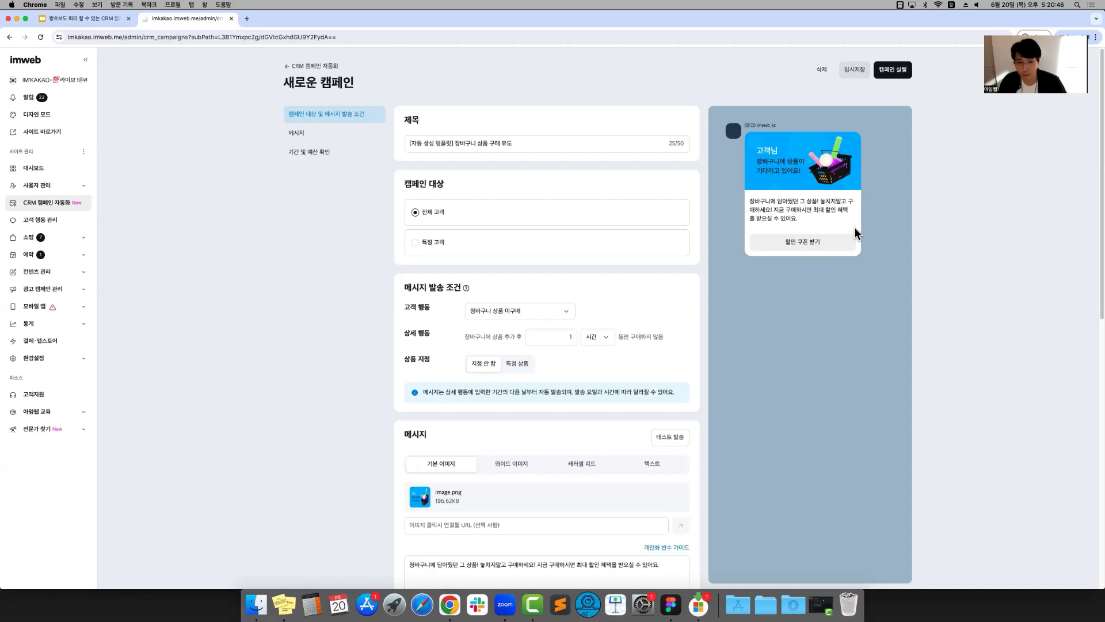
pyautogui.scroll(-3, 856, 229)
pyautogui.scroll(3, 509, 174)
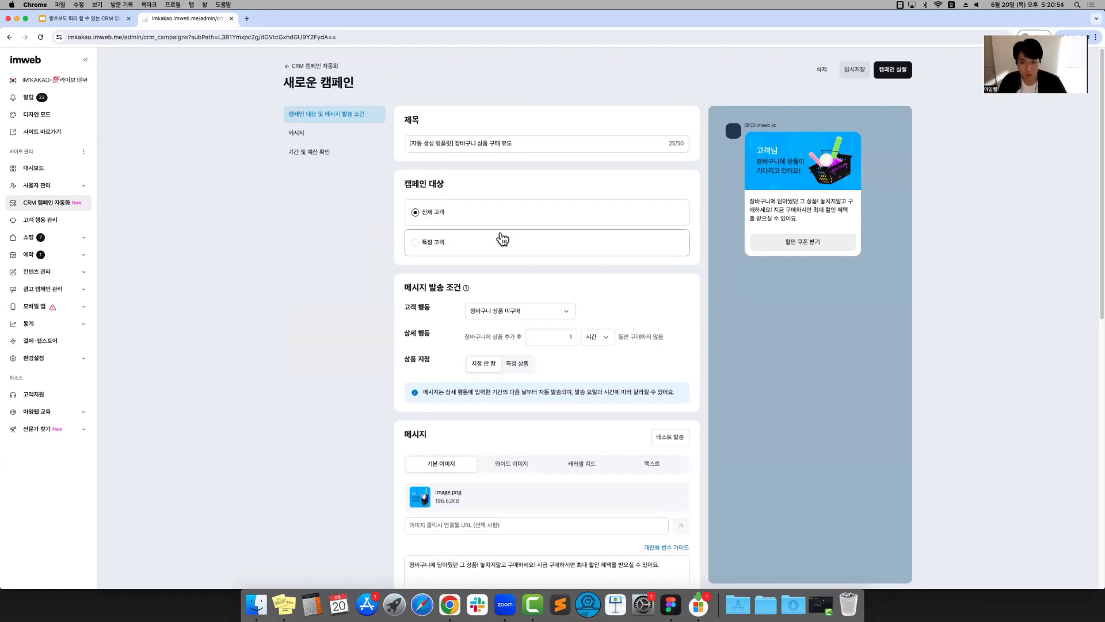
# Append " - 2시간" to the end of the new campaign's title
pyautogui.click(608, 145)
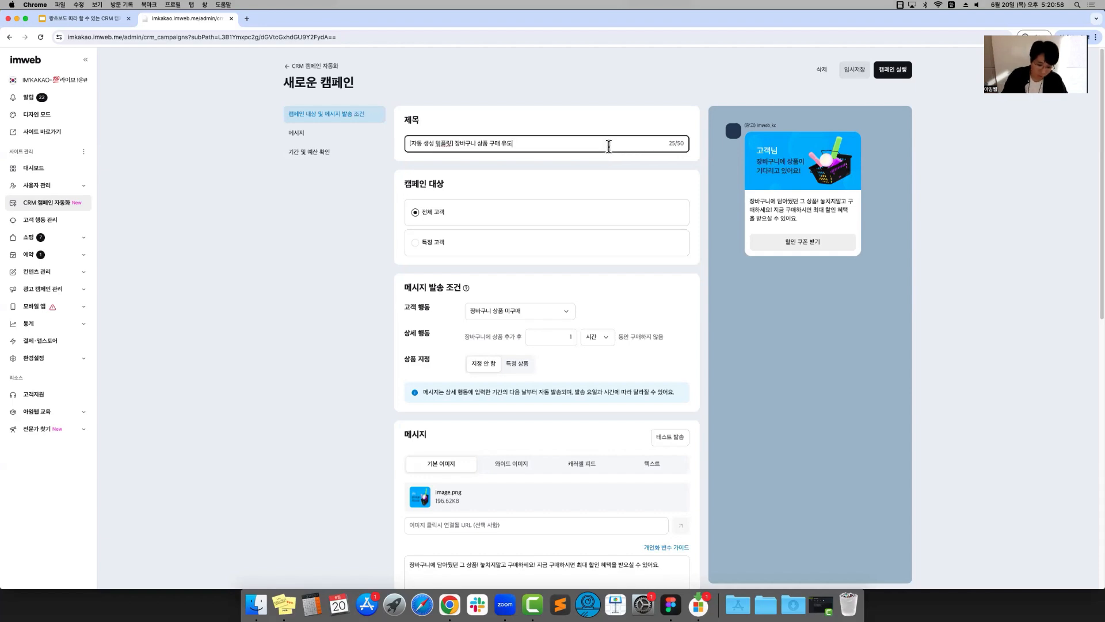
pyautogui.write('=-')
pyautogui.press('BackSpace')
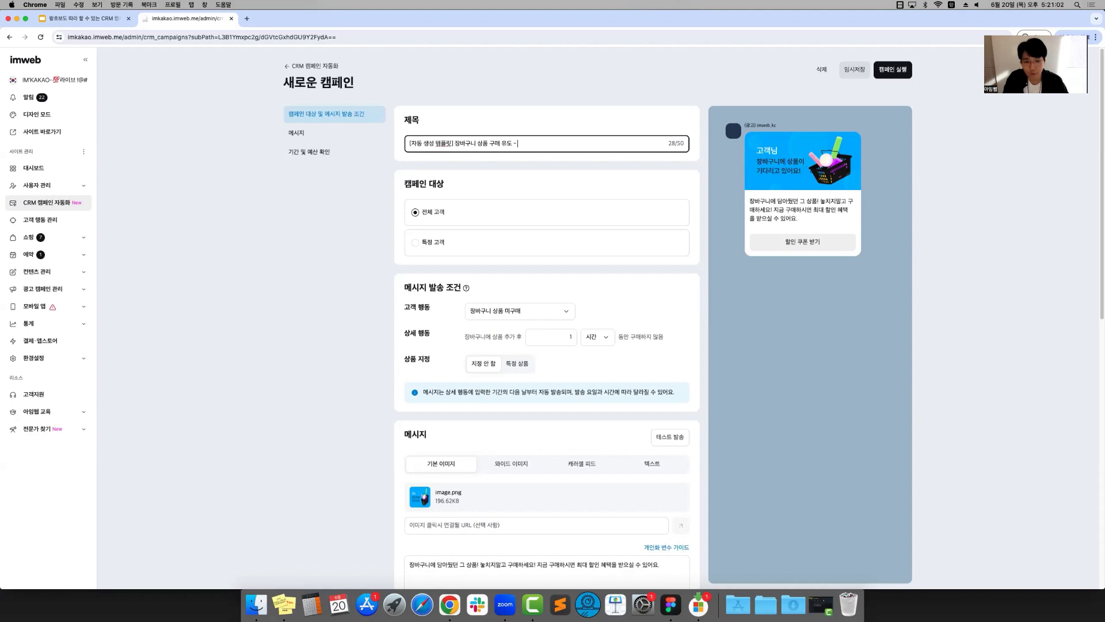
pyautogui.write('2스')
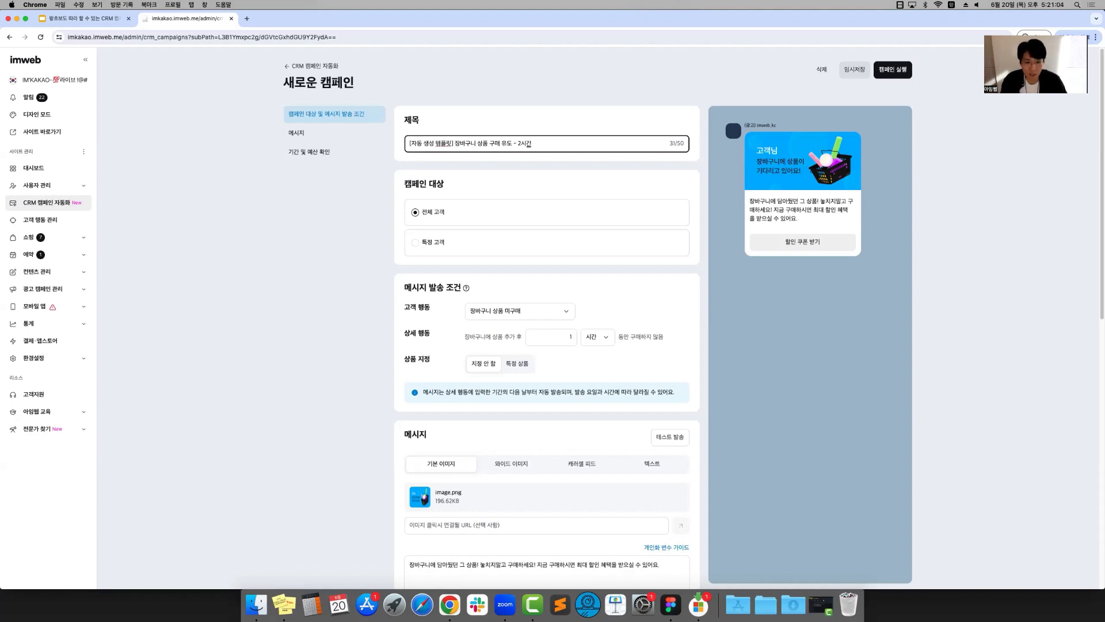
pyautogui.click(285, 240)
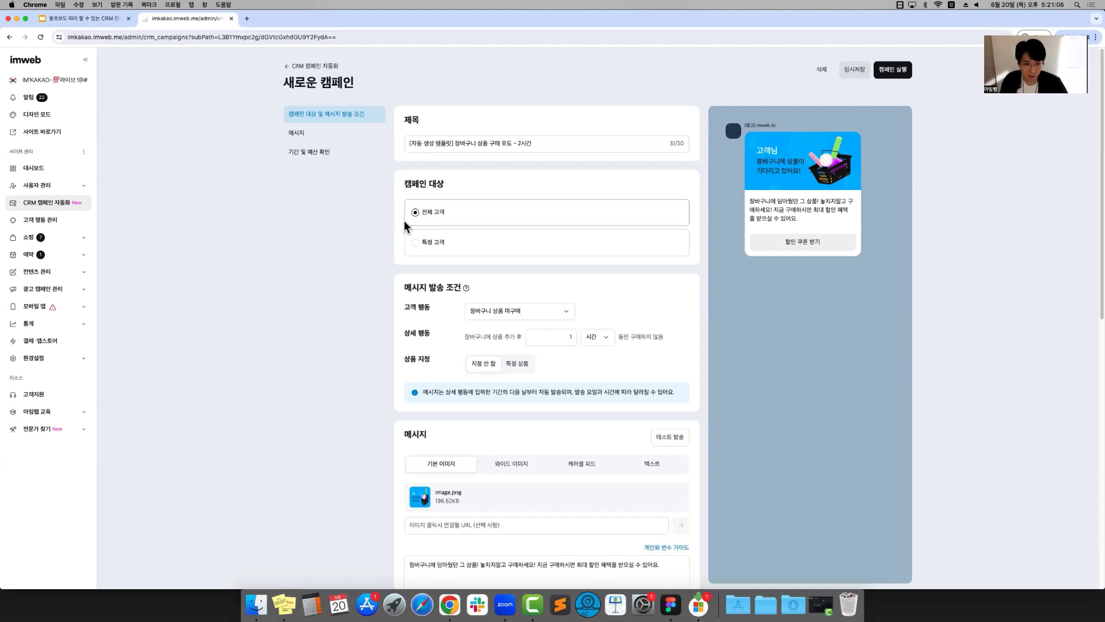
# Try targeting specific customers (특정 고객) with the member group 다감, and set the target back to all customers (전체 고객)
pyautogui.click(415, 243)
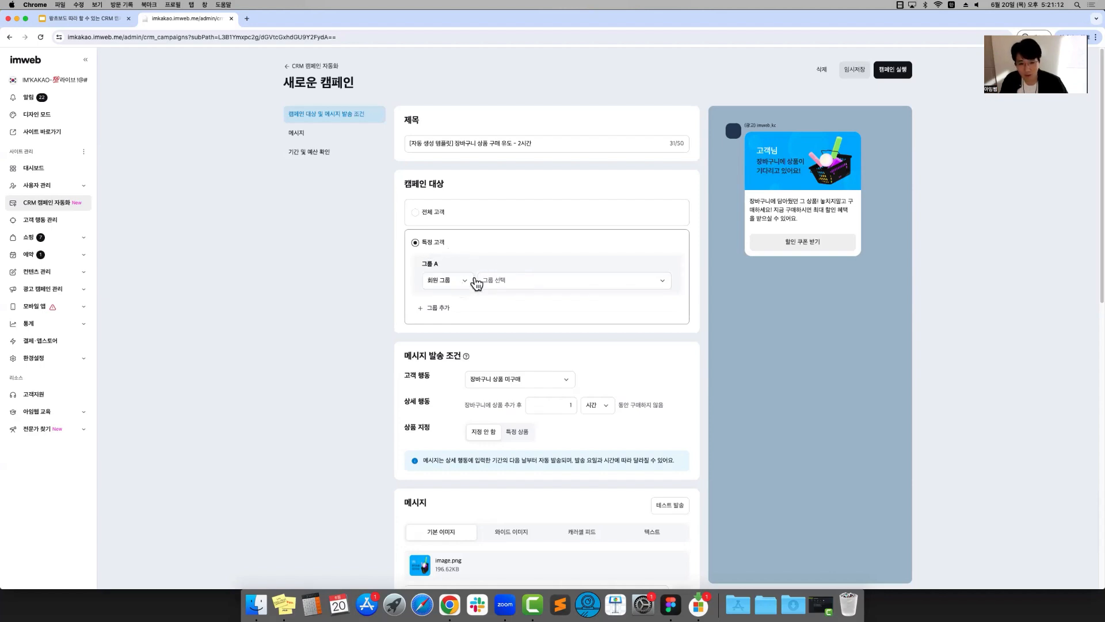
pyautogui.click(526, 281)
pyautogui.click(531, 305)
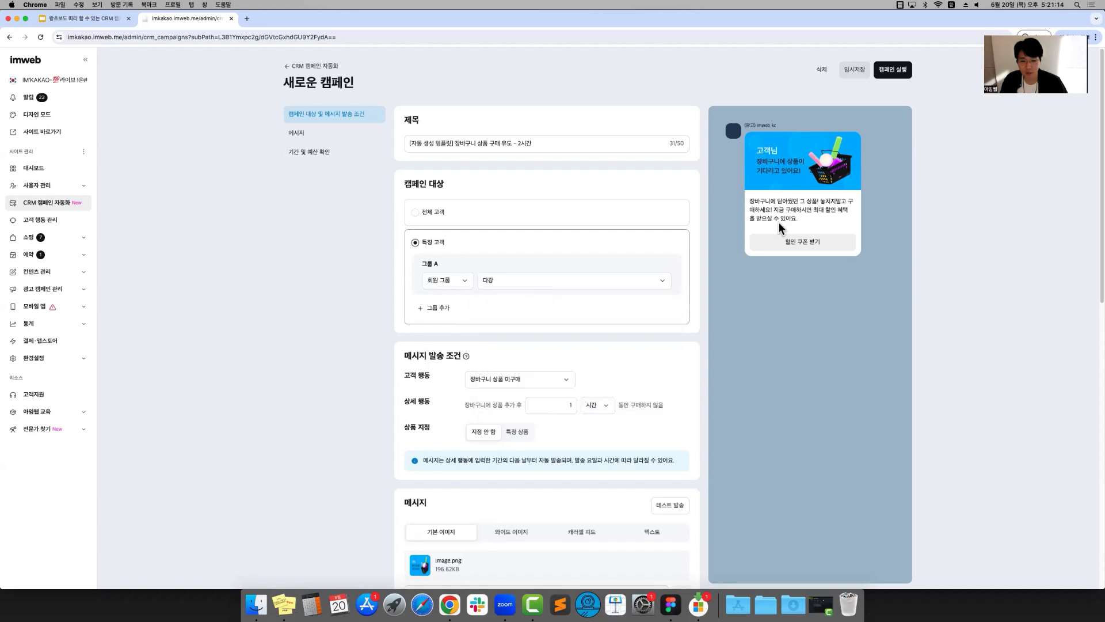
pyautogui.click(416, 213)
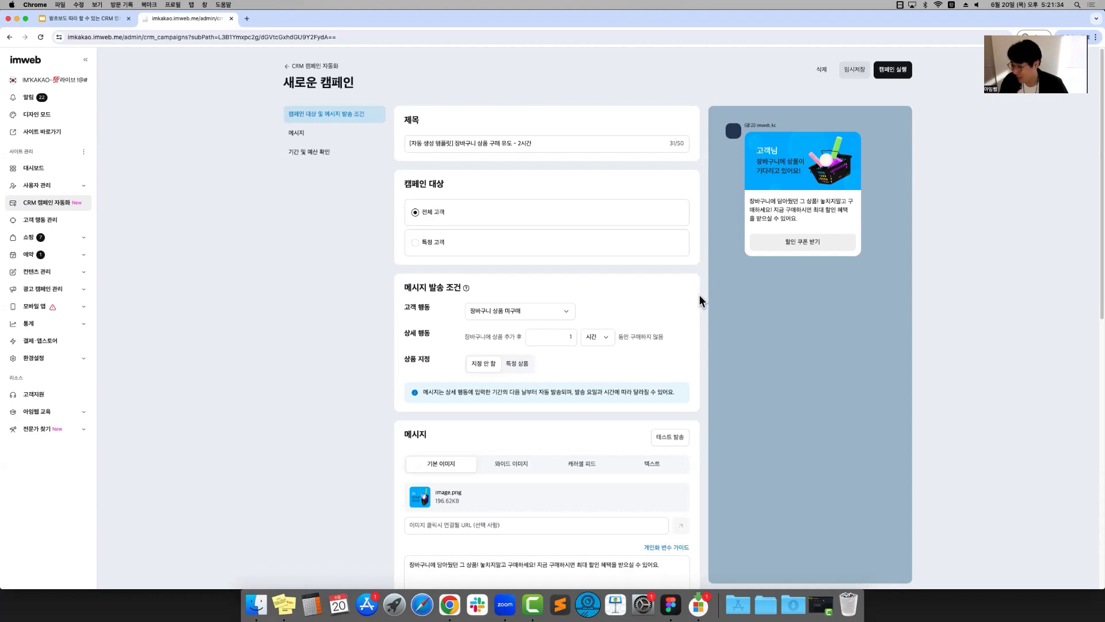
# Review the new campaign's sending conditions, message image and text, button settings and campaign period
pyautogui.scroll(-5, 695, 286)
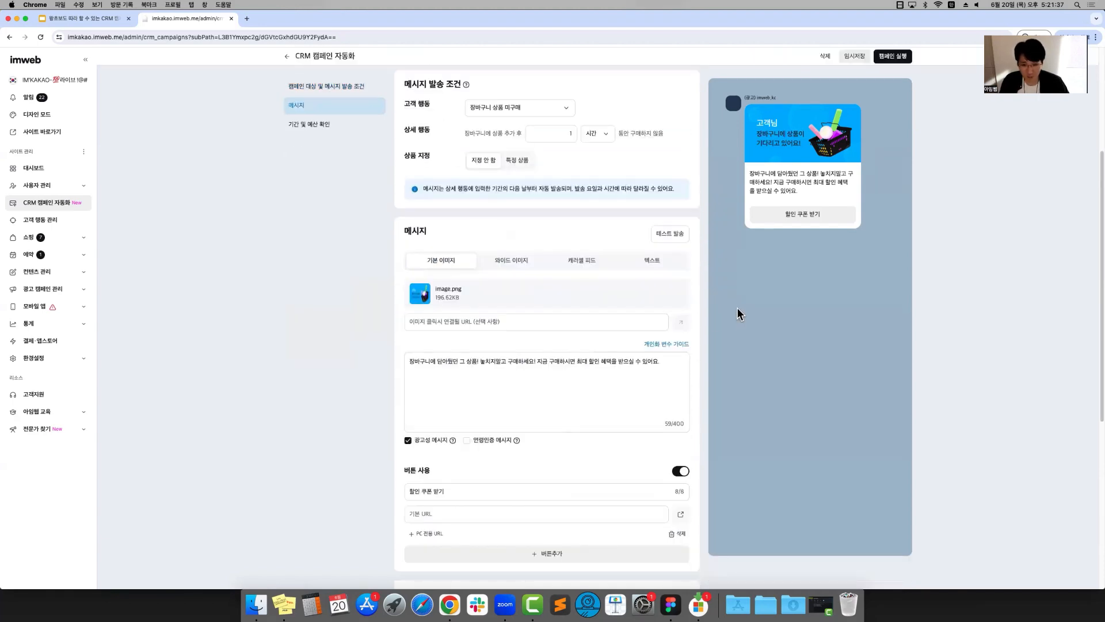
pyautogui.scroll(1, 347, 340)
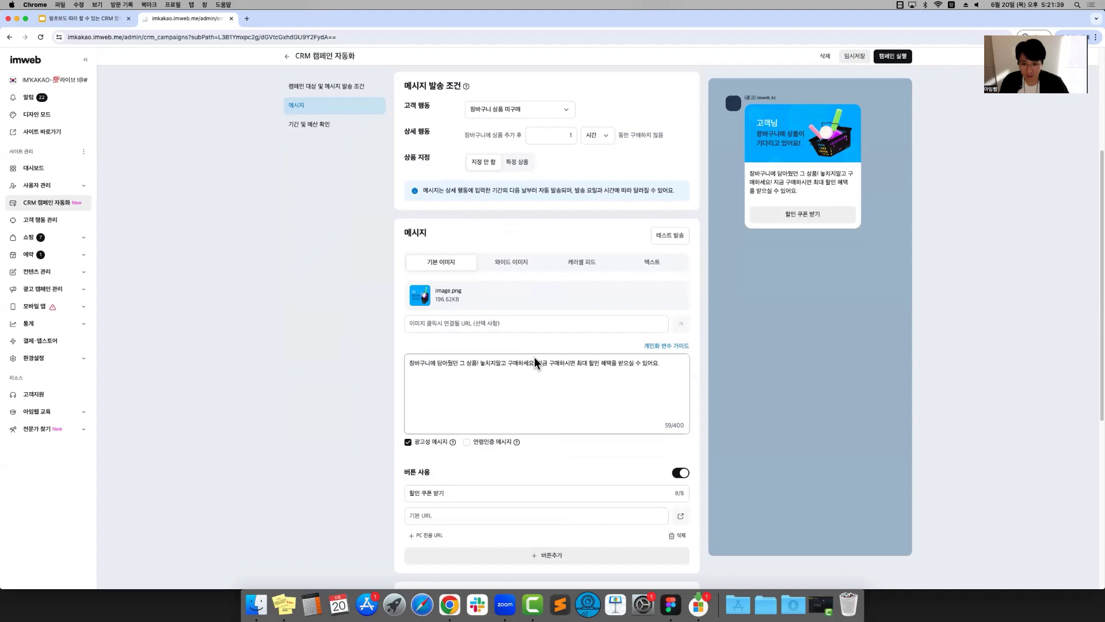
pyautogui.click(573, 370)
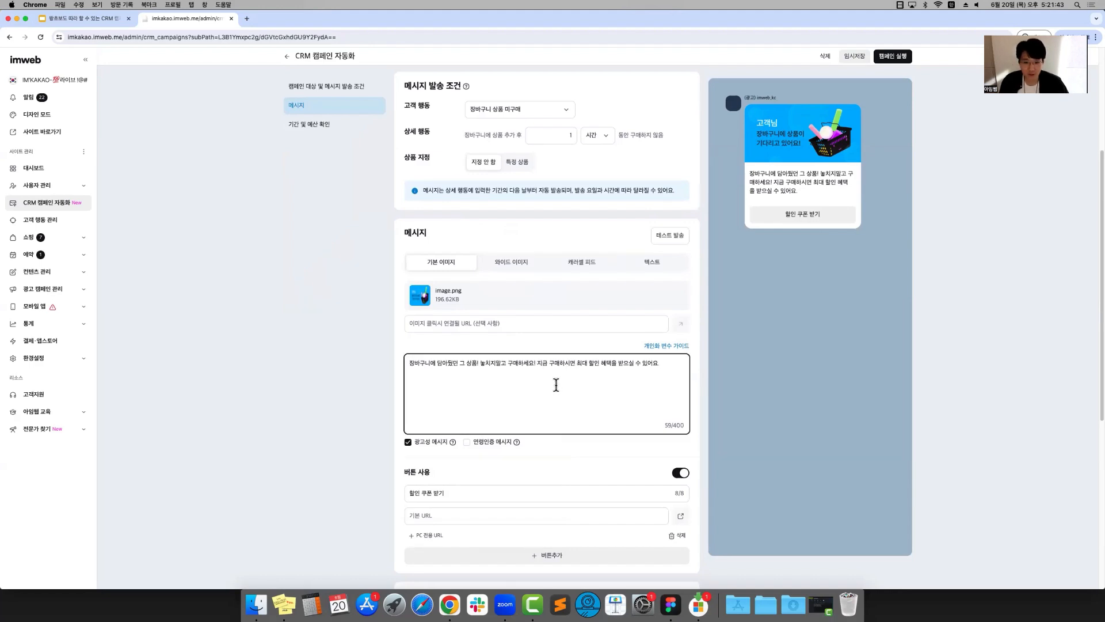
pyautogui.scroll(5, 553, 385)
pyautogui.scroll(-2, 553, 398)
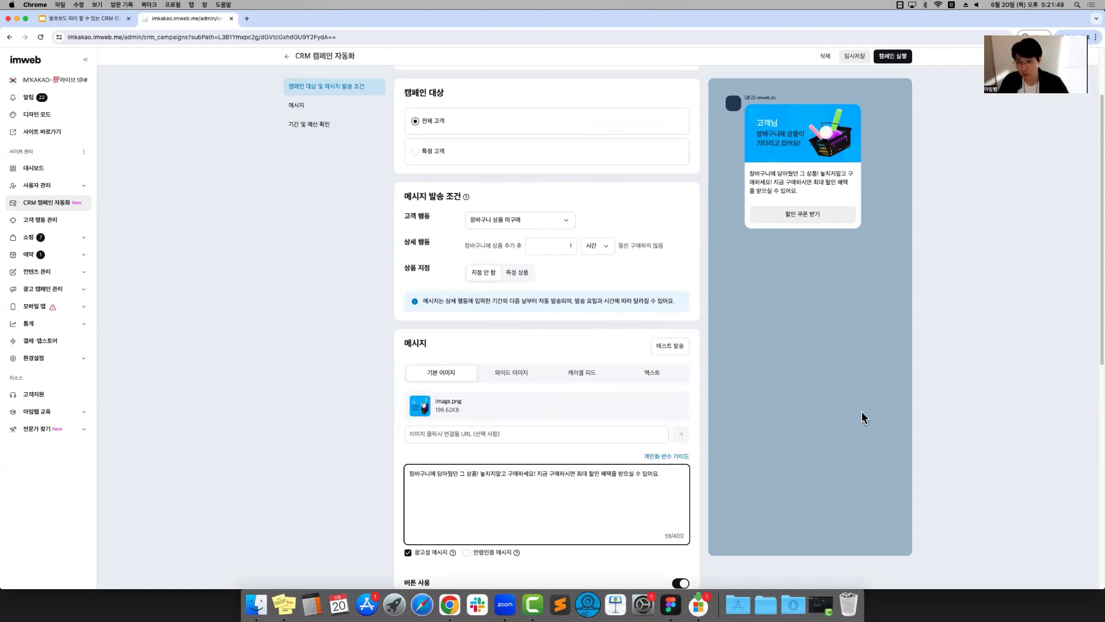
pyautogui.scroll(2, 860, 426)
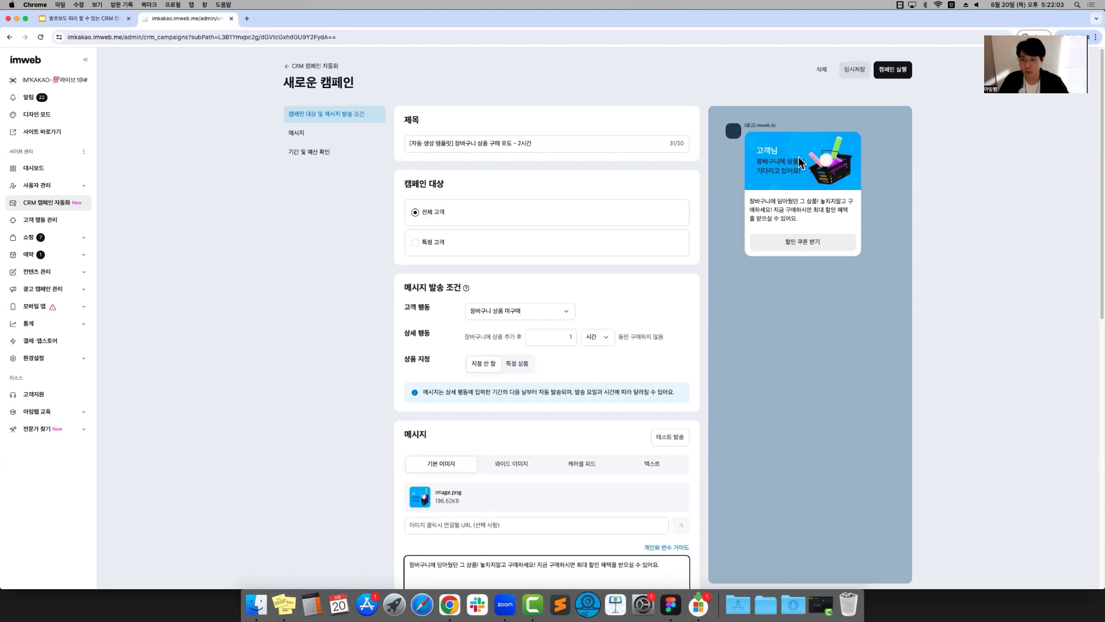
pyautogui.scroll(-6, 517, 282)
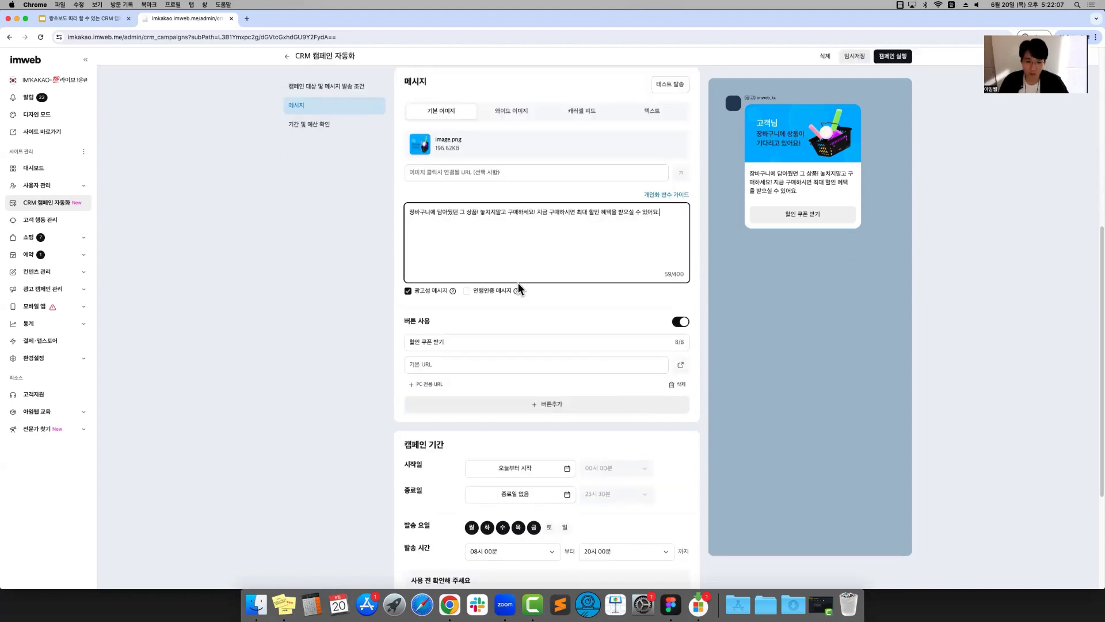
pyautogui.scroll(3, 419, 355)
pyautogui.scroll(-3, 420, 355)
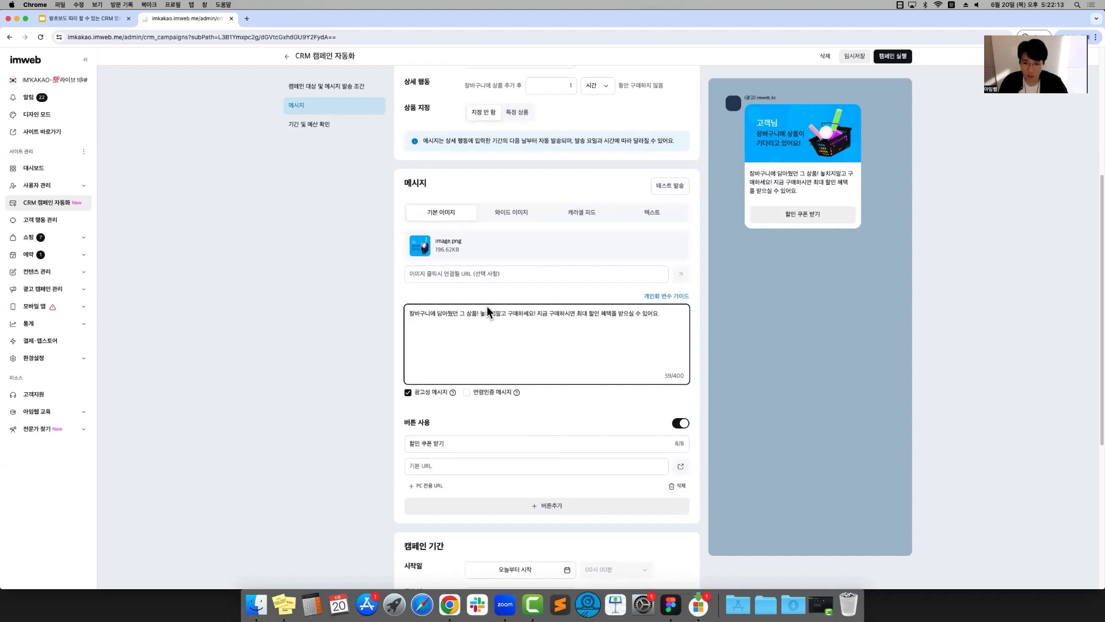
# Consult the personalization variable guide and insert the name variable {{이름}} at the start of the campaign message
pyautogui.click(653, 297)
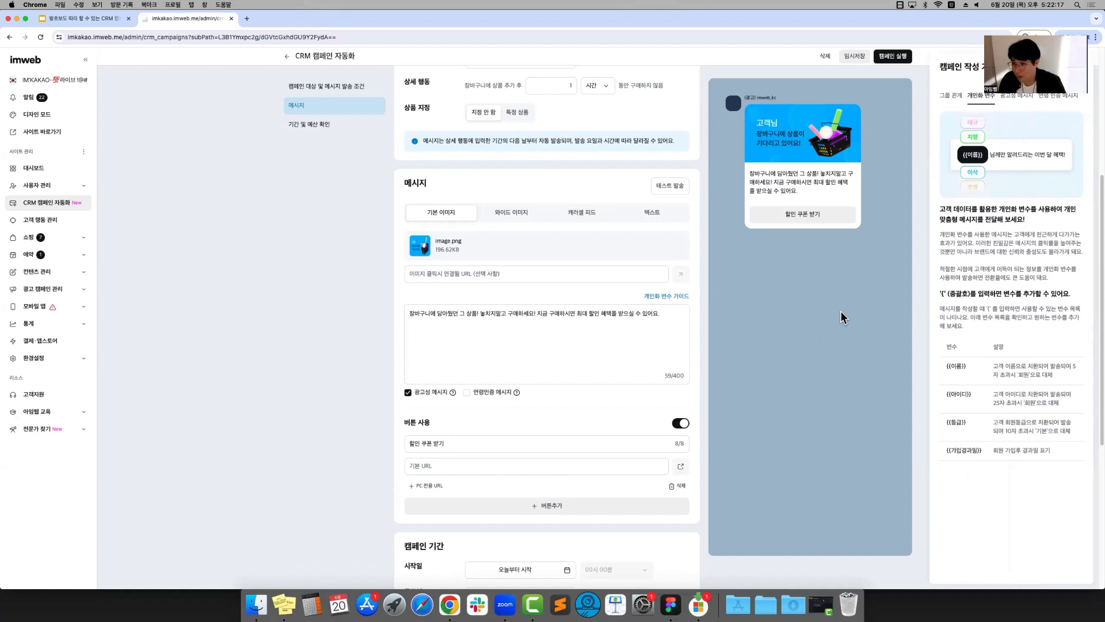
pyautogui.moveTo(940, 292); pyautogui.dragTo(975, 469)
pyautogui.click(971, 452)
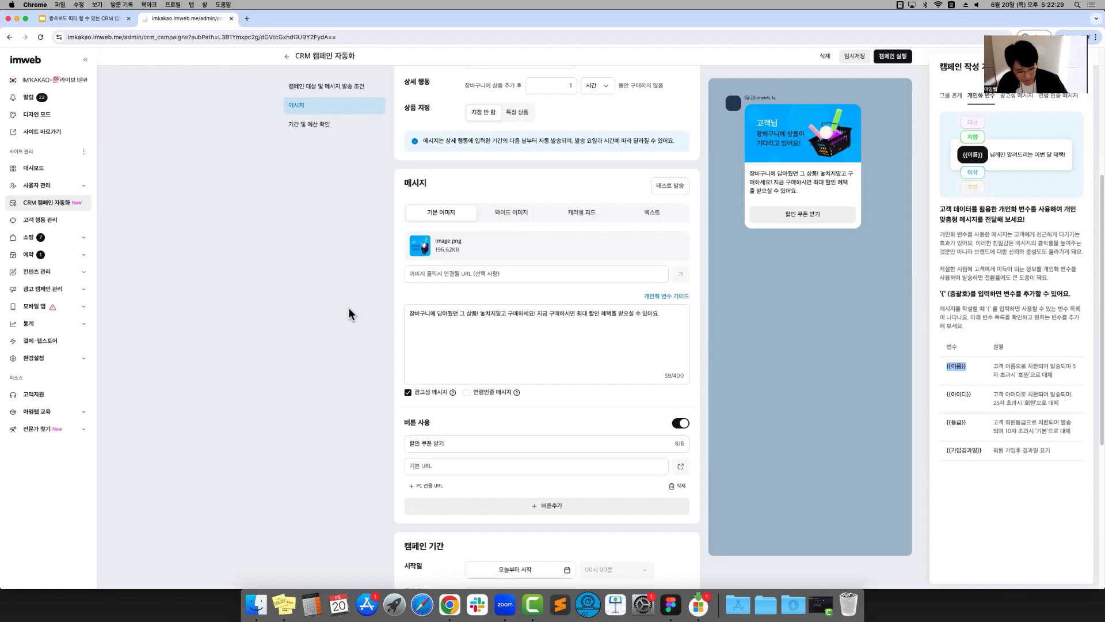
pyautogui.click(406, 320)
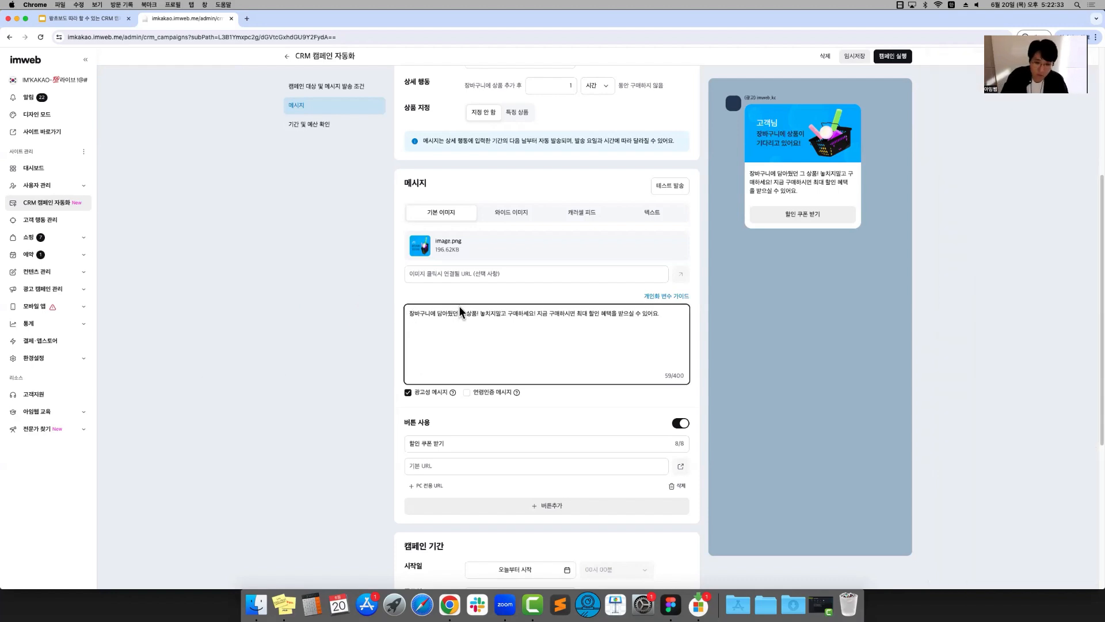
pyautogui.write('{{이름}}')
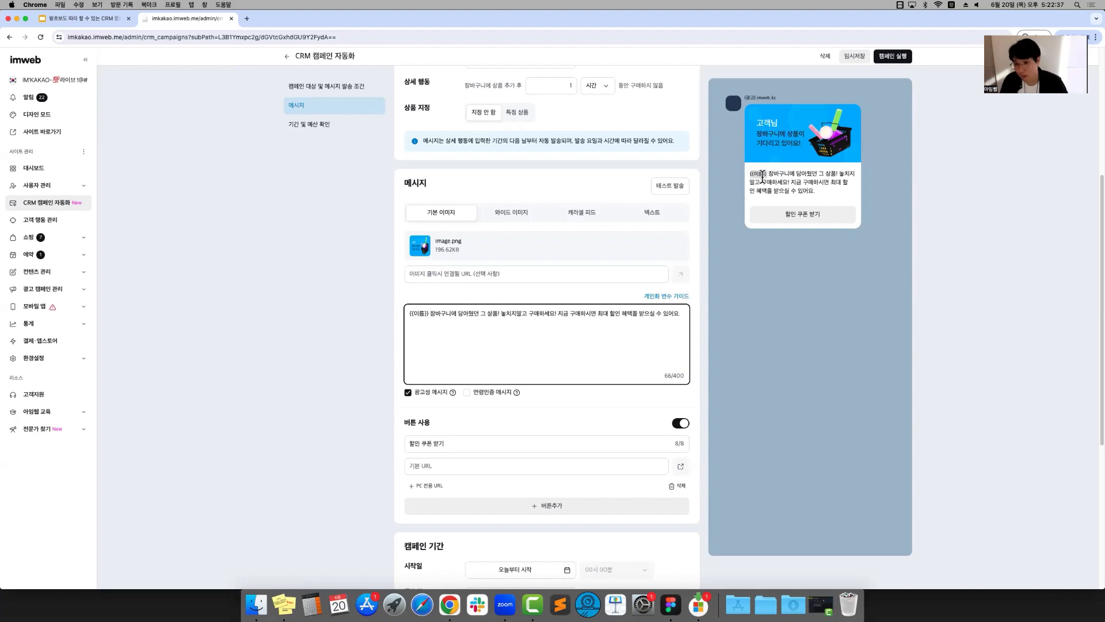
# Check the name variable in the message preview and add 님 directly after {{이름}} in the message text
pyautogui.scroll(1, 764, 200)
pyautogui.moveTo(767, 174); pyautogui.dragTo(750, 180)
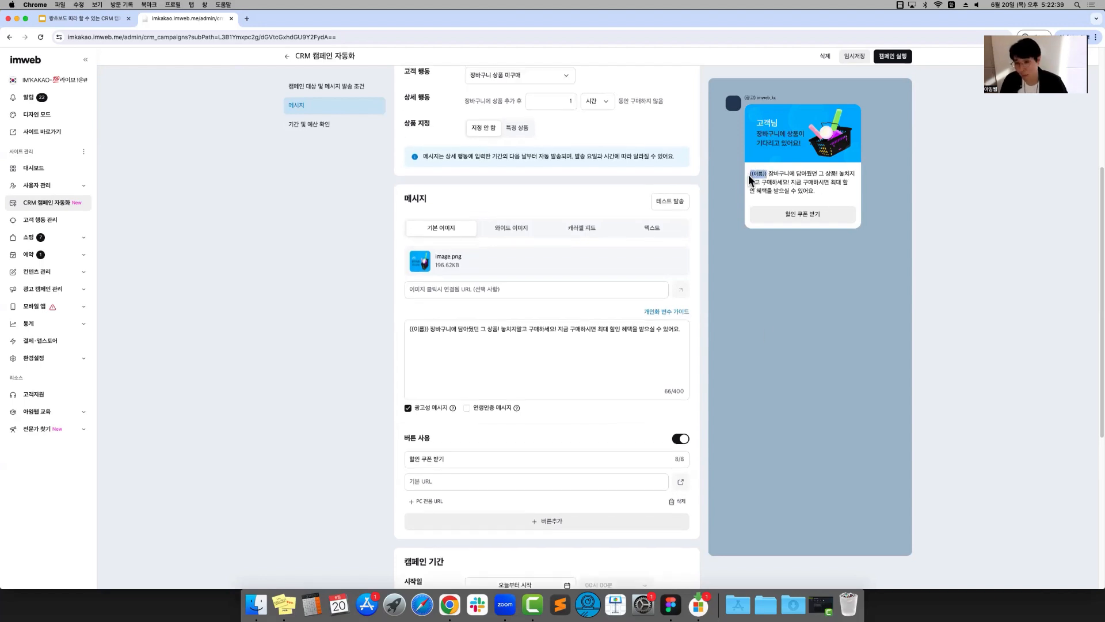
pyautogui.click(477, 369)
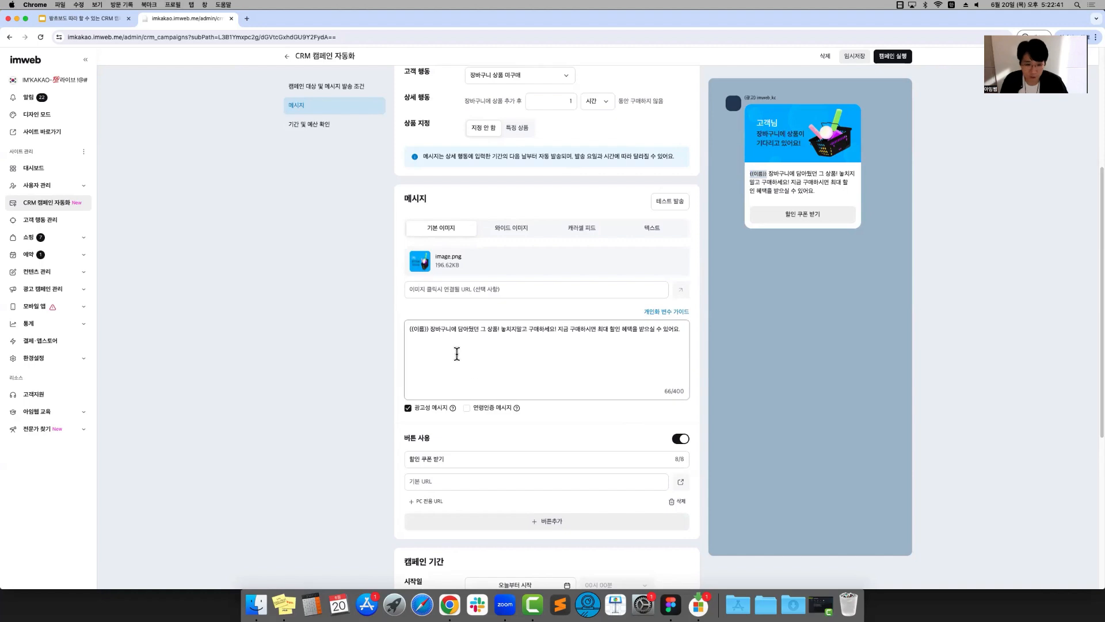
pyautogui.click(430, 329)
pyautogui.write('ㄴ;')
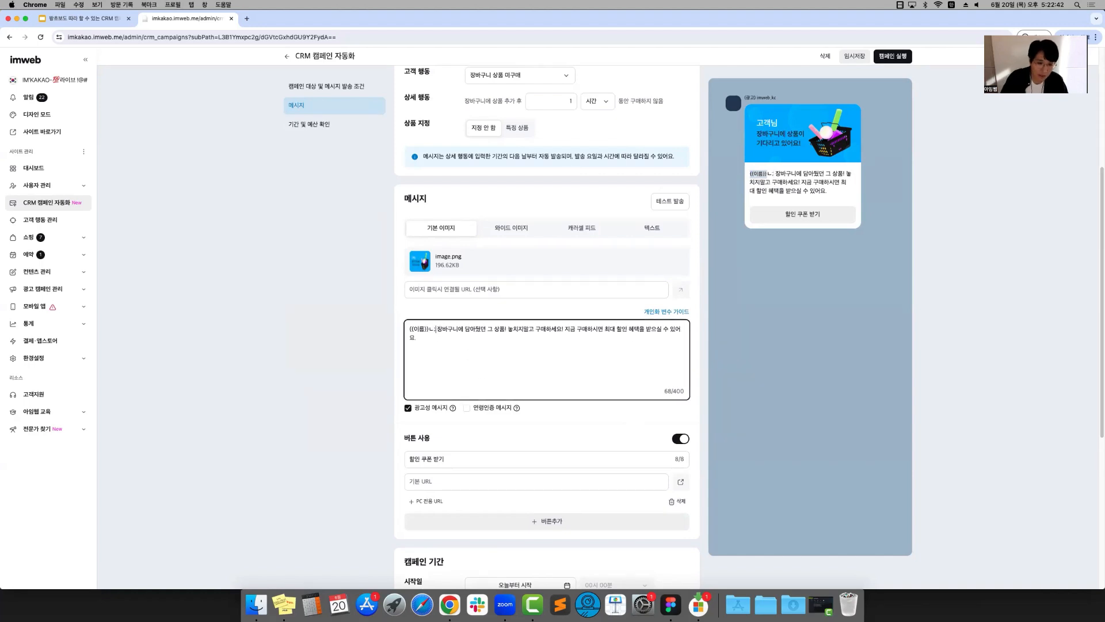
pyautogui.press('BackSpace')
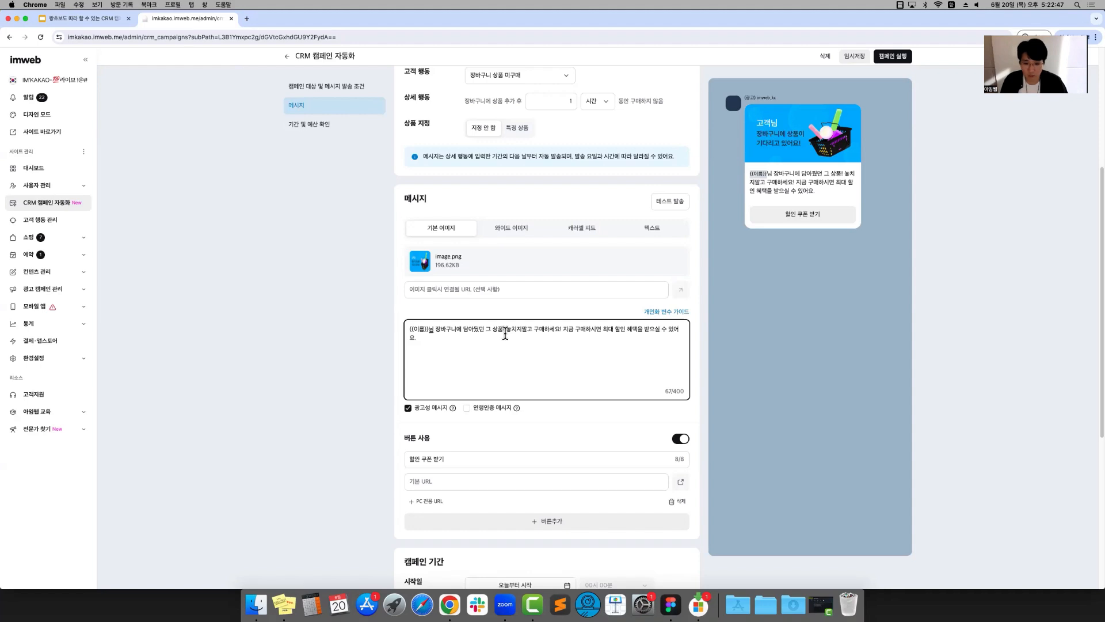
# Replace the message ending after "지금 구매하시면" with "10,000원 오늘만 사용 가능한 쿠폰을 지급해드려요."
pyautogui.moveTo(563, 329); pyautogui.dragTo(635, 329)
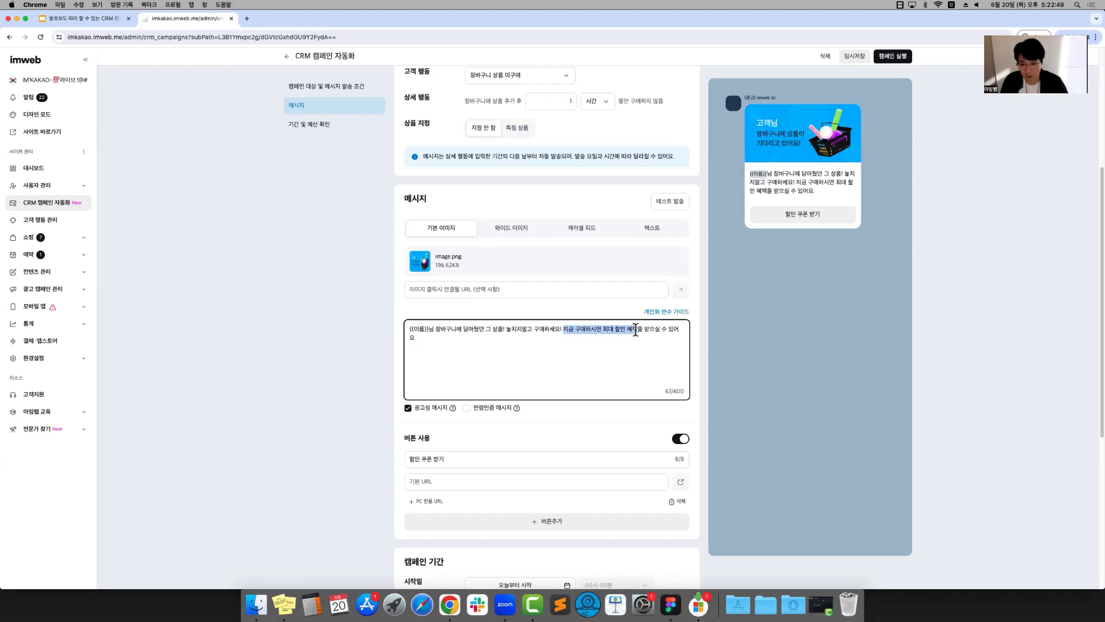
pyautogui.click(644, 344)
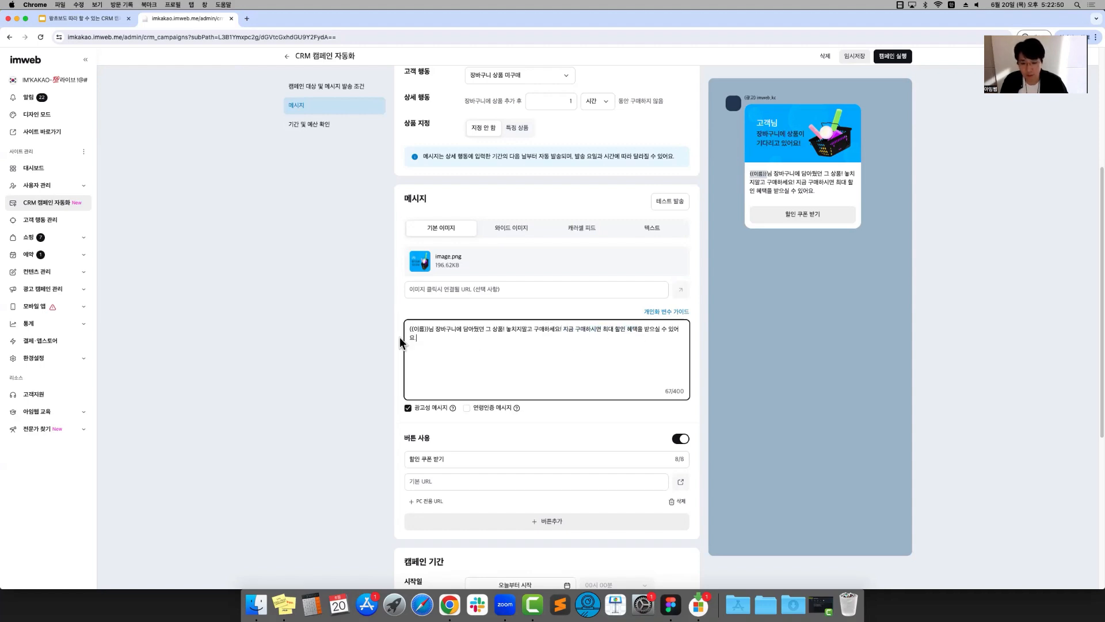
pyautogui.keyDown('shift'); pyautogui.click(605, 327); pyautogui.keyUp('shift')
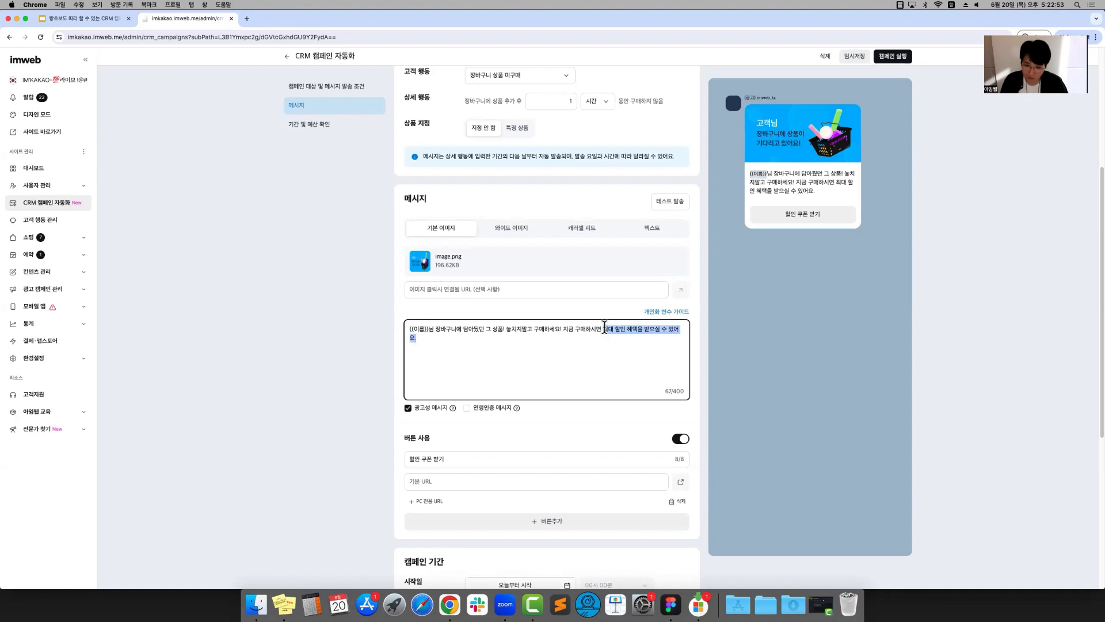
pyautogui.keyDown('shift'); pyautogui.click(602, 328); pyautogui.keyUp('shift')
pyautogui.press('BackSpace')
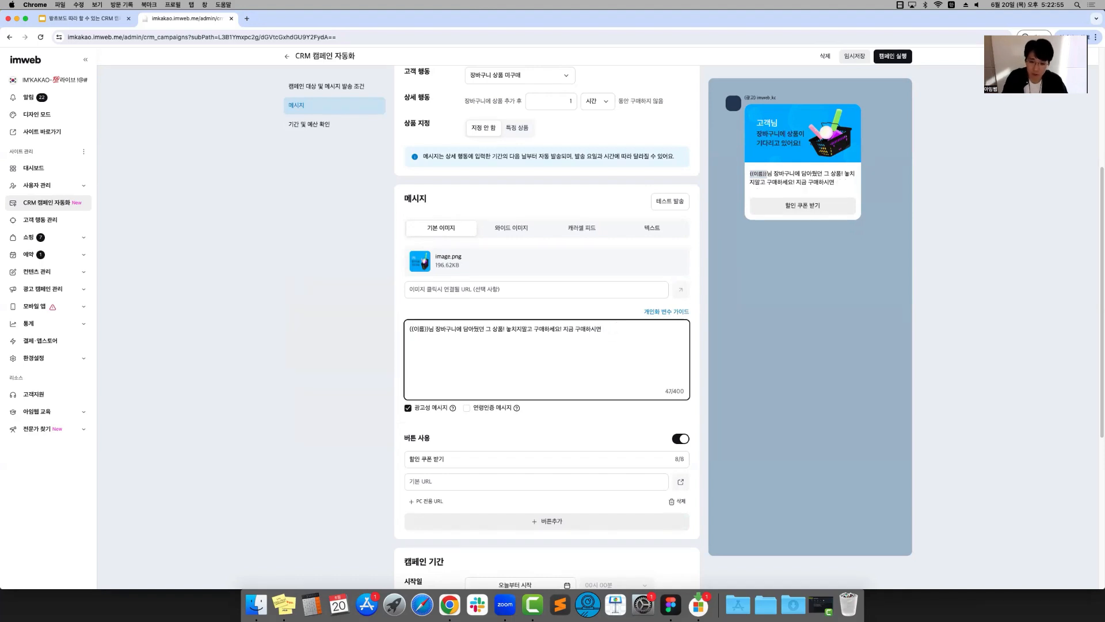
pyautogui.write('10,000원 오늘만 사용 가능한 쿠폰을 지금해드려요.')
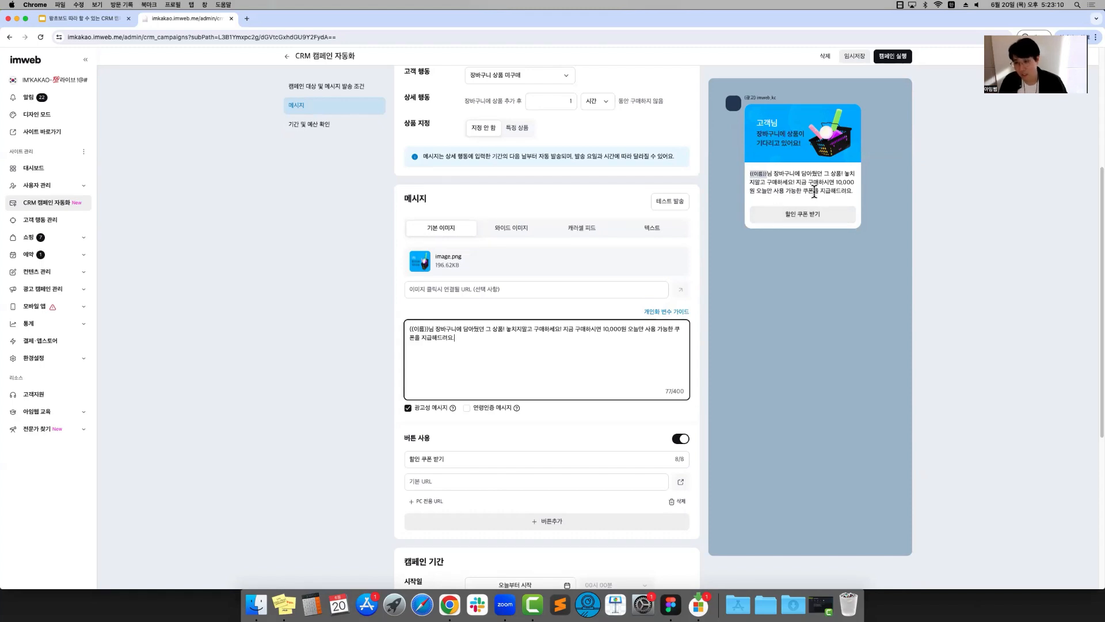
pyautogui.click(831, 308)
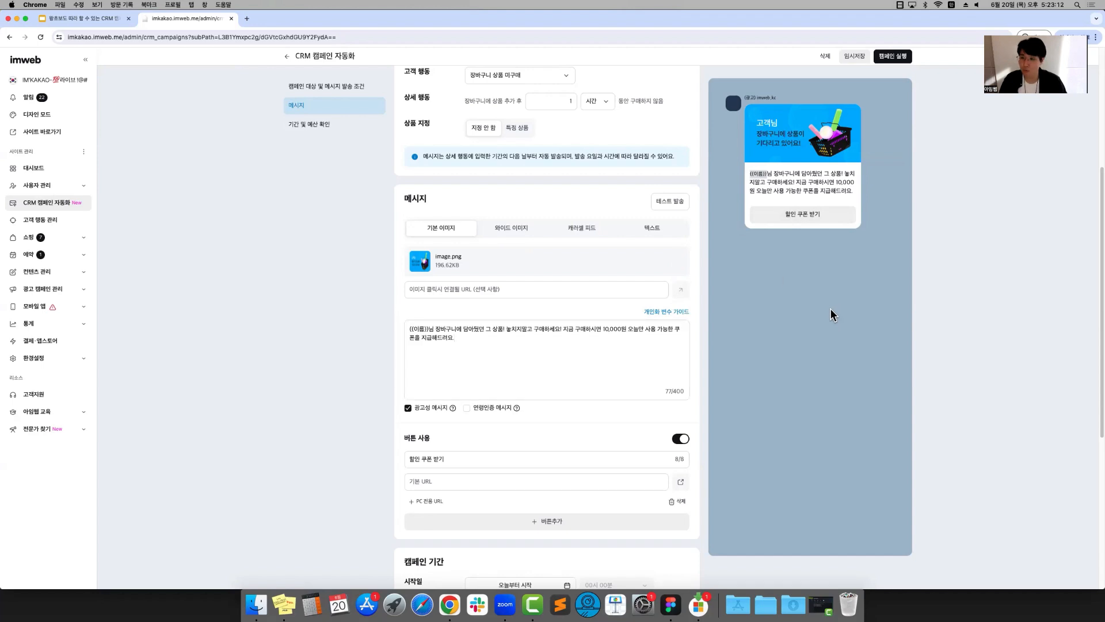
# Review the coupon wording in the message and the 기본 URL setting of the 할인 쿠폰 받기 button
pyautogui.scroll(-1, 786, 283)
pyautogui.moveTo(617, 313)
pyautogui.mouseDown()
pyautogui.moveTo(620, 328)
pyautogui.moveTo(429, 315)
pyautogui.moveTo(615, 315)
pyautogui.moveTo(600, 313)
pyautogui.mouseUp()
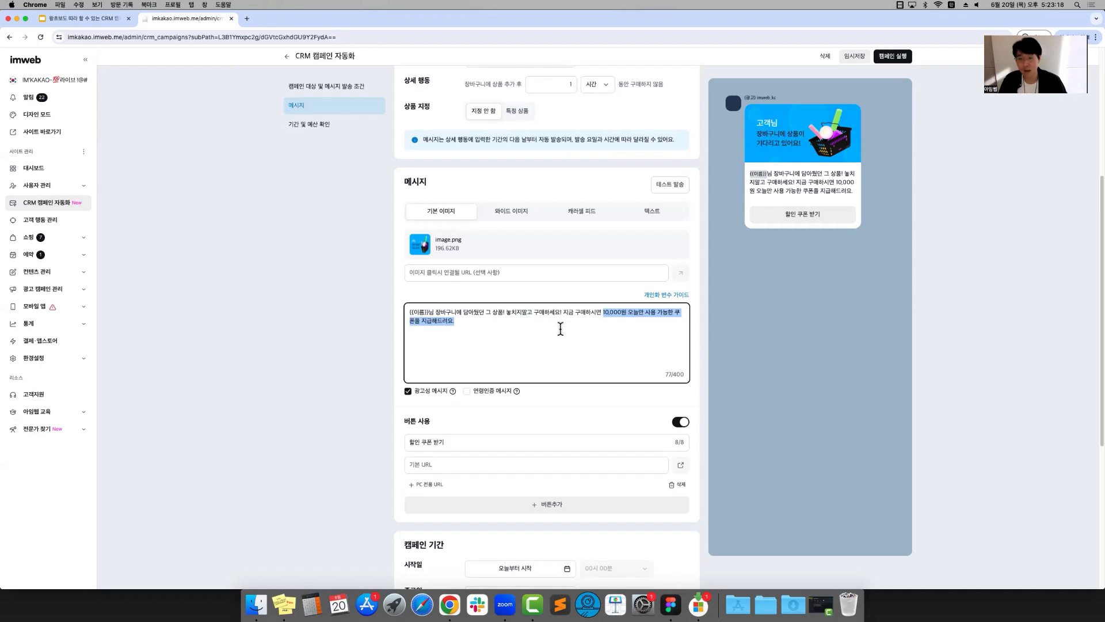
pyautogui.click(509, 325)
pyautogui.scroll(-3, 500, 319)
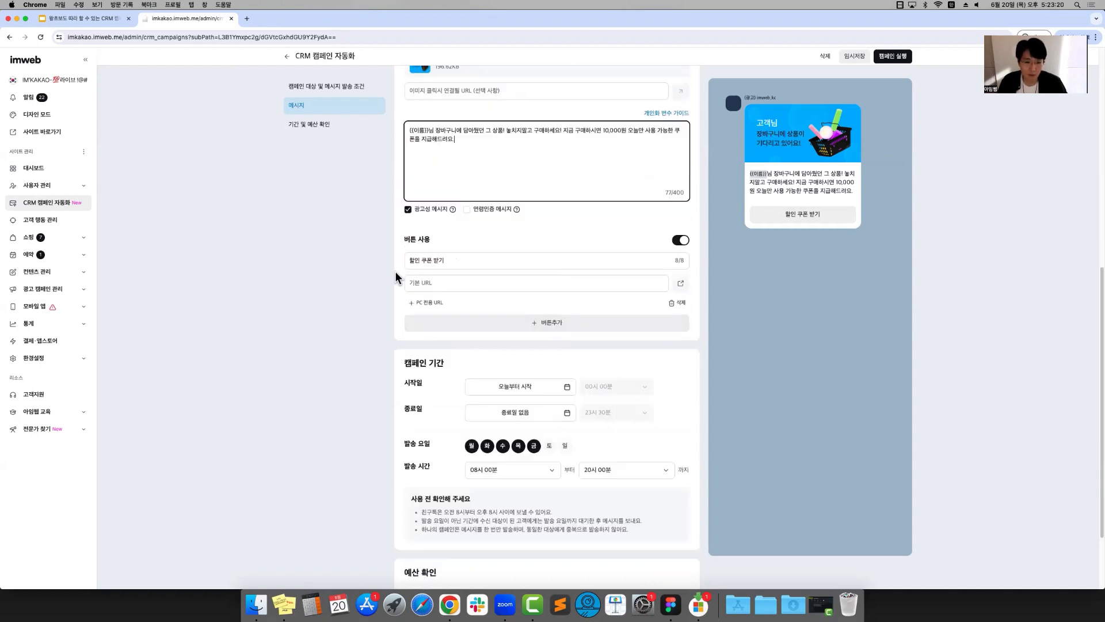
pyautogui.click(426, 283)
pyautogui.scroll(3, 623, 266)
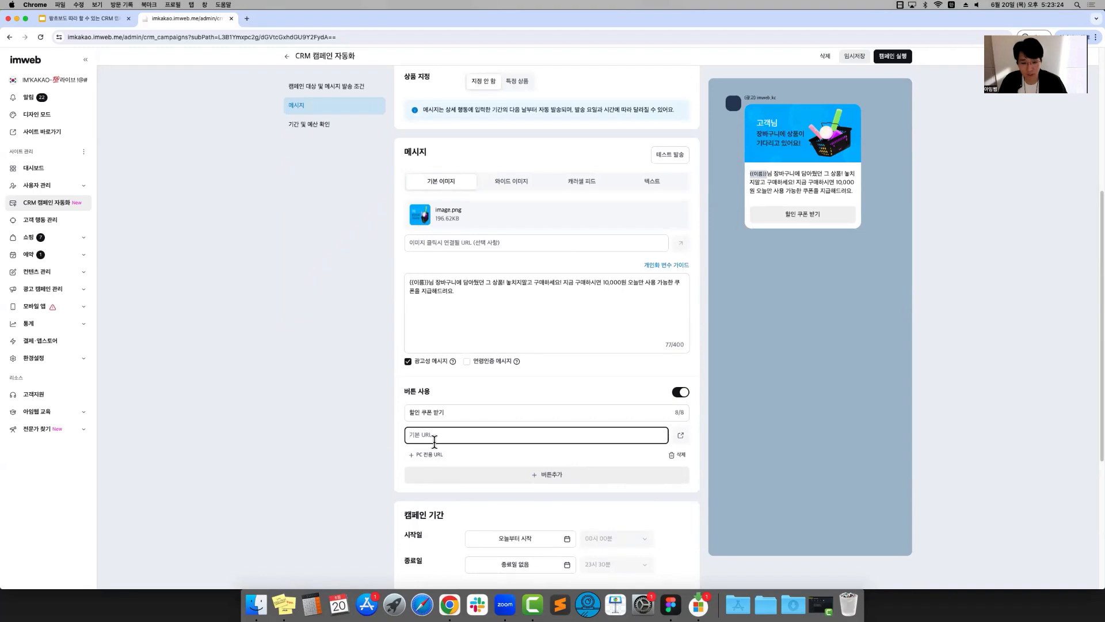
pyautogui.click(521, 348)
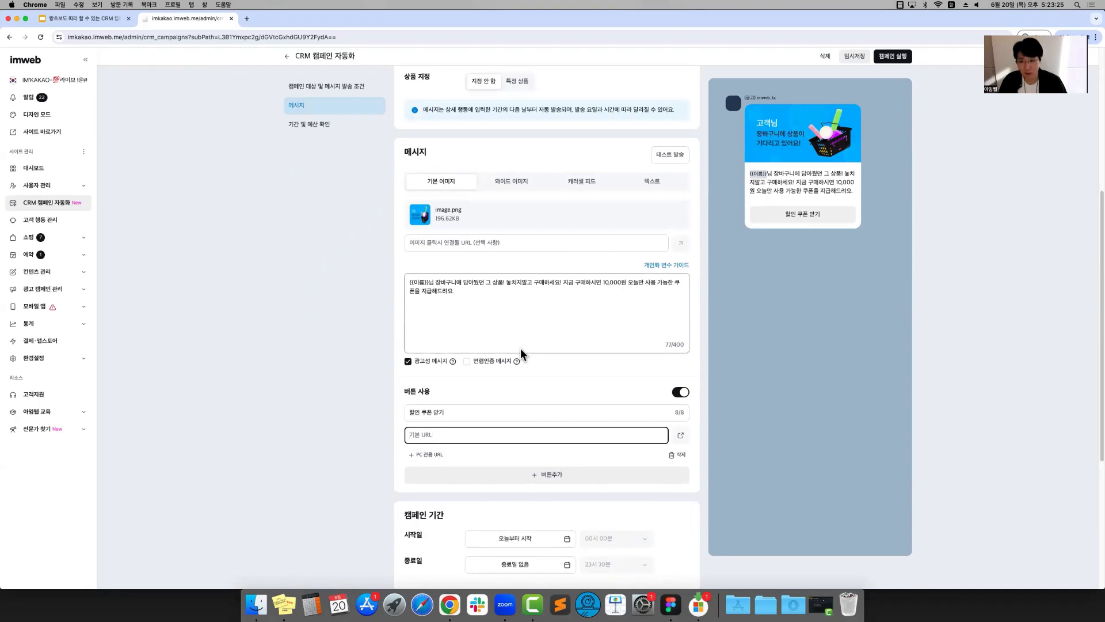
pyautogui.click(453, 436)
pyautogui.scroll(2, 1046, 141)
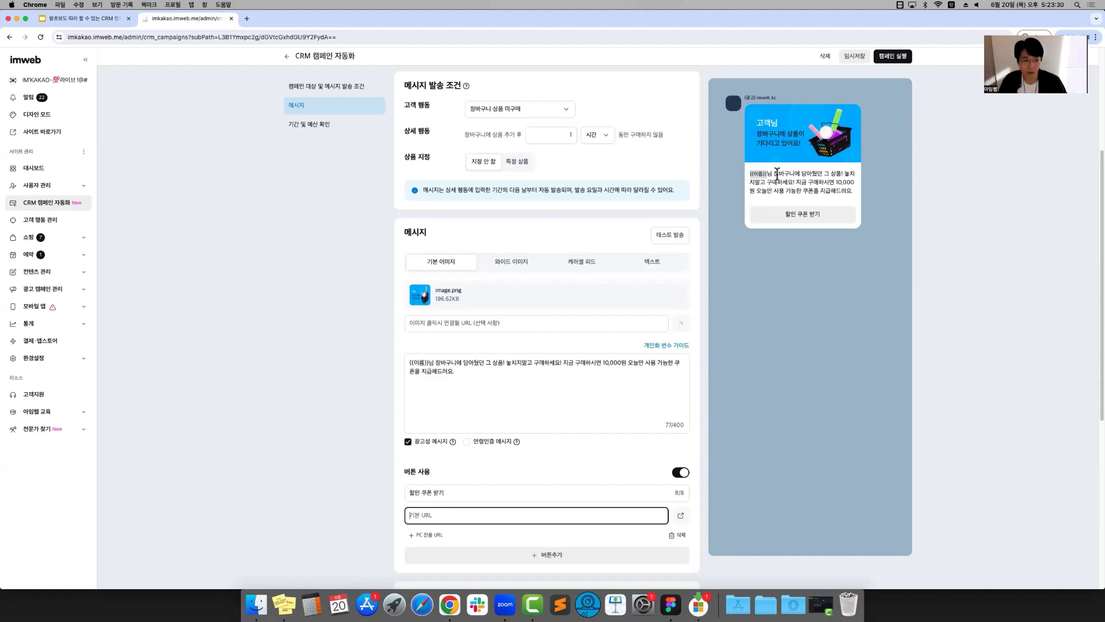
# Save the campaign as a draft and start adding a new coupon in the shopping coupon management
pyautogui.click(850, 57)
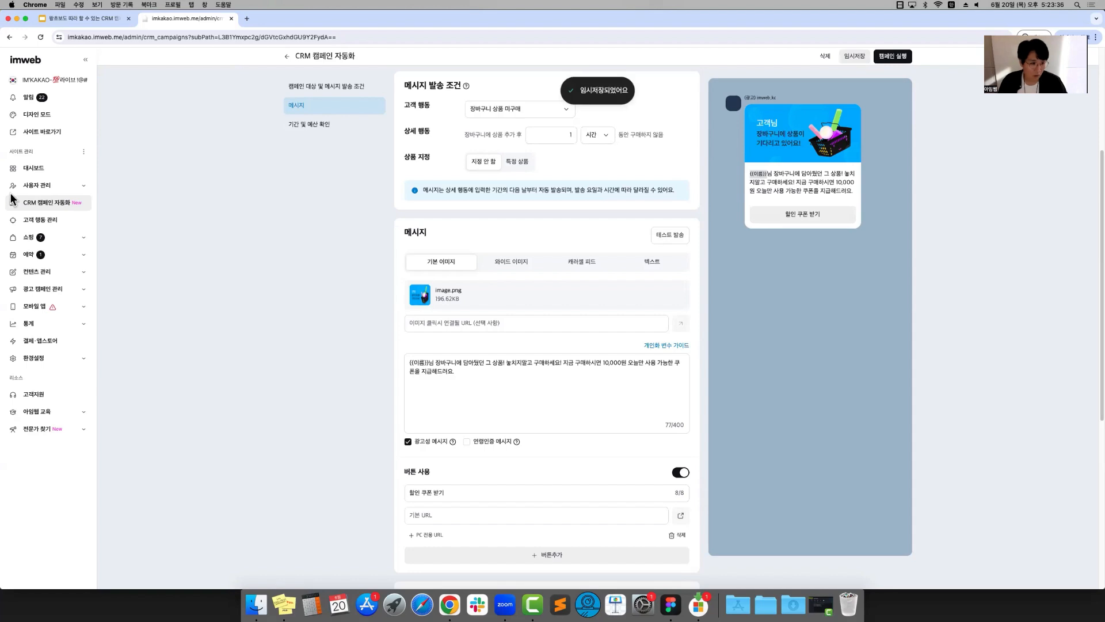
pyautogui.click(27, 238)
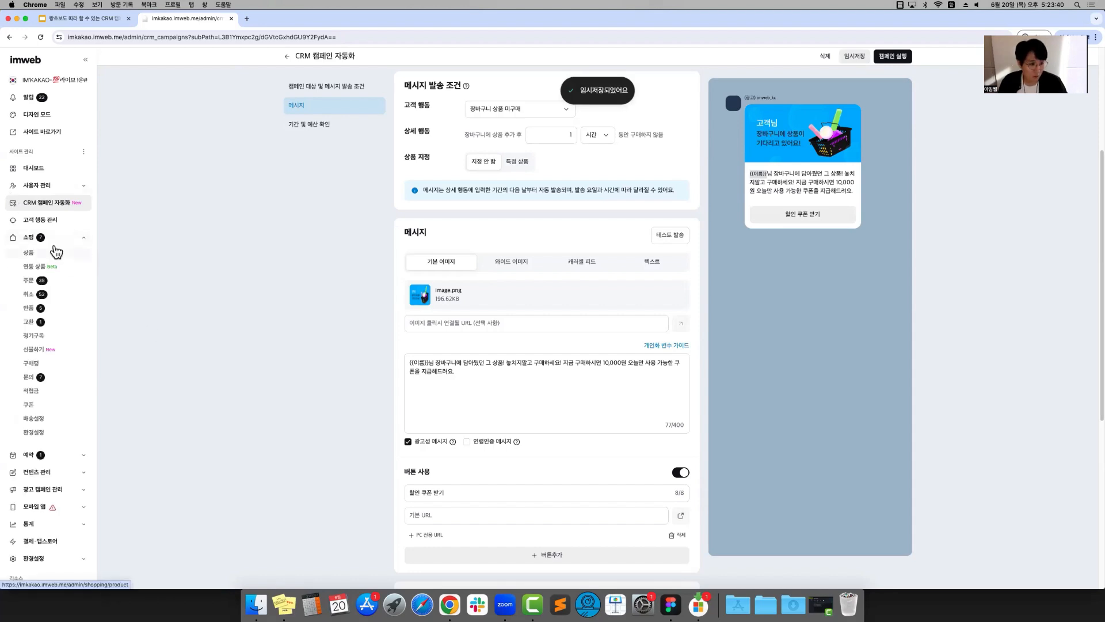
pyautogui.click(33, 410)
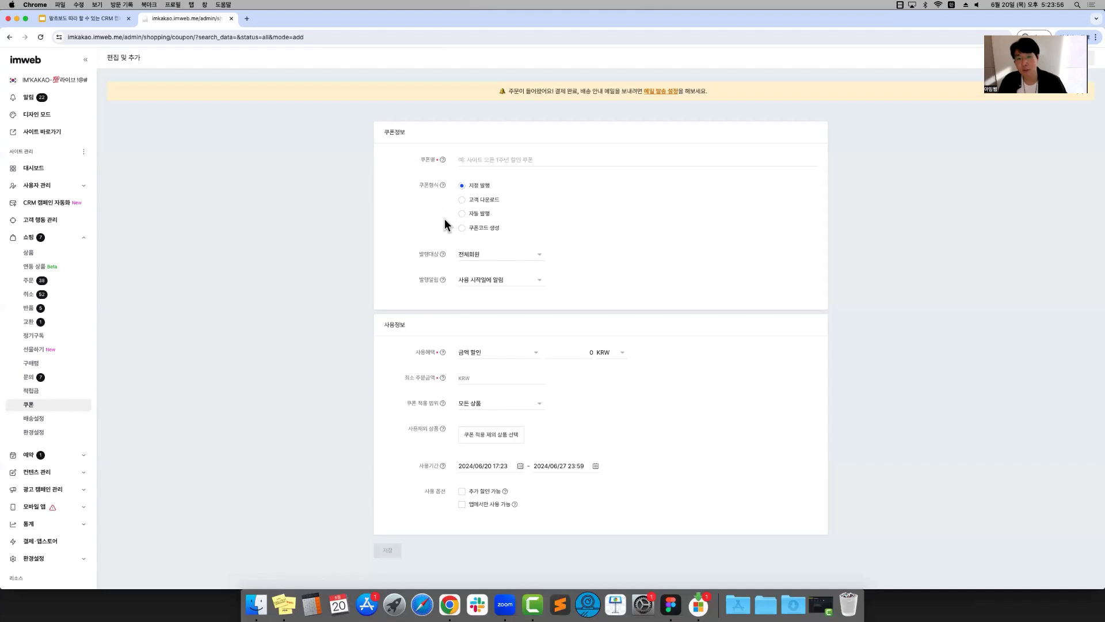
# Set the coupon type to 고객 다운로드 and name the coupon "장바구니 미구매 - 2시간"
pyautogui.click(462, 201)
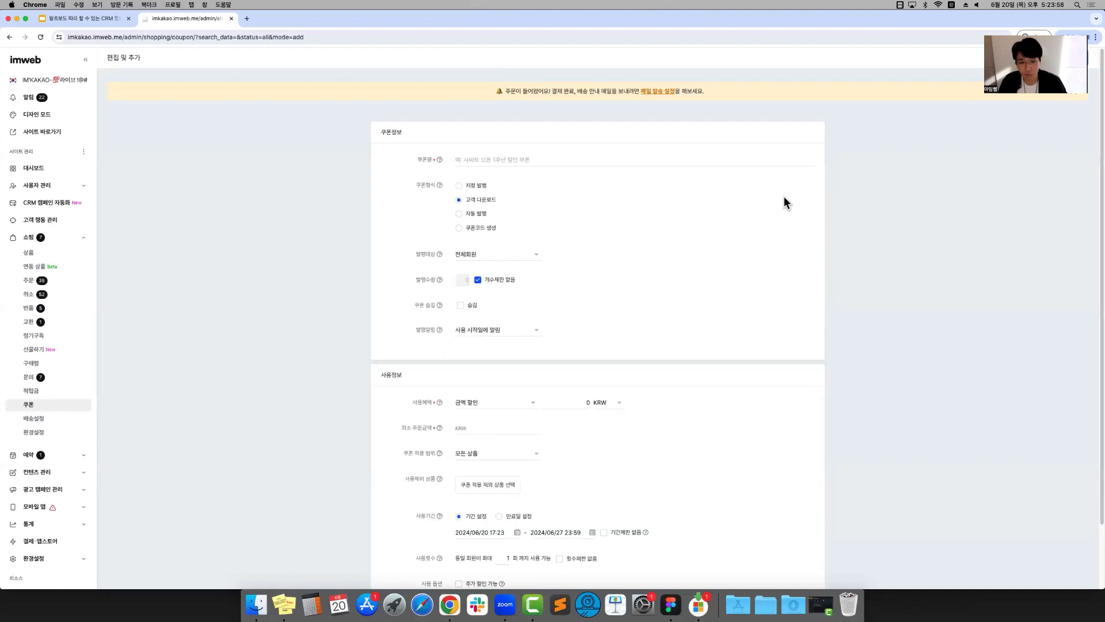
pyautogui.click(525, 161)
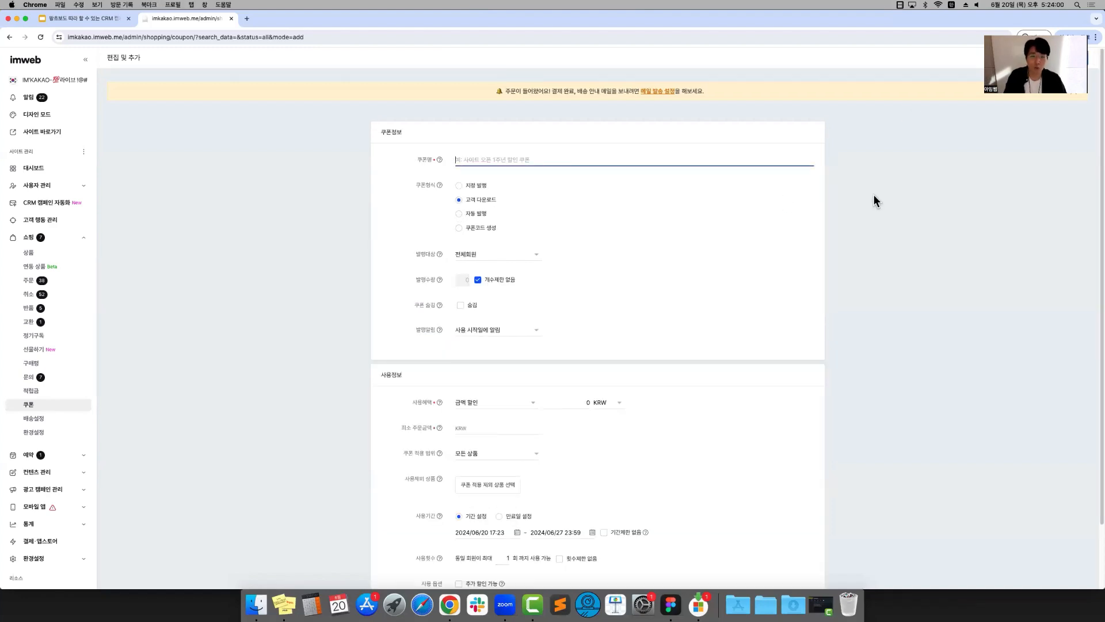
pyautogui.write('장바구니 미구ㅁ')
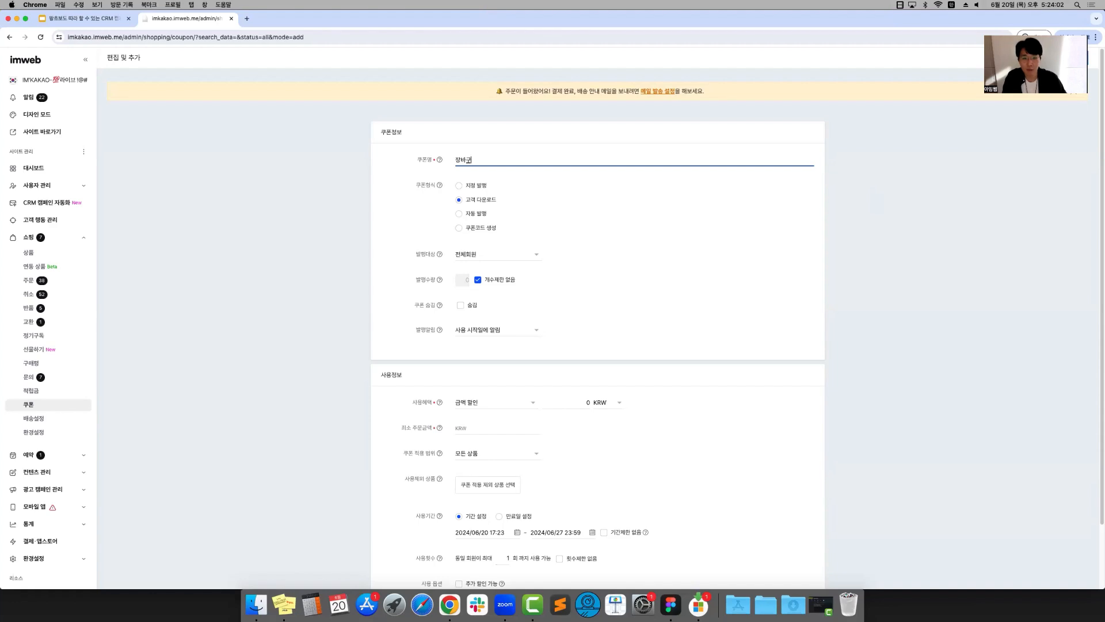
pyautogui.write('ㅐ - 2시간')
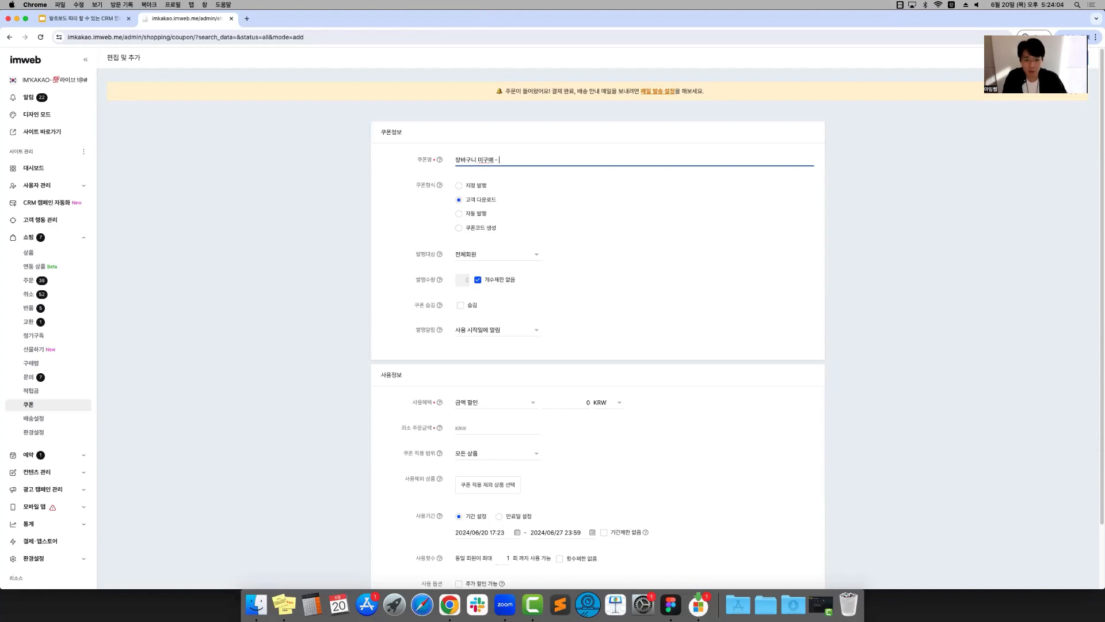
pyautogui.click(735, 262)
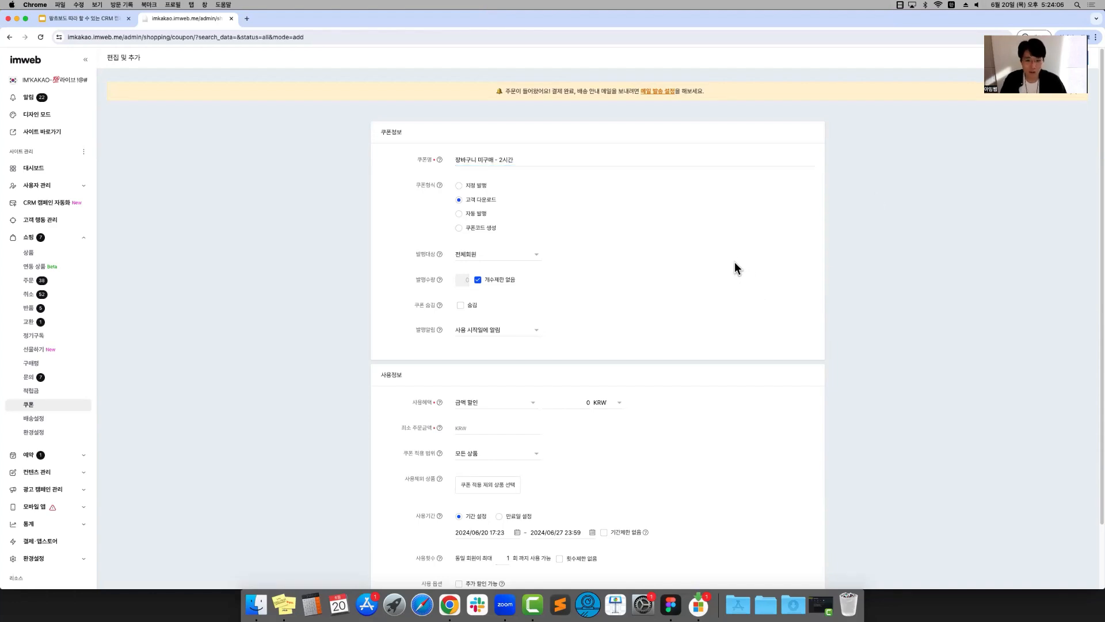
# Review the coupon's issuing settings and turn on the 숨김 option to hide the coupon
pyautogui.scroll(-1, 735, 261)
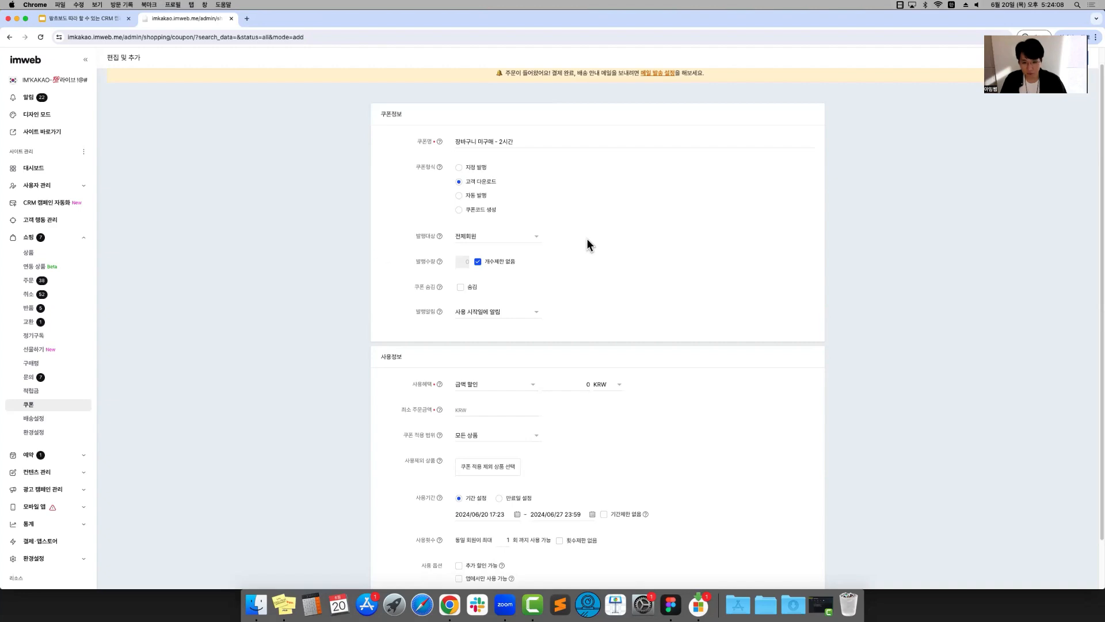
pyautogui.scroll(-1, 585, 234)
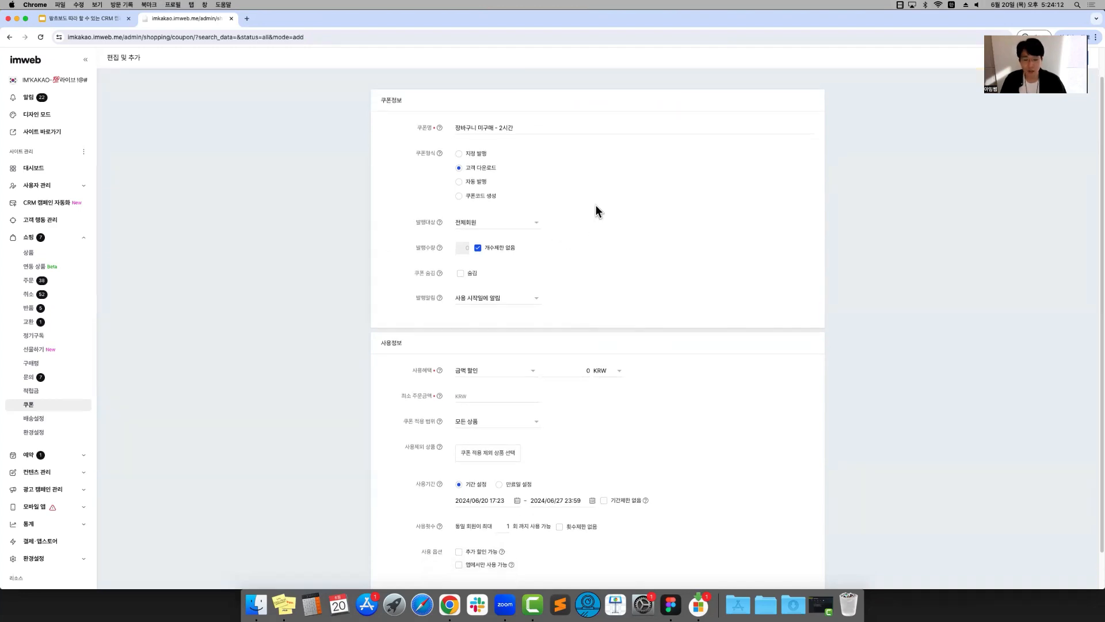
pyautogui.scroll(-1, 597, 214)
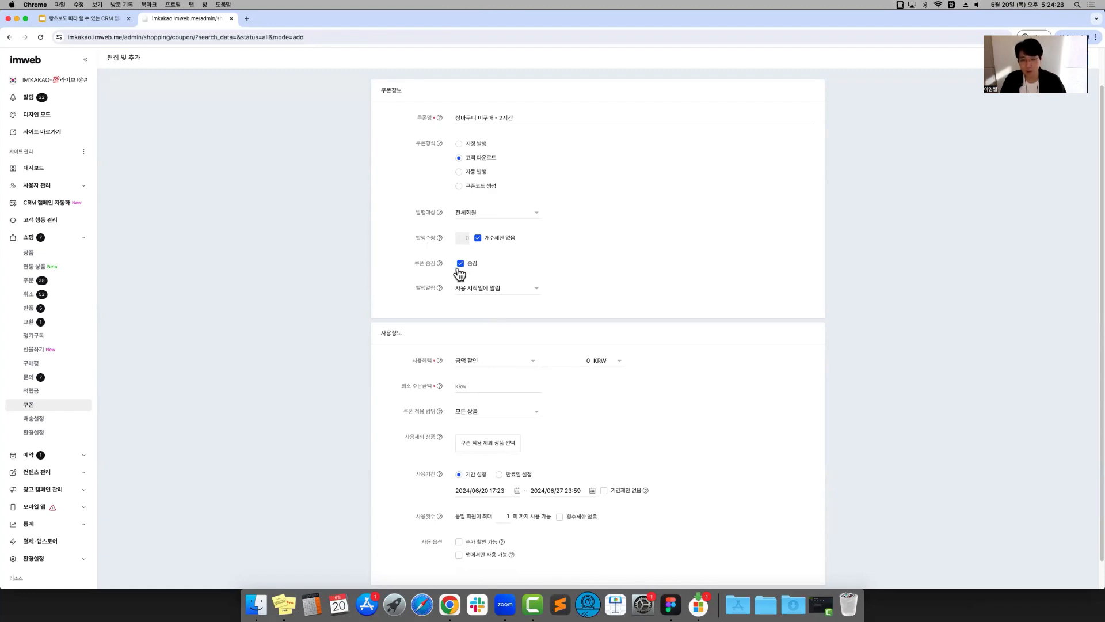
pyautogui.scroll(-1, 451, 265)
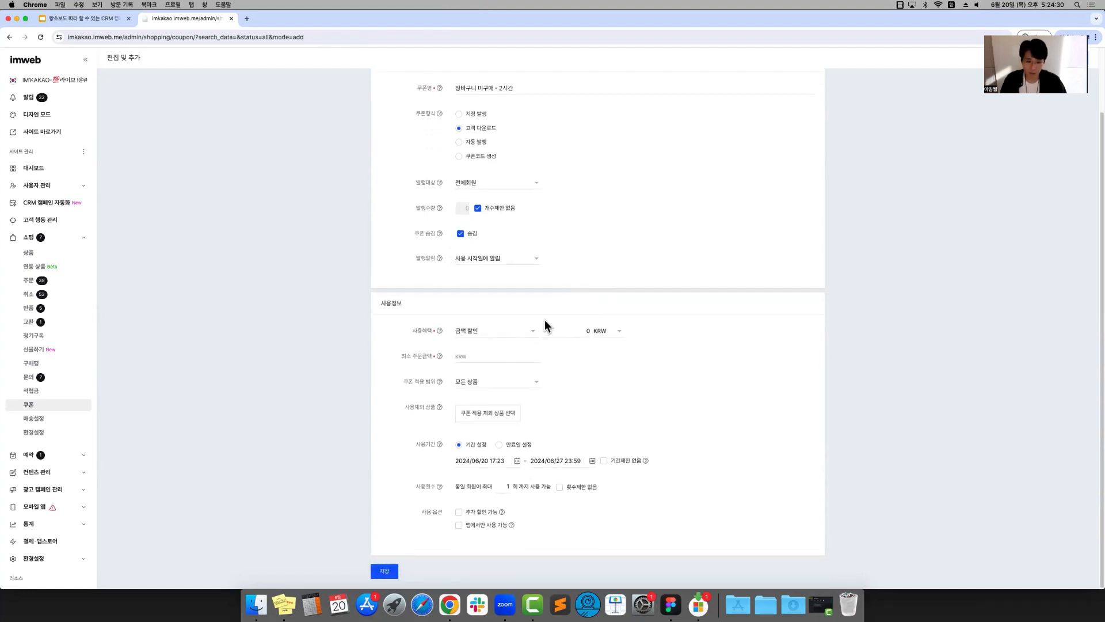
# Set the coupon's discount amount to 10,000 KRW and its minimum order amount to 50,000 KRW
pyautogui.click(568, 333)
pyautogui.write('1')
pyautogui.write('0')
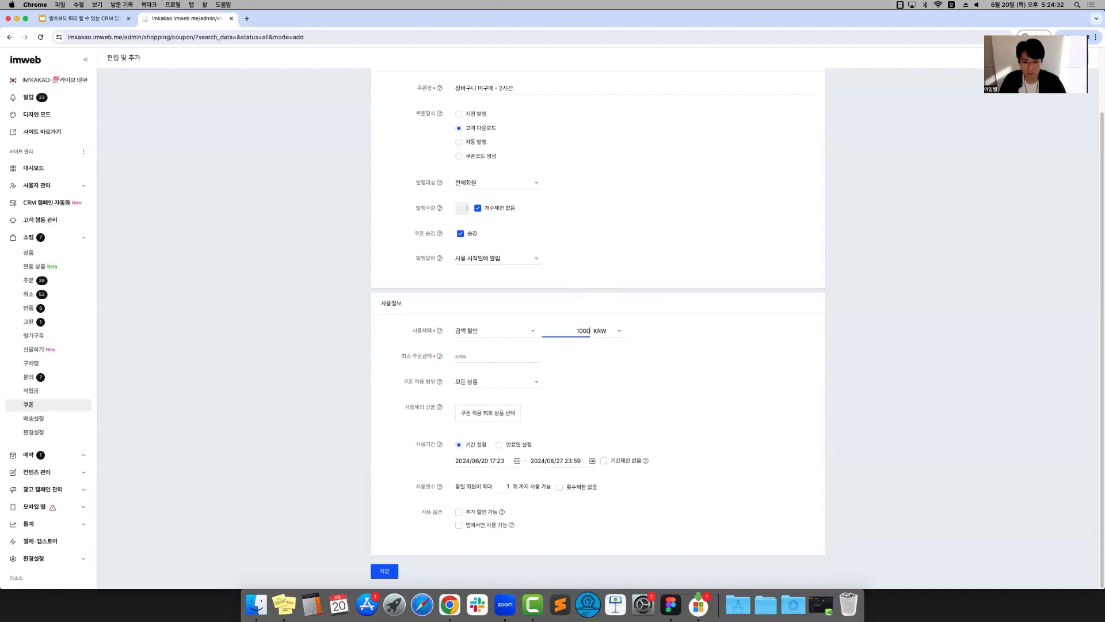
pyautogui.write(',000')
pyautogui.press('Tab')
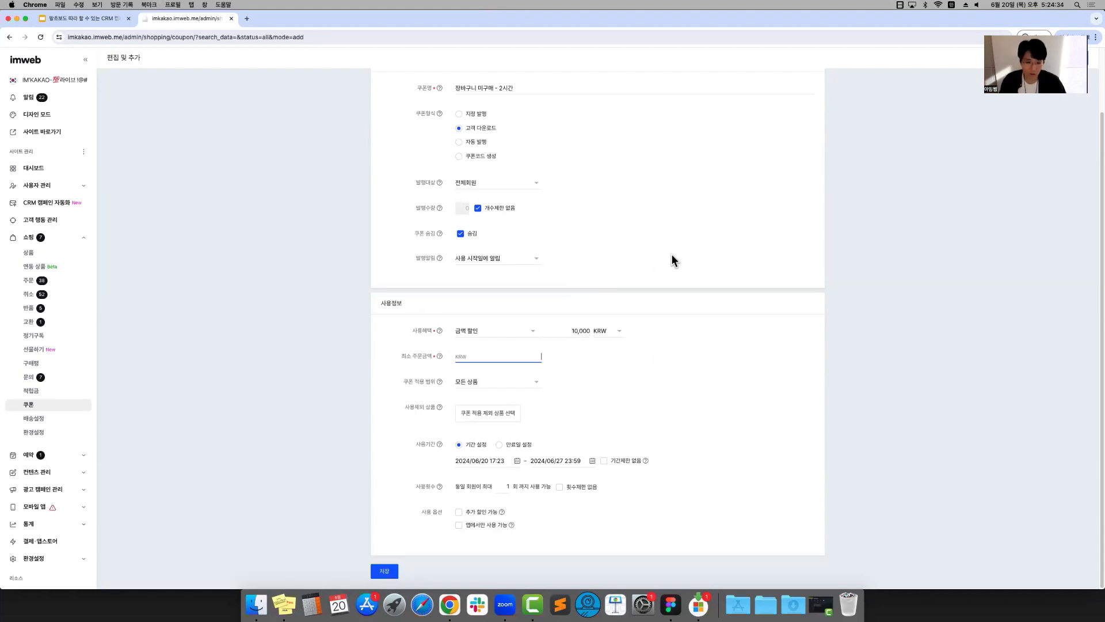
pyautogui.write('54')
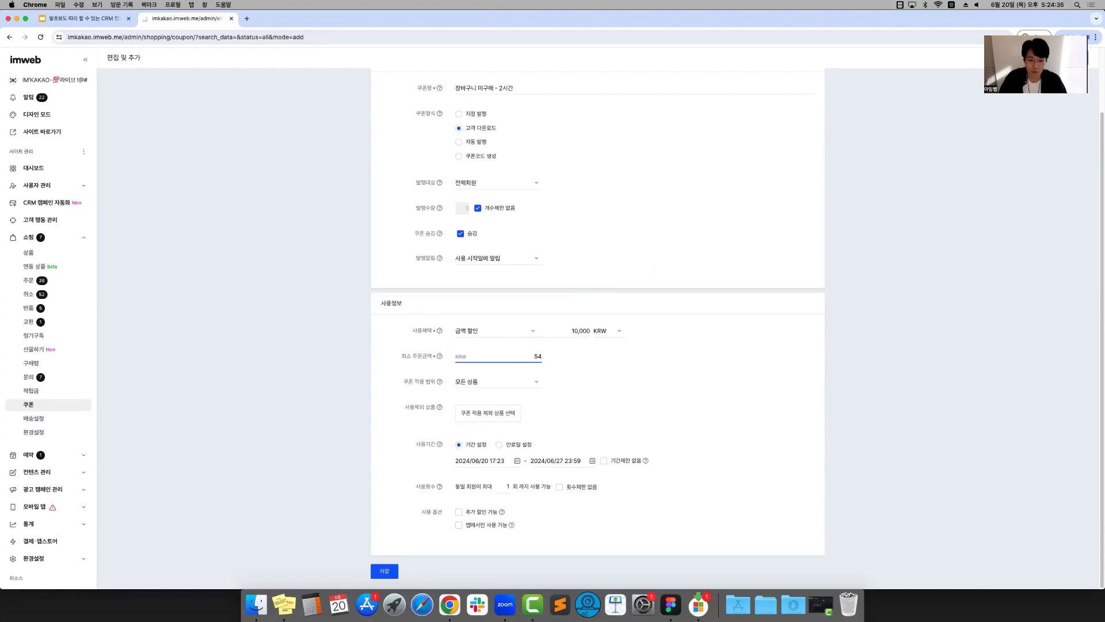
pyautogui.press('BackSpace')
pyautogui.write('0000')
pyautogui.click(698, 339)
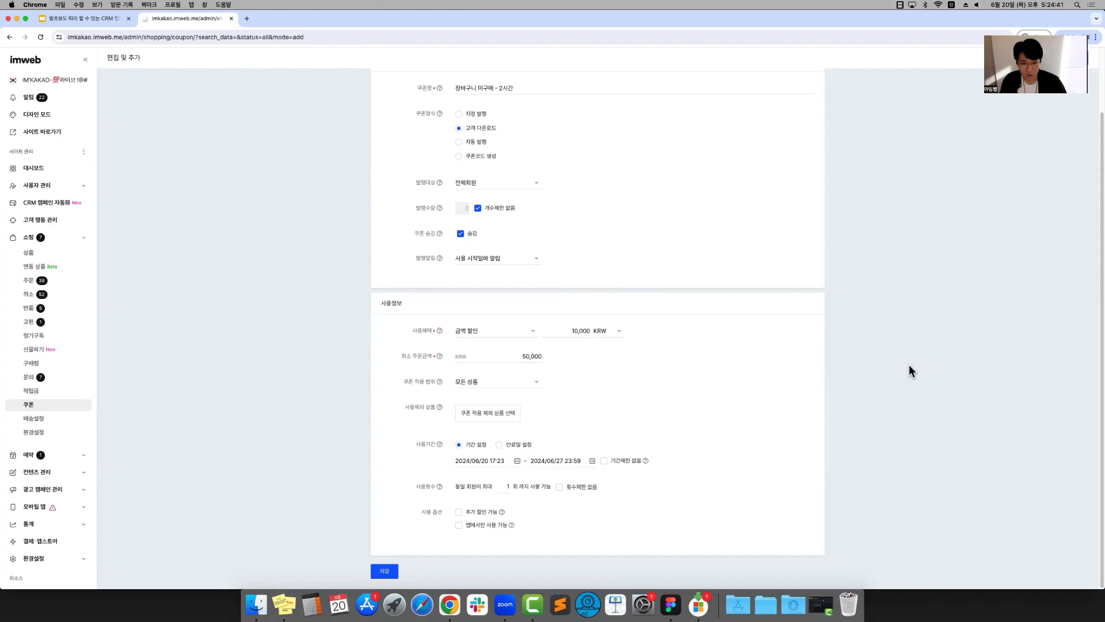
# Set the coupon's usage period to 만료일 설정, usable until 1 day after download
pyautogui.click(499, 445)
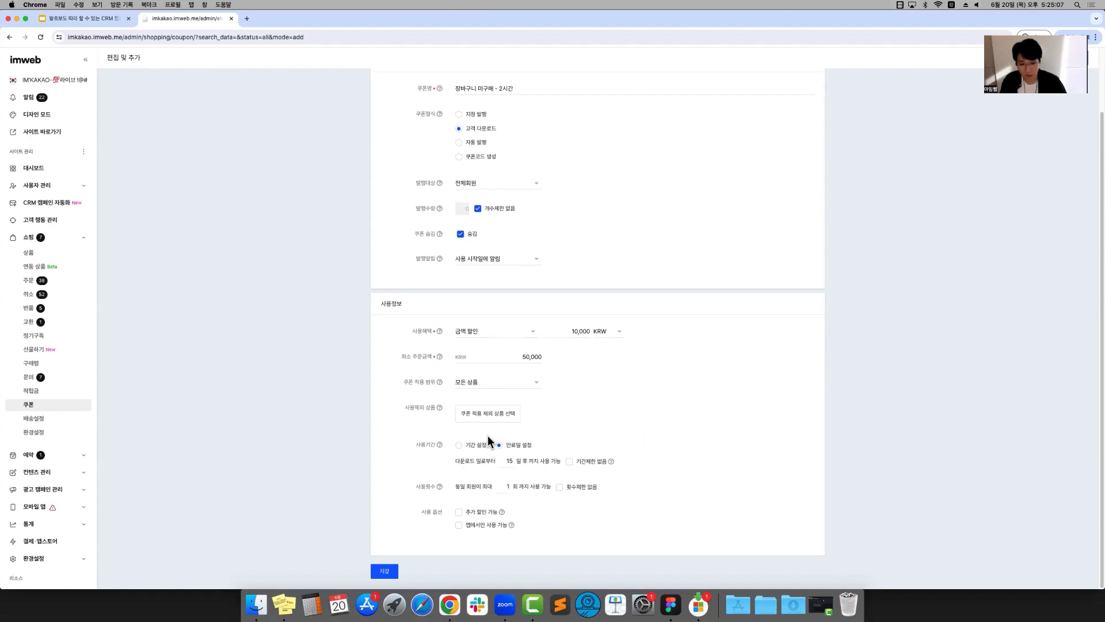
pyautogui.doubleClick(502, 461)
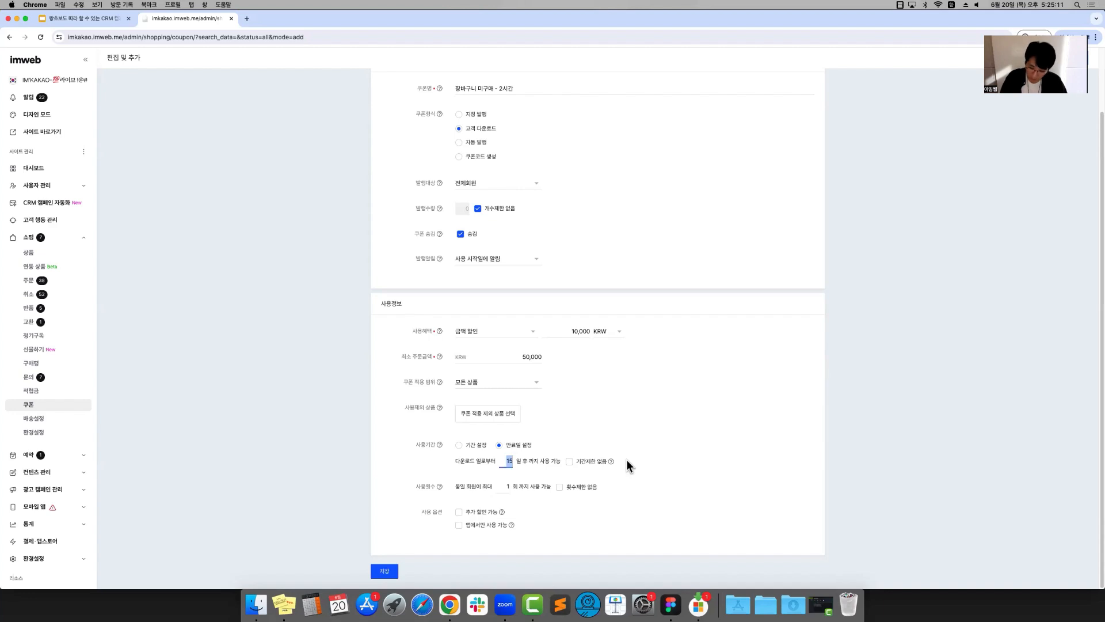
pyautogui.write('1')
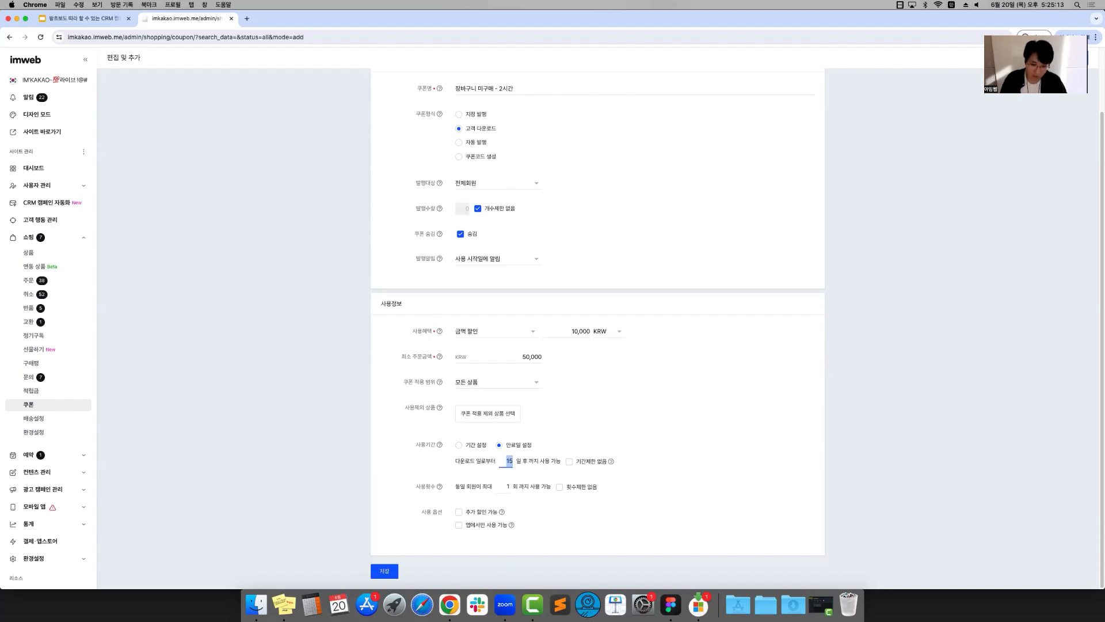
pyautogui.click(833, 452)
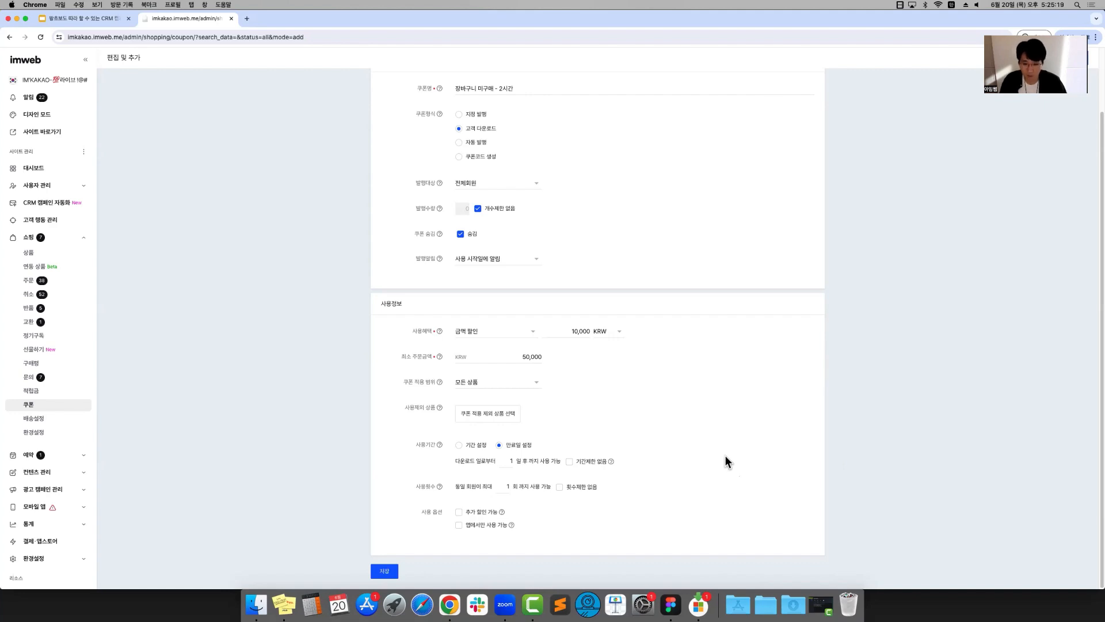
# Save the coupon and copy the download link of "장바구니 미구매 - 2시간"
pyautogui.scroll(3, 737, 380)
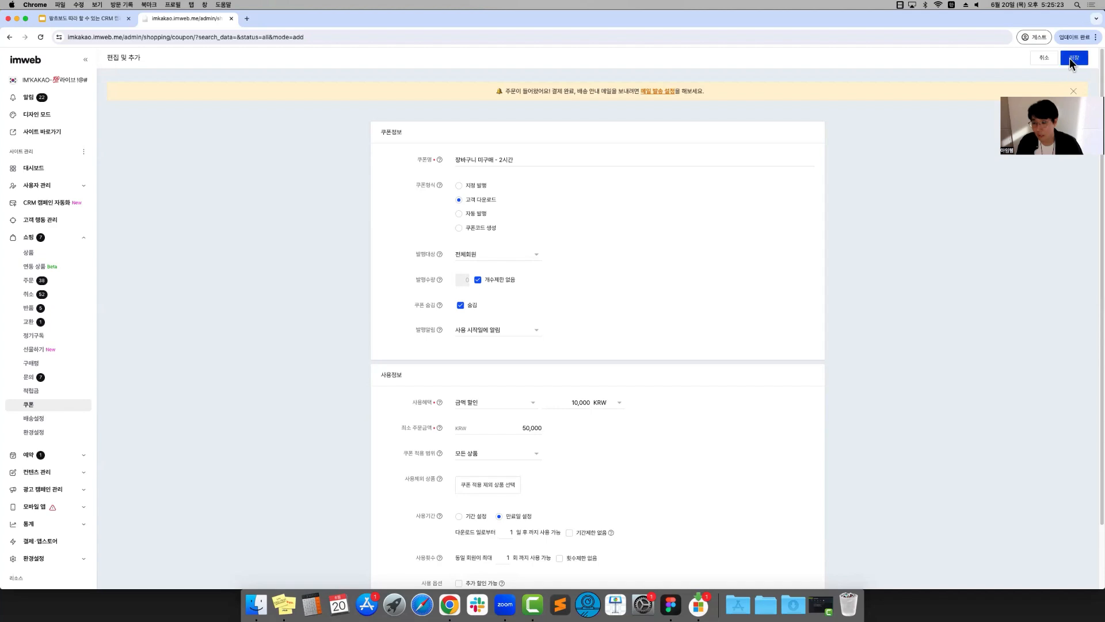
pyautogui.click(1065, 60)
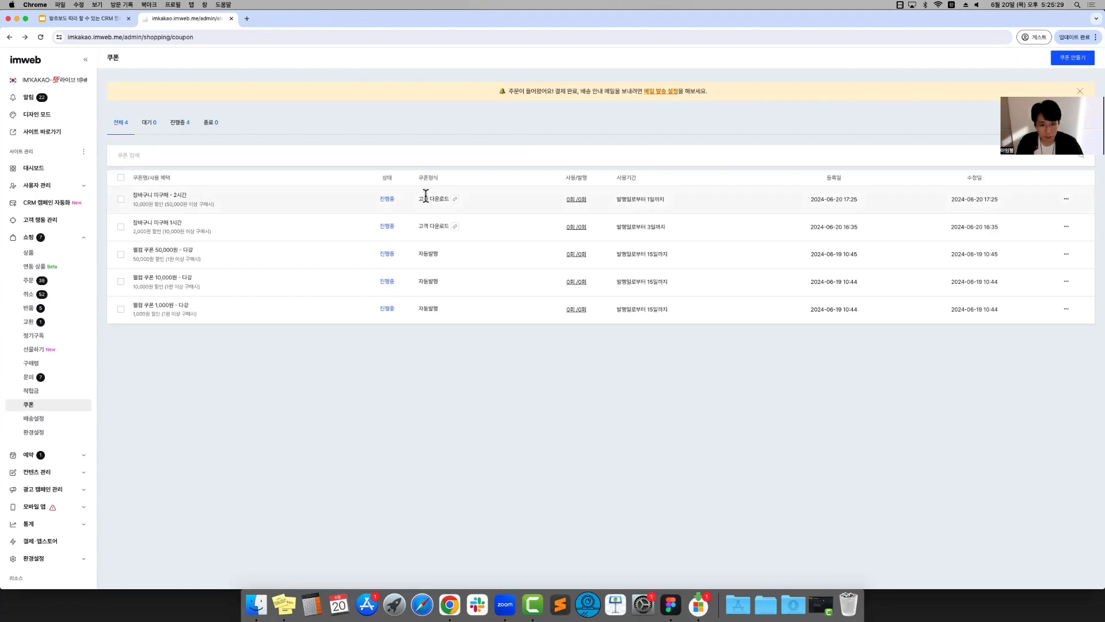
pyautogui.click(456, 199)
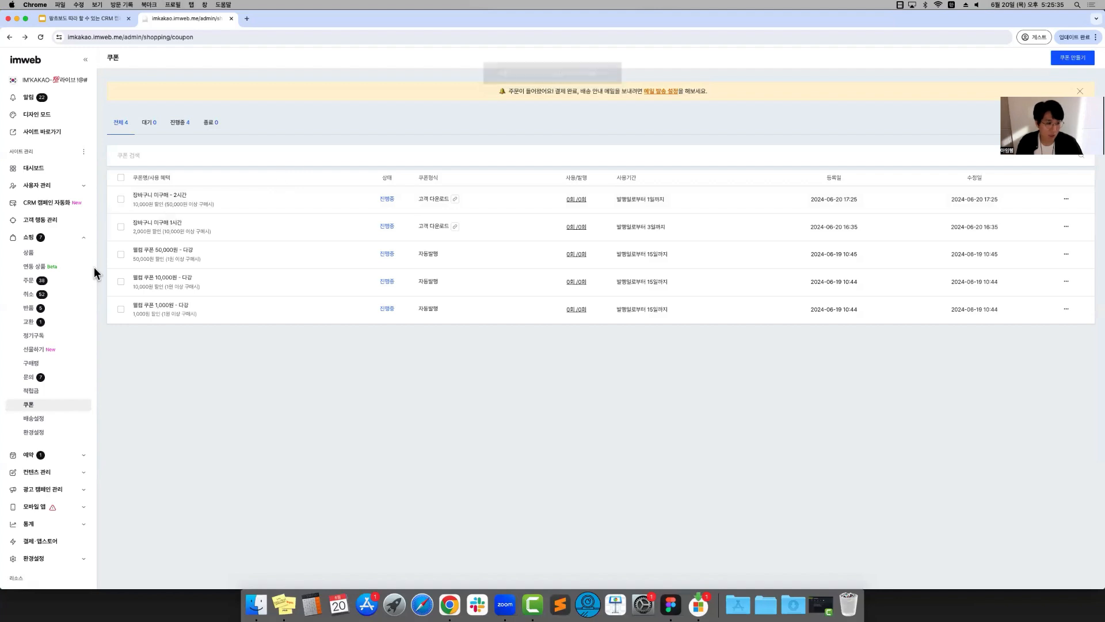
# Reopen the draft campaign "장바구니 상품 구매 유도 - 2시간" and fill its button's 기본 URL and PC 전용 URL with the copied coupon link
pyautogui.click(42, 202)
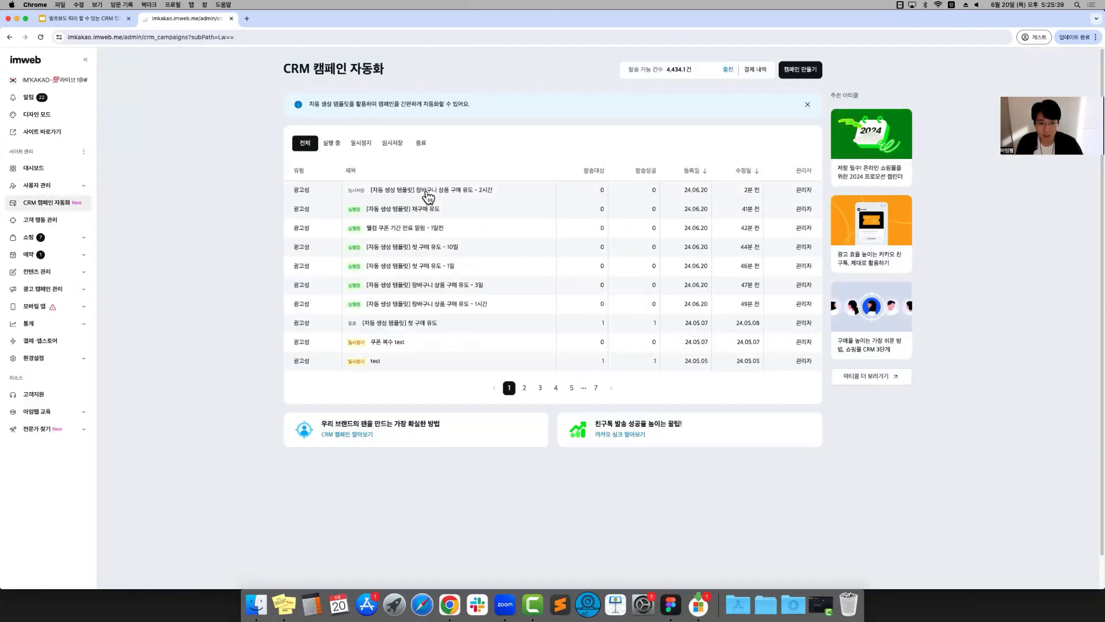
pyautogui.click(431, 191)
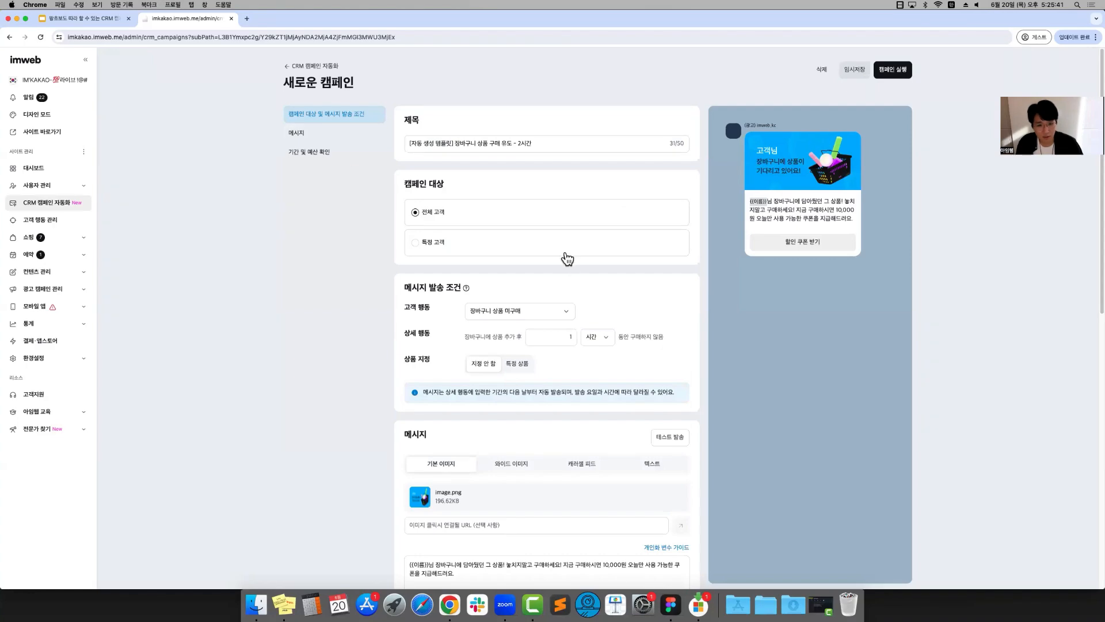
pyautogui.scroll(-3, 564, 247)
pyautogui.scroll(2, 564, 247)
pyautogui.scroll(-5, 564, 246)
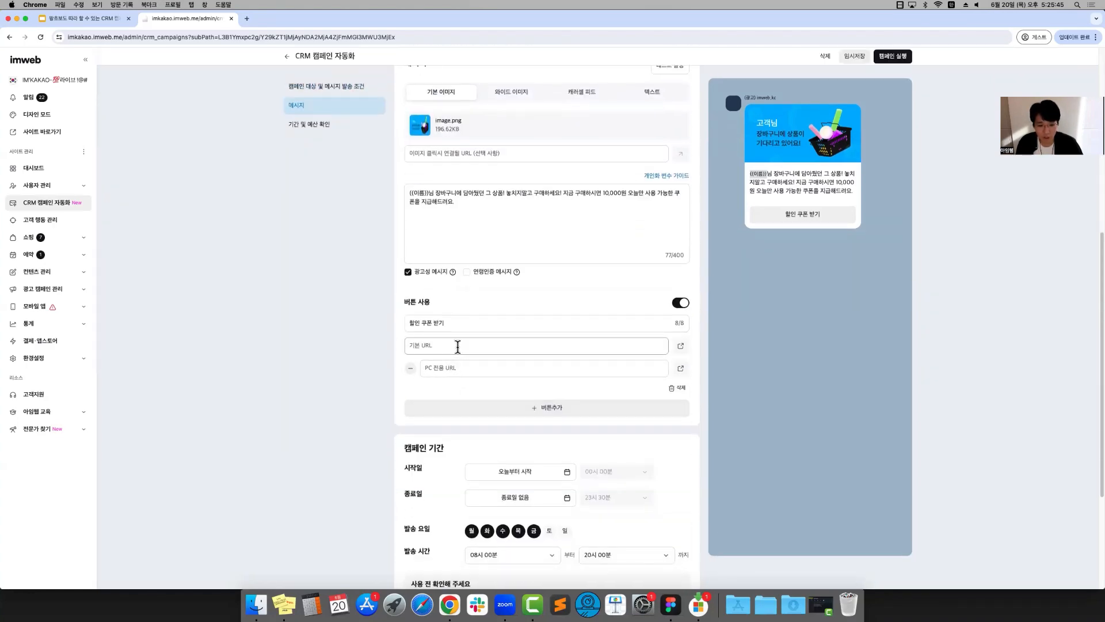
pyautogui.scroll(6, 751, 337)
pyautogui.scroll(1, 671, 344)
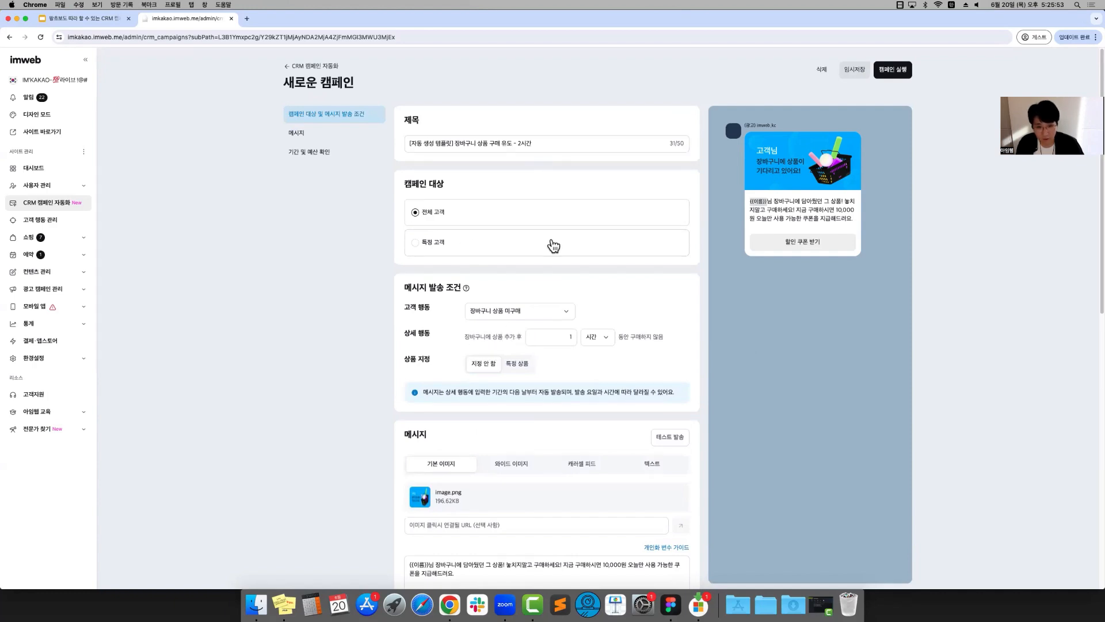
# Set the campaign's 상세 행동 condition to 2 hours without purchase after adding to the cart
pyautogui.click(561, 338)
pyautogui.write('2')
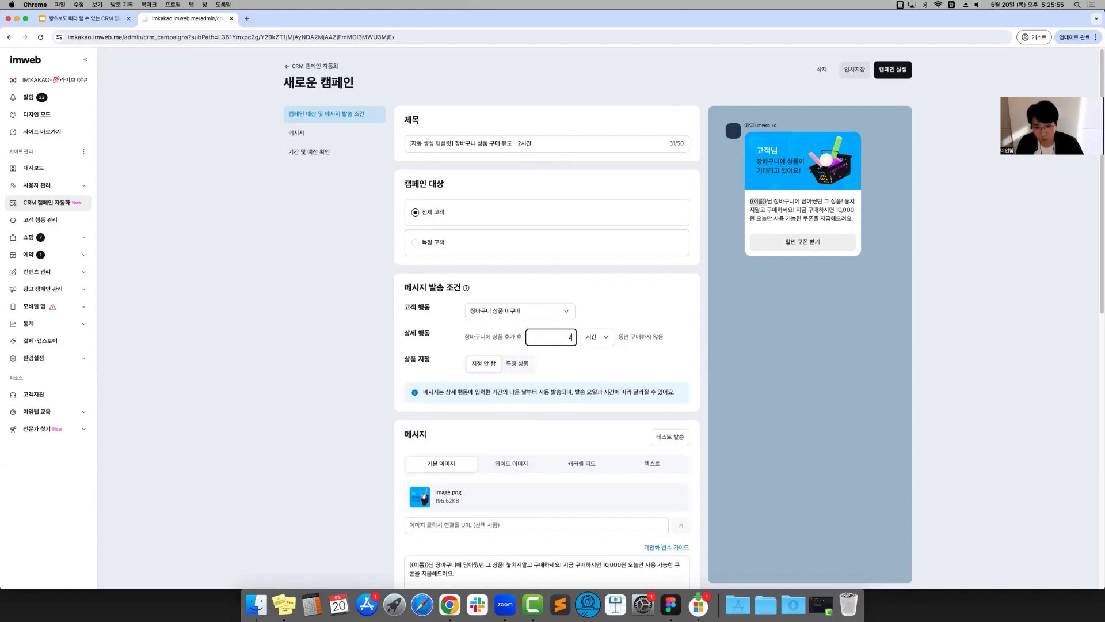
pyautogui.click(748, 404)
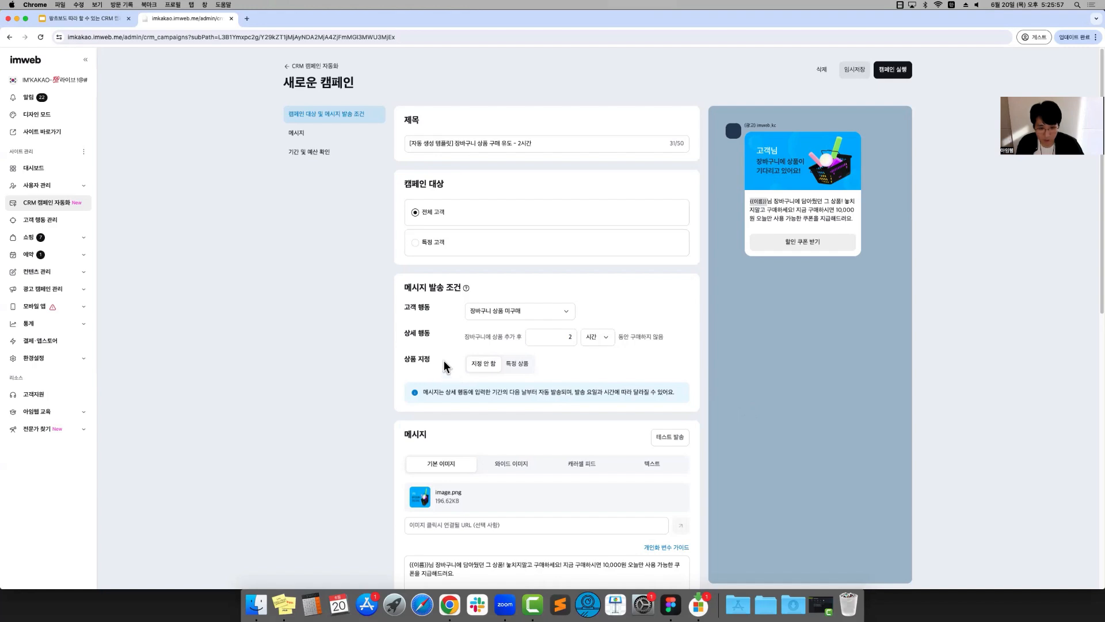
# Try limiting the condition to the specific product "74 필수옵션(비조합형_단독형) + 추가상품", and return 상품 지정 to 지정 안 함
pyautogui.click(509, 366)
pyautogui.click(501, 382)
pyautogui.write('상품')
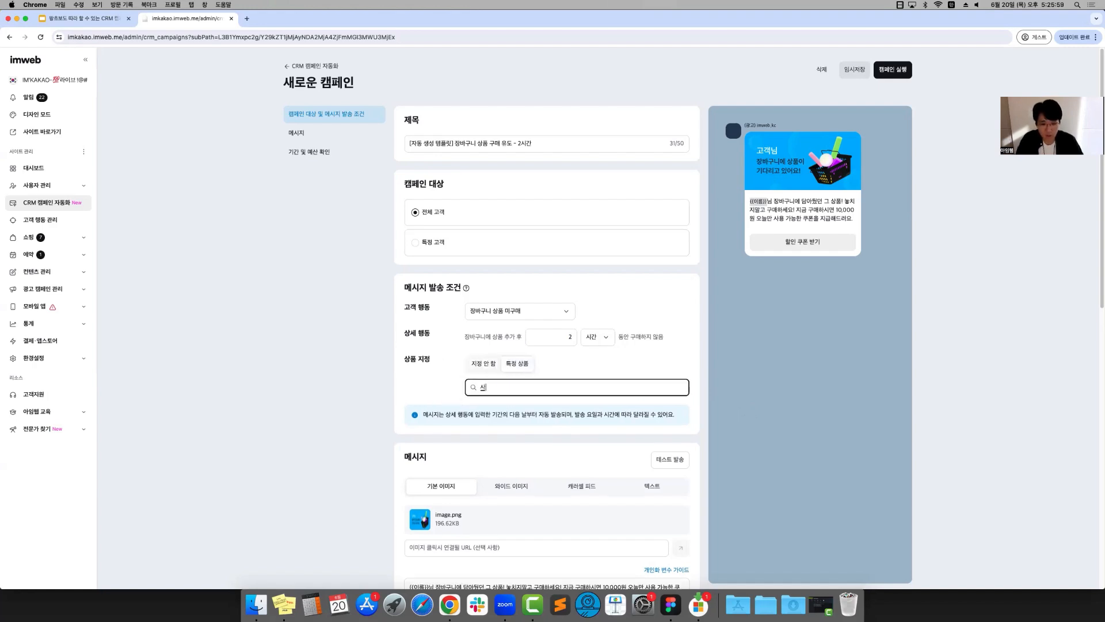
pyautogui.click(527, 415)
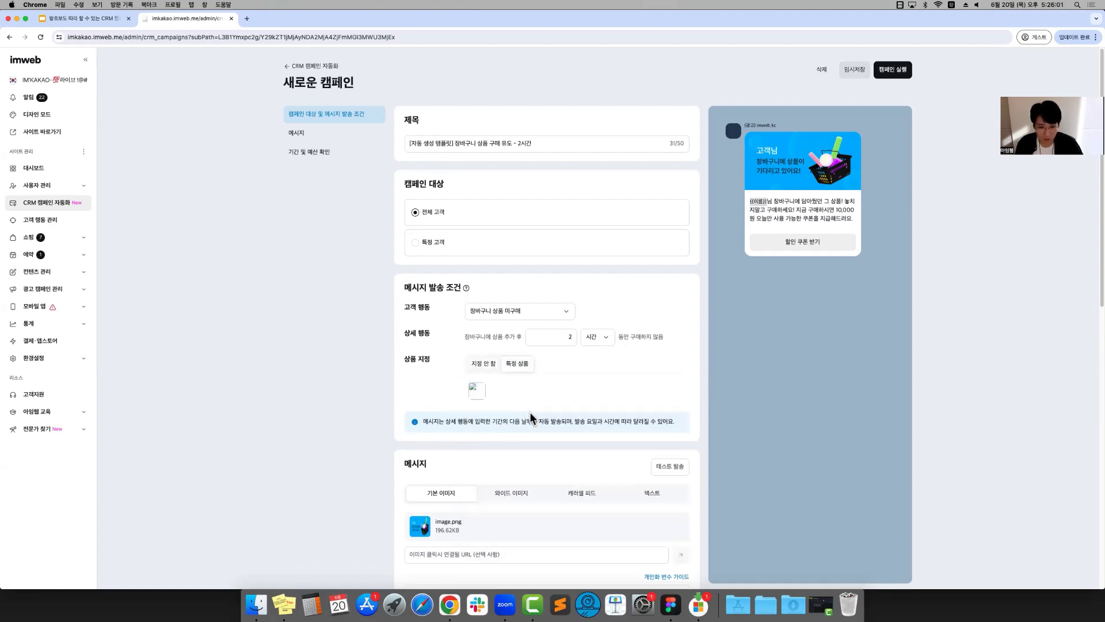
pyautogui.click(683, 395)
pyautogui.click(476, 374)
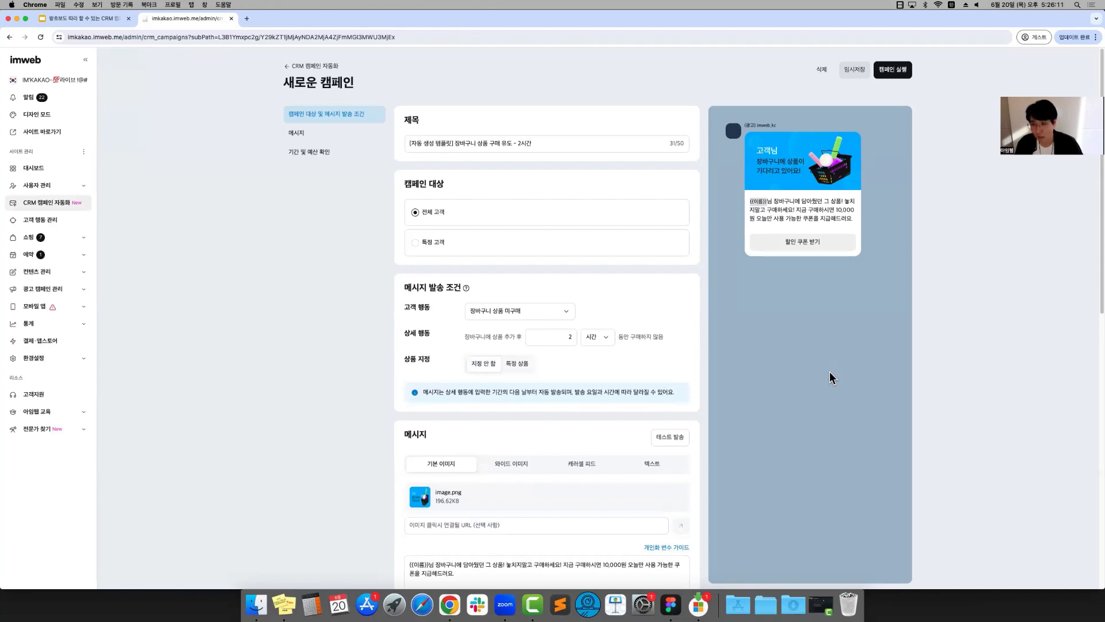
# Review the campaign's message and schedule settings and add Saturday (토) to the sending days
pyautogui.scroll(-10, 817, 372)
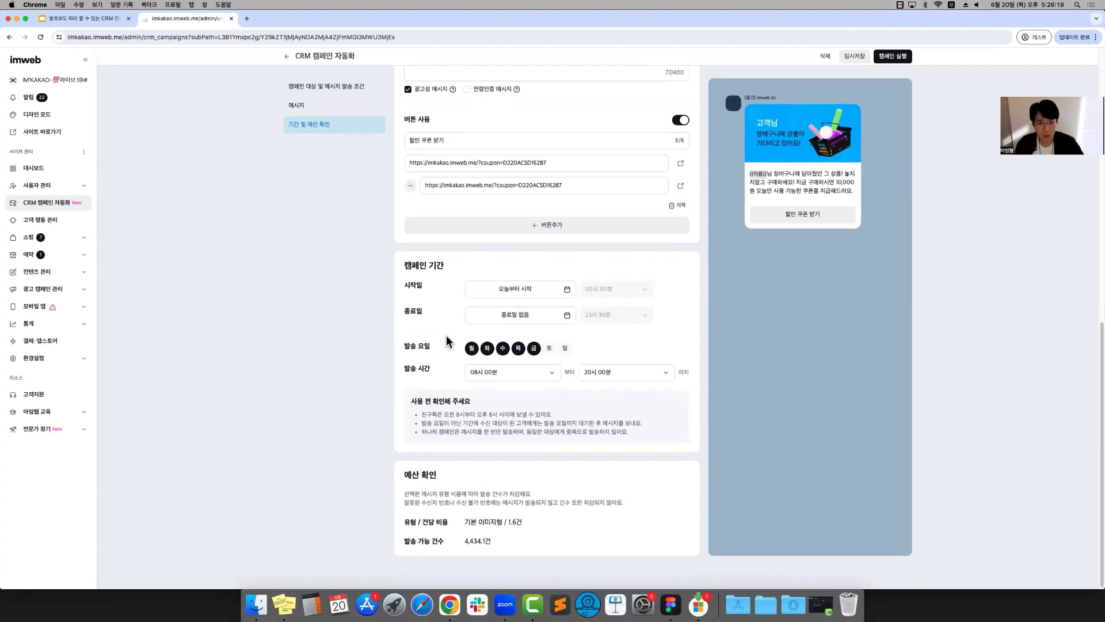
pyautogui.scroll(10, 446, 335)
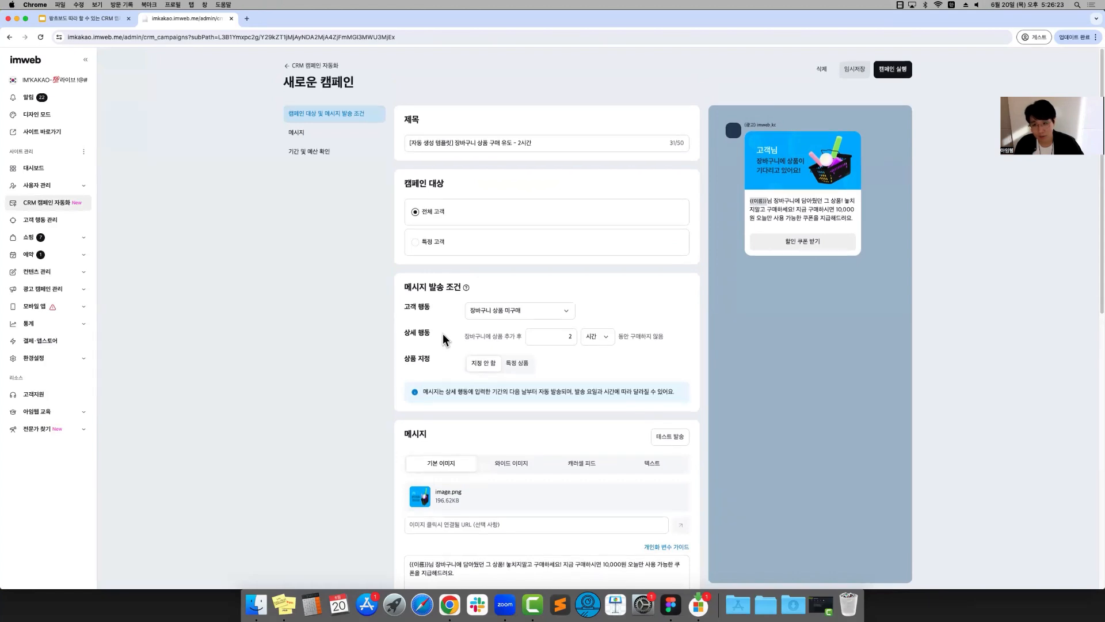
pyautogui.scroll(-10, 444, 335)
pyautogui.scroll(-1, 509, 411)
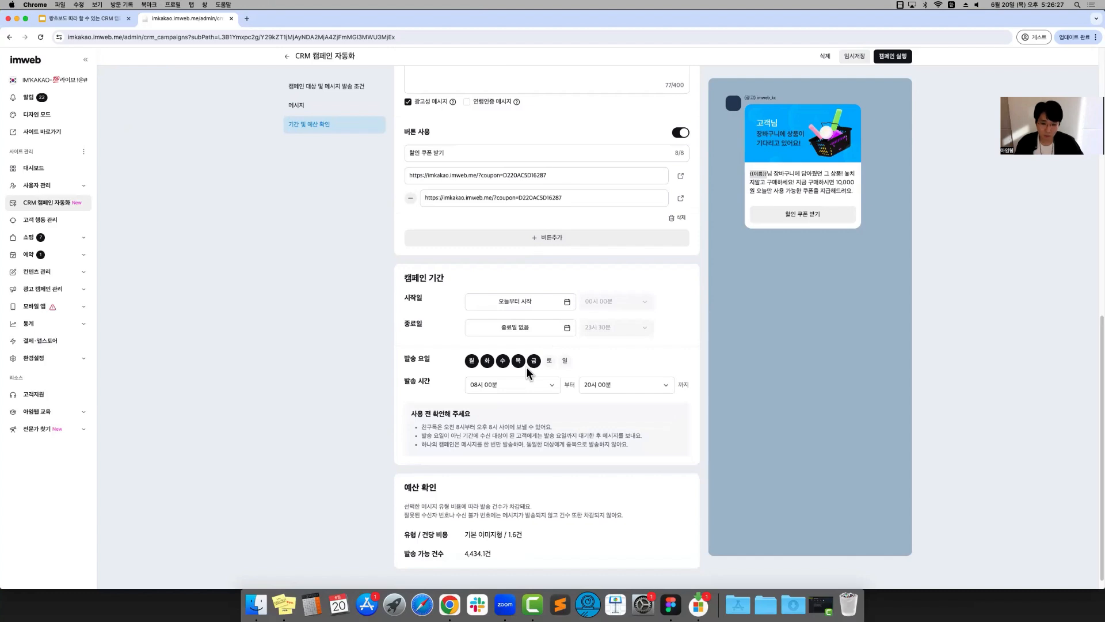
pyautogui.click(549, 362)
pyautogui.scroll(3, 807, 347)
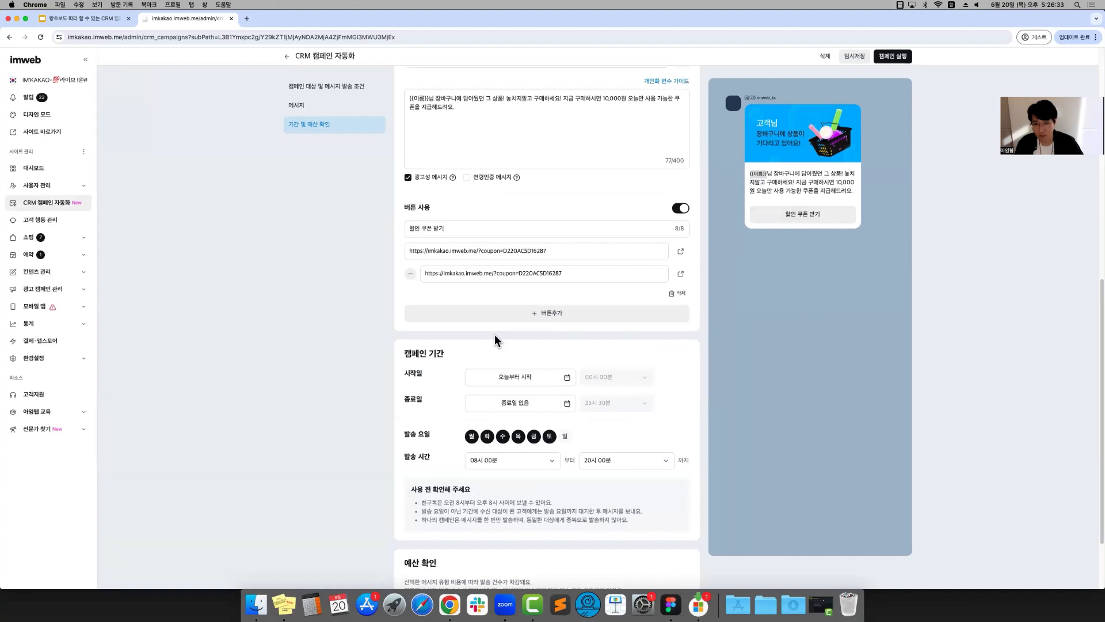
pyautogui.scroll(-3, 495, 339)
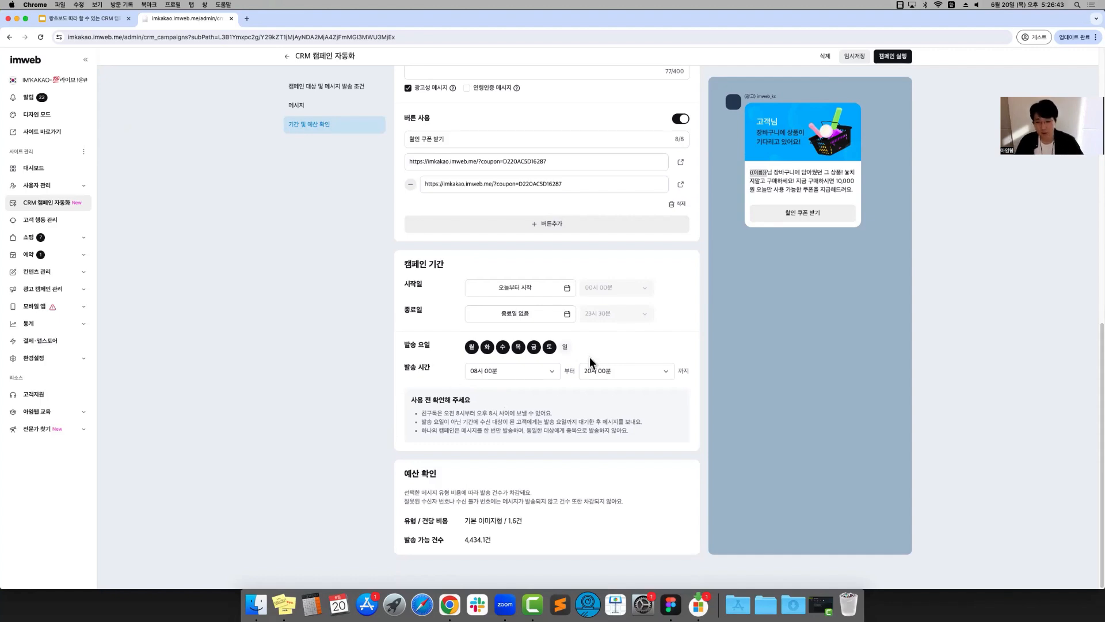
pyautogui.scroll(5, 568, 414)
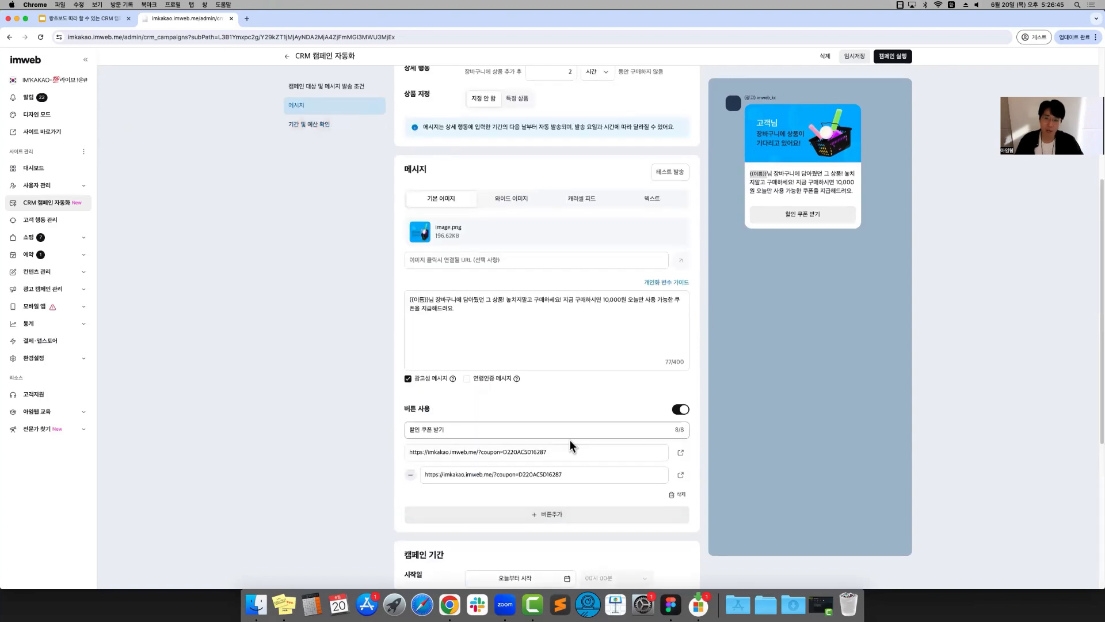
pyautogui.scroll(-5, 562, 443)
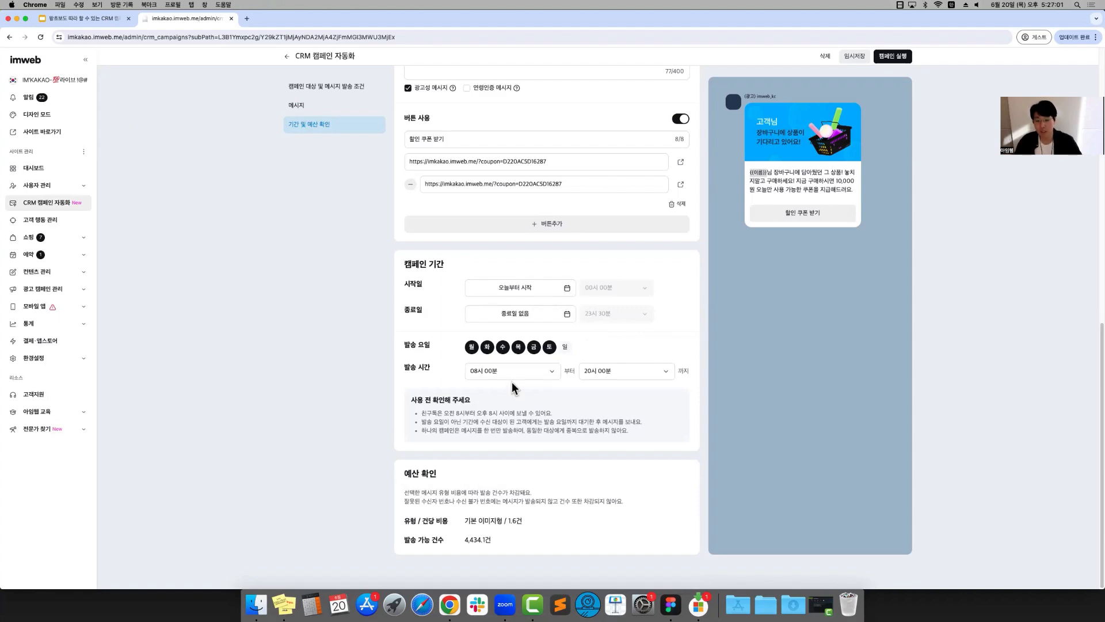
# Try a sending time window from 08시 00분 to 08시 30분
pyautogui.click(475, 373)
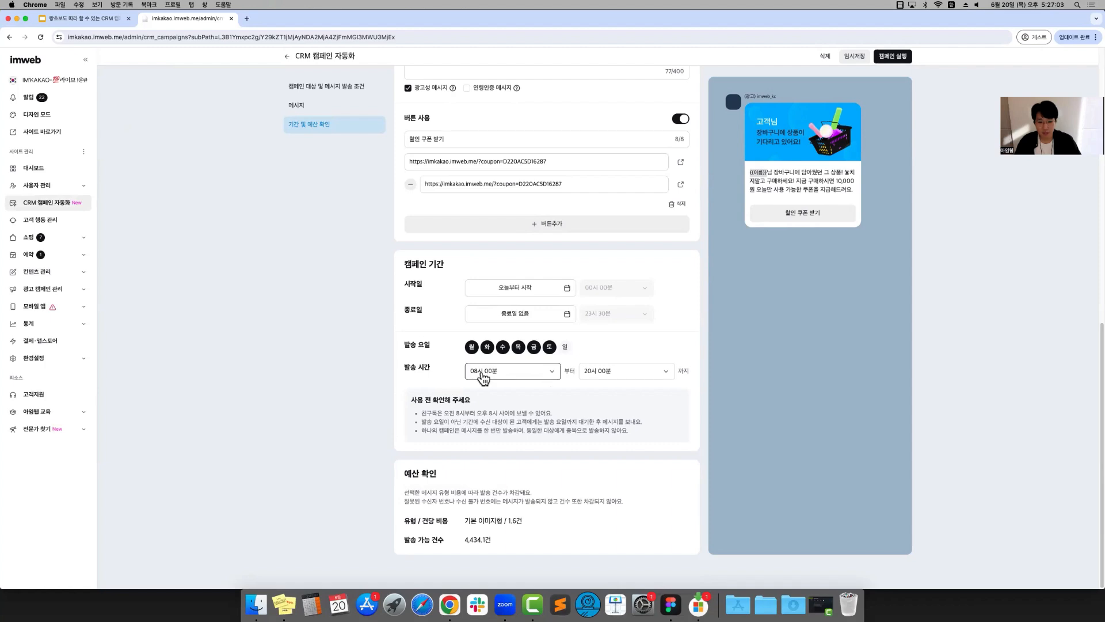
pyautogui.click(509, 402)
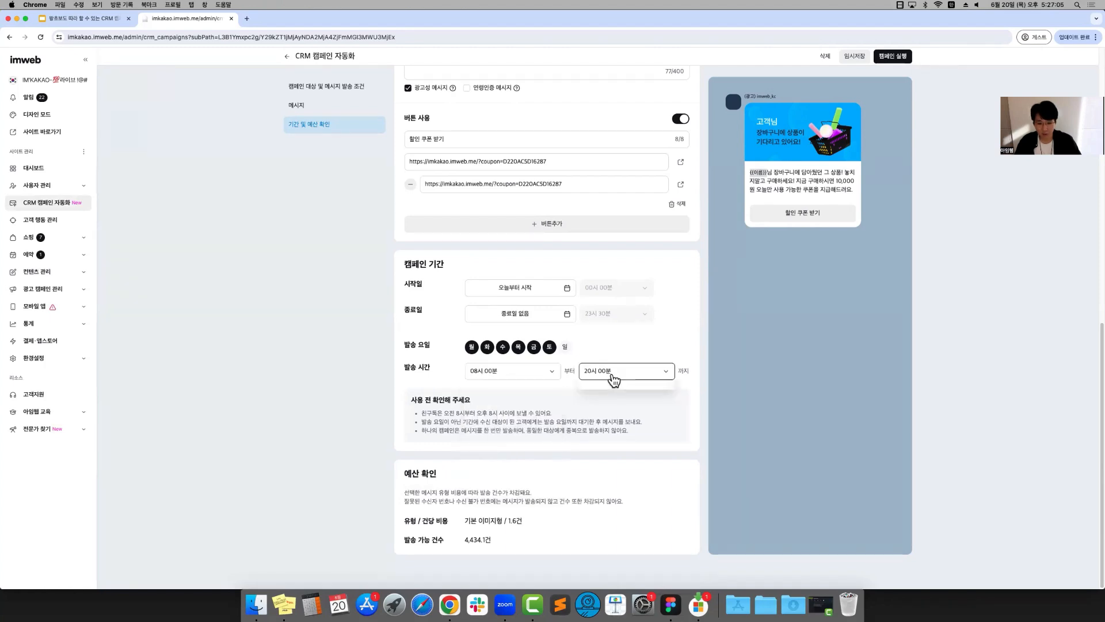
pyautogui.click(612, 373)
pyautogui.click(622, 406)
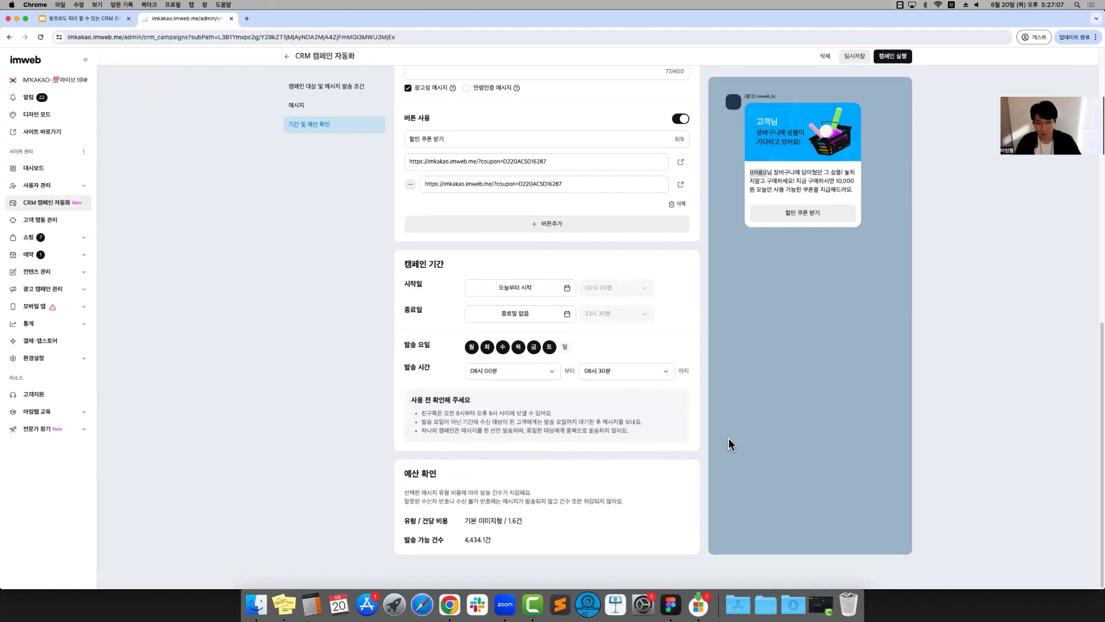
# Run the campaign and filter the campaign list to 실행 중
pyautogui.scroll(1, 727, 438)
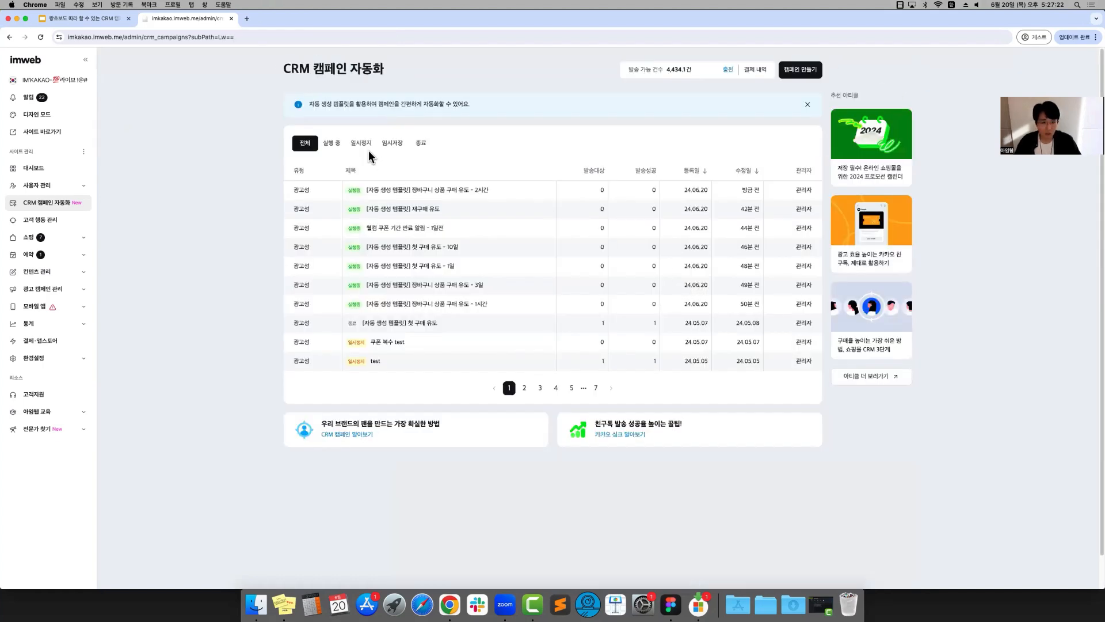
pyautogui.click(334, 144)
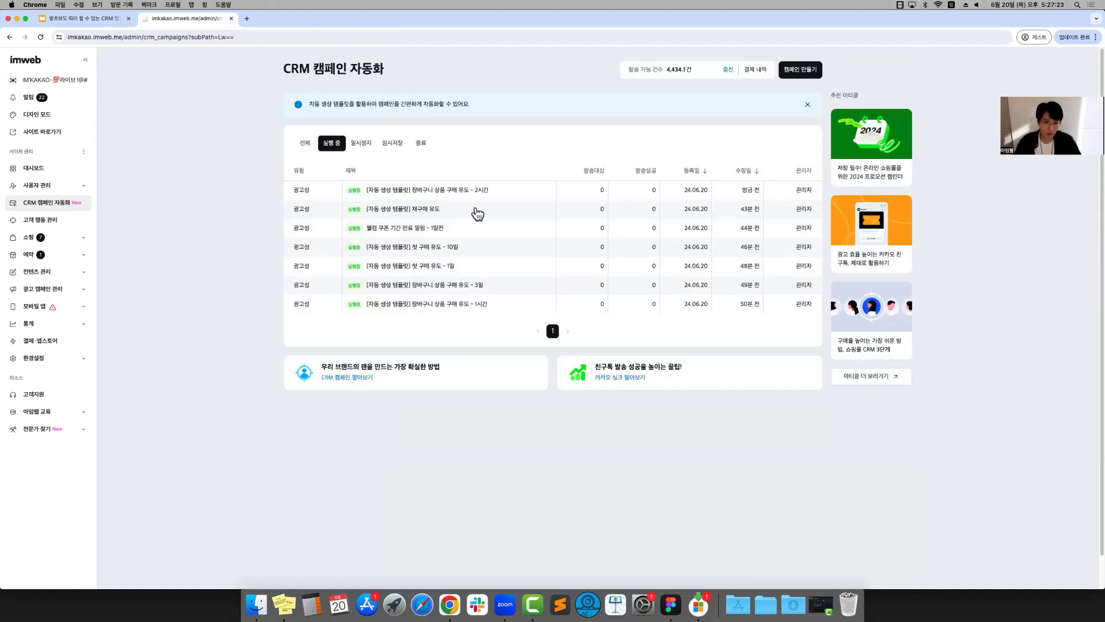
# Examine the performance graph and settings summary of the running "장바구니 상품 구매 유도 - 2시간" campaign, and return to the campaign list
pyautogui.click(546, 190)
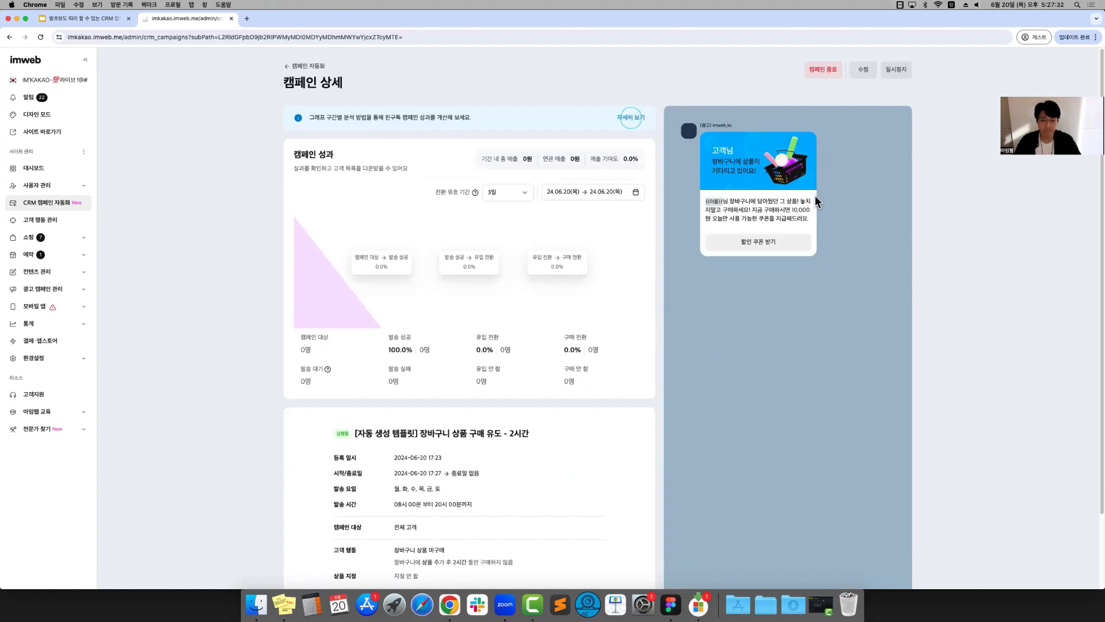
pyautogui.scroll(-2, 517, 230)
pyautogui.scroll(2, 516, 235)
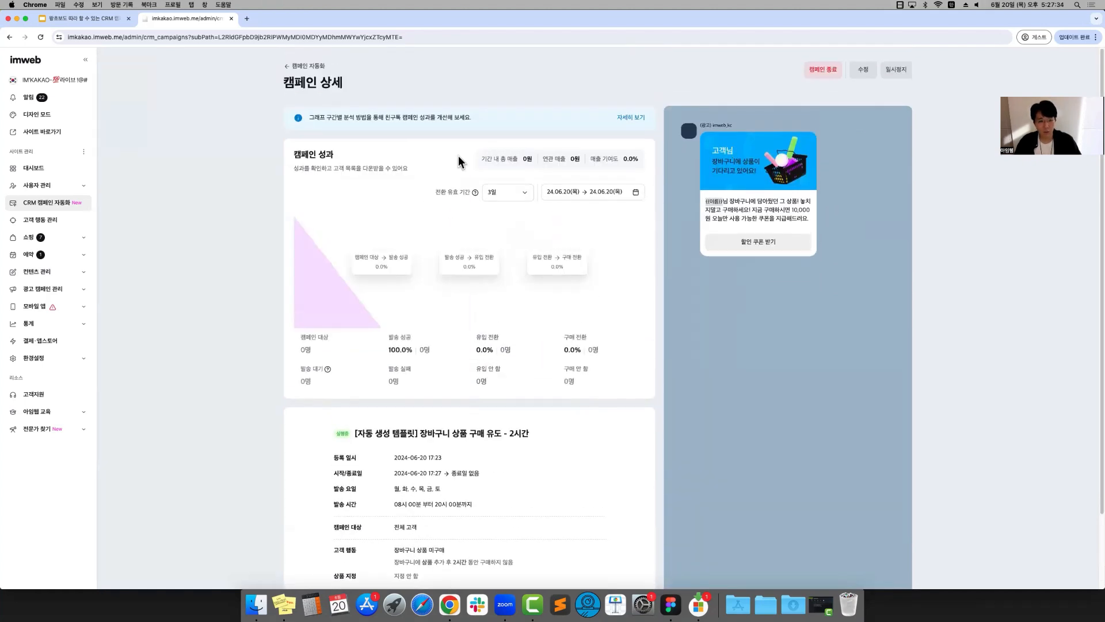
pyautogui.click(288, 67)
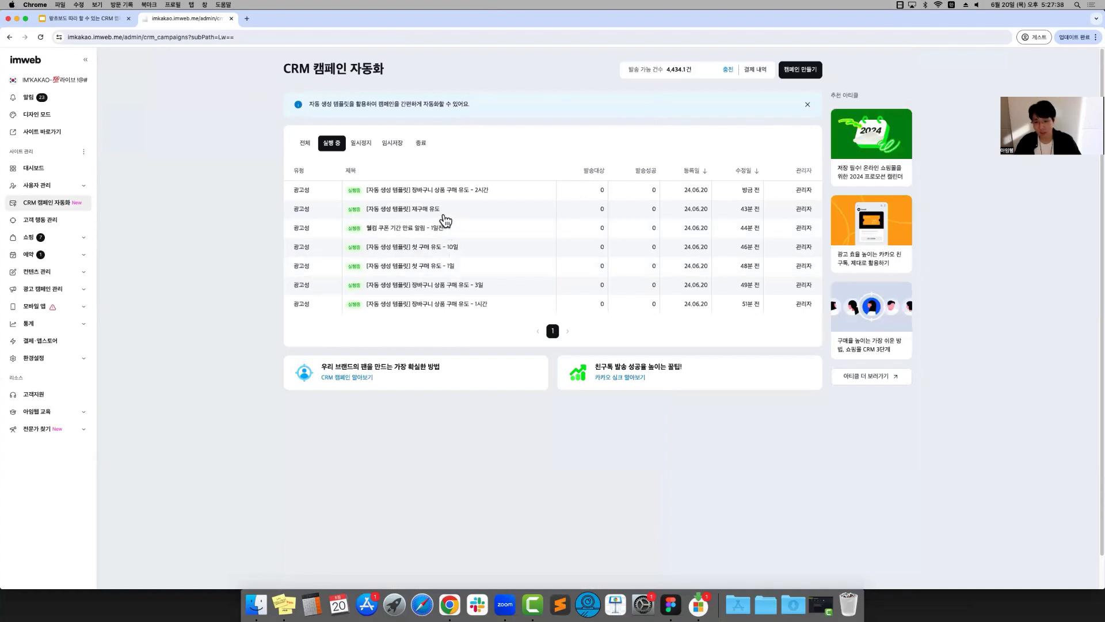
pyautogui.click(446, 191)
pyautogui.scroll(-1, 474, 318)
pyautogui.scroll(-3, 426, 311)
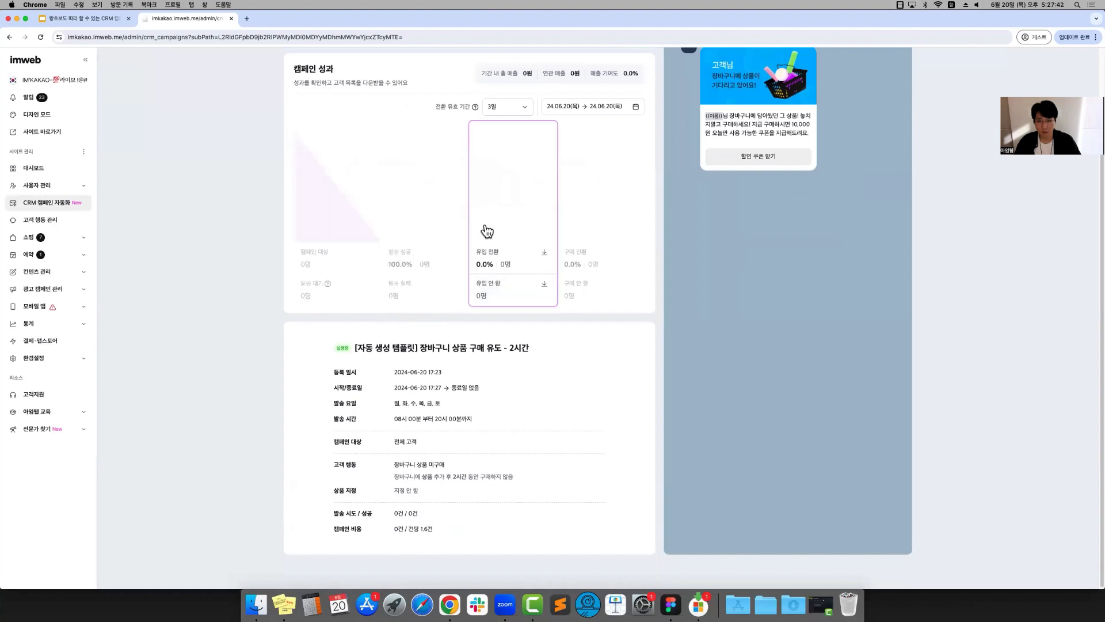
pyautogui.scroll(4, 485, 226)
pyautogui.press('super+Left')
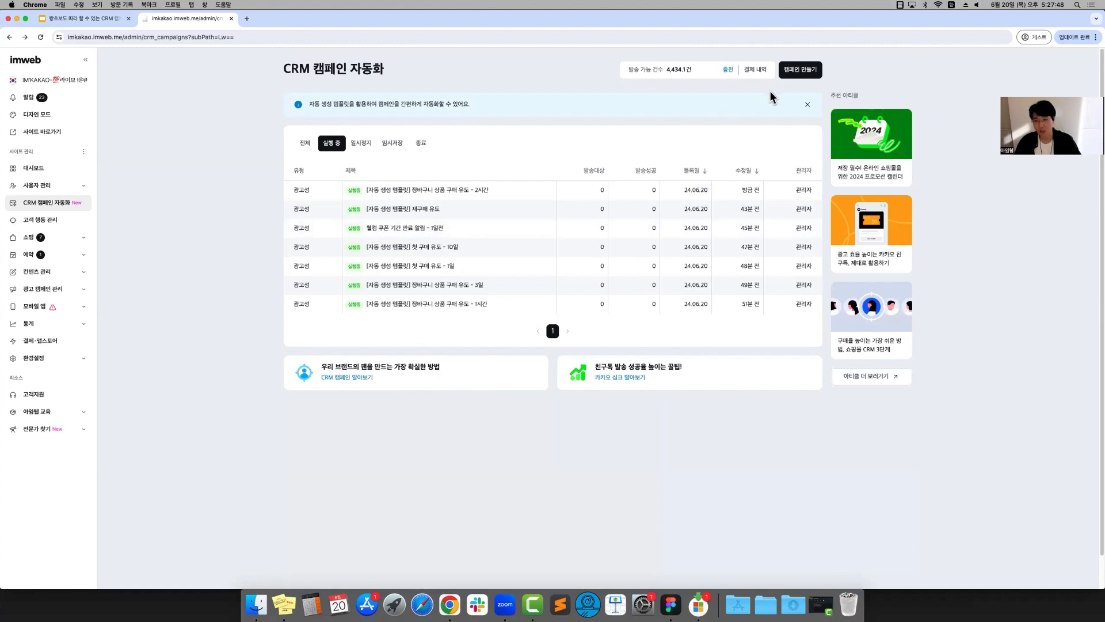
# Start a new campaign from the 첫 구매 유도 template
pyautogui.click(790, 74)
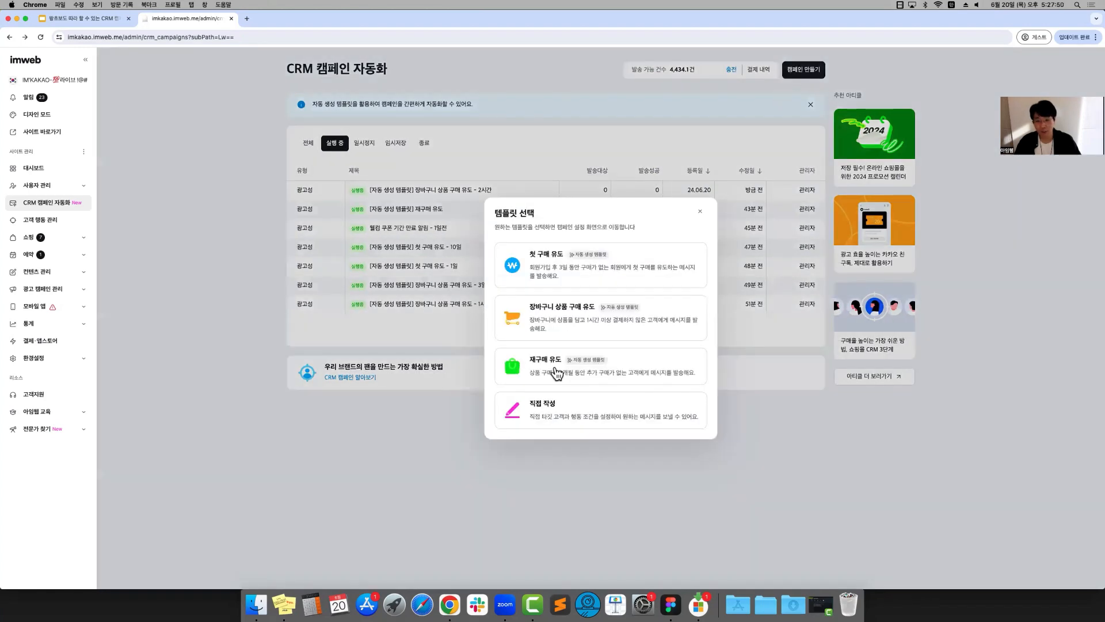
pyautogui.click(582, 274)
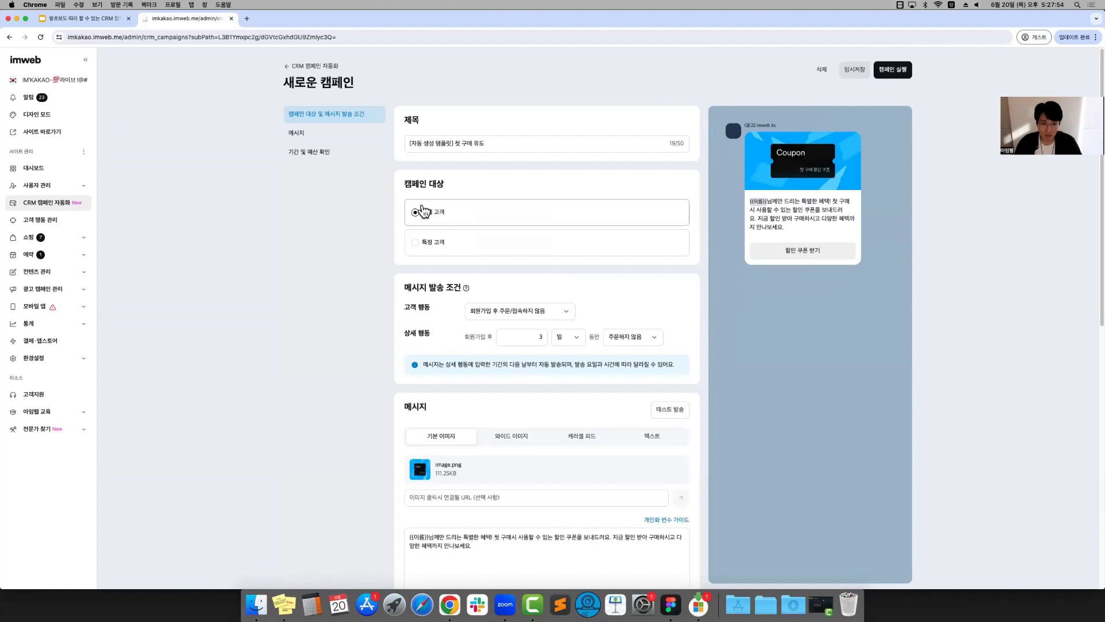
# Set the customer behavior trigger to 쿠폰 기간 만료 전 알림, for coupons left unused until 1일 before expiry
pyautogui.scroll(-3, 417, 230)
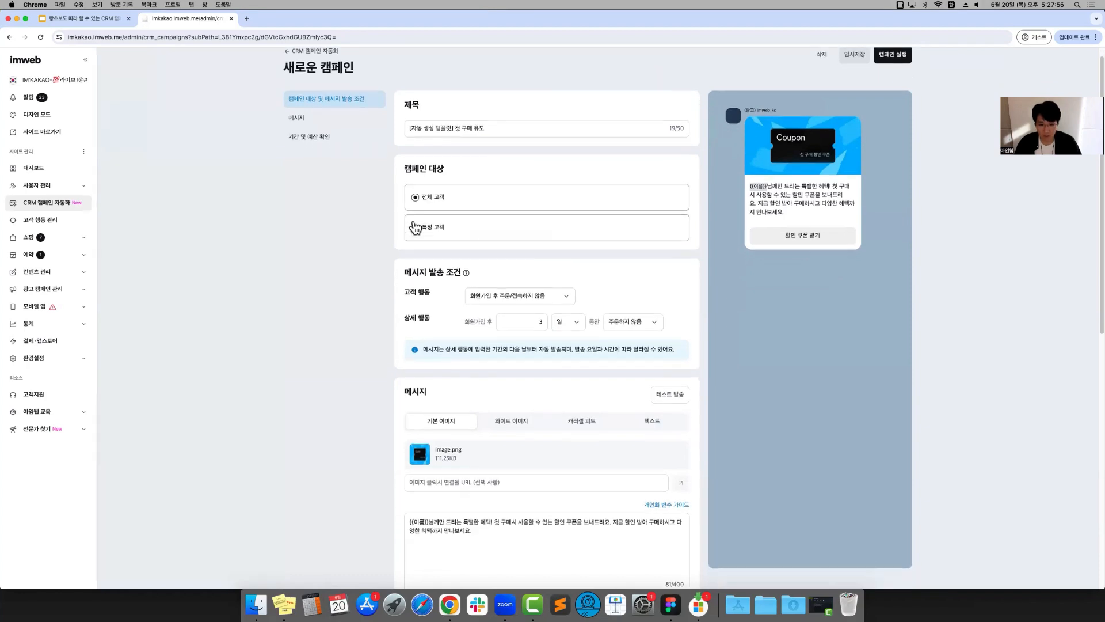
pyautogui.scroll(3, 419, 268)
pyautogui.click(482, 304)
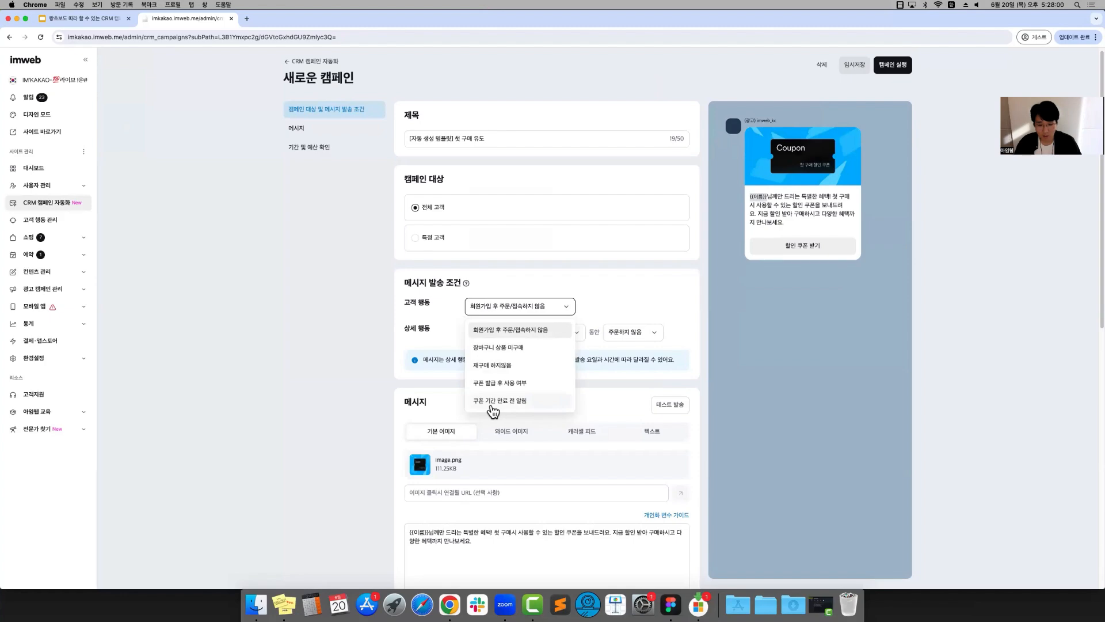
pyautogui.click(492, 401)
pyautogui.scroll(-1, 688, 308)
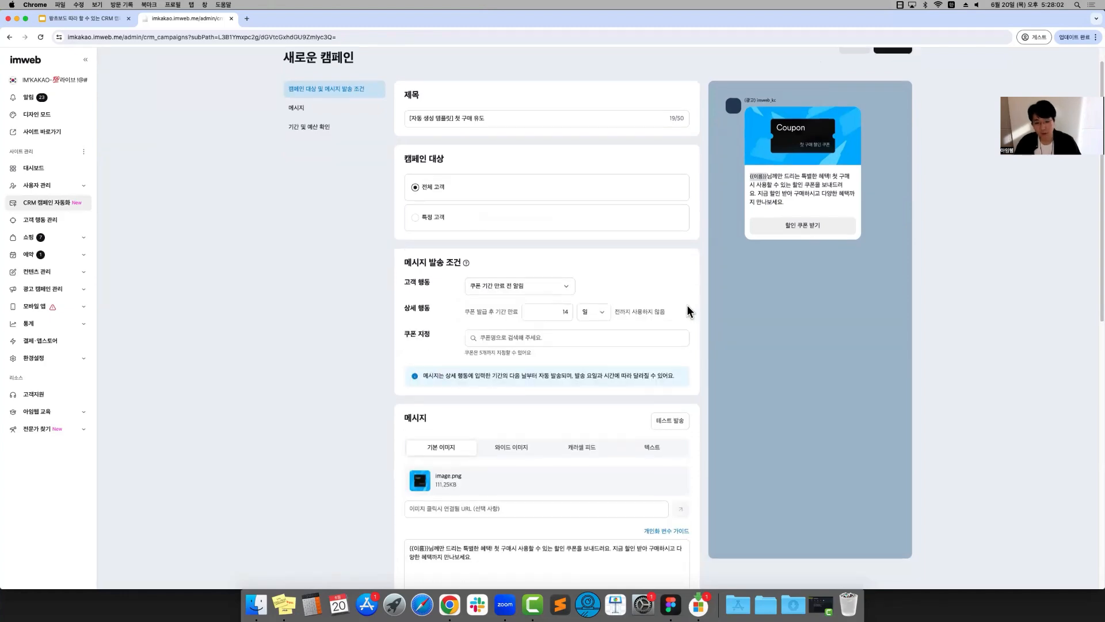
pyautogui.scroll(-6, 686, 305)
pyautogui.scroll(8, 685, 300)
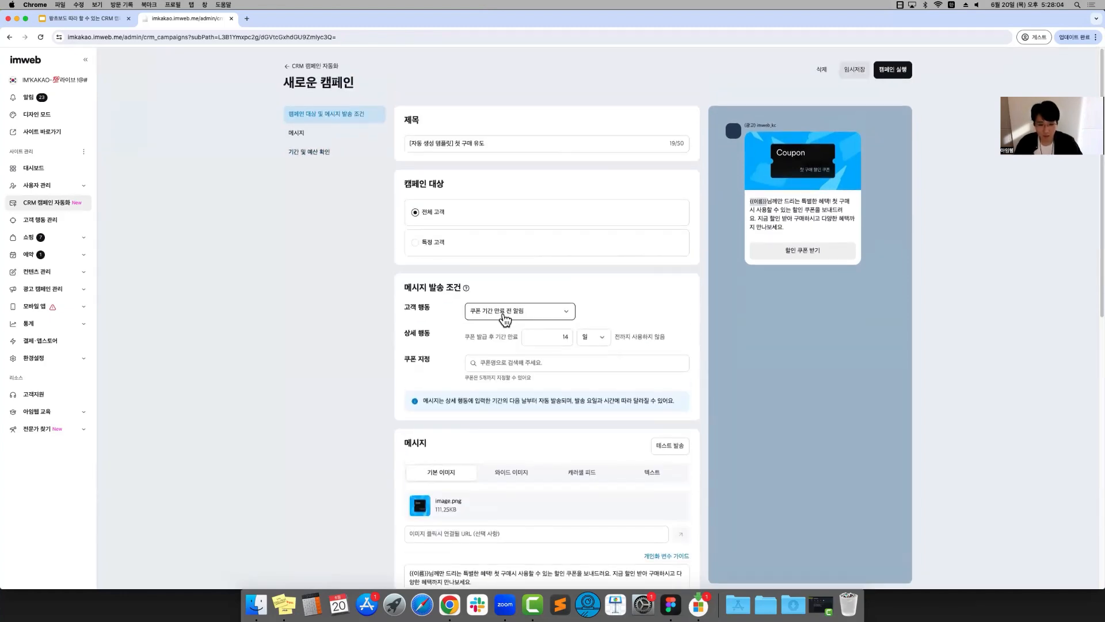
pyautogui.click(535, 333)
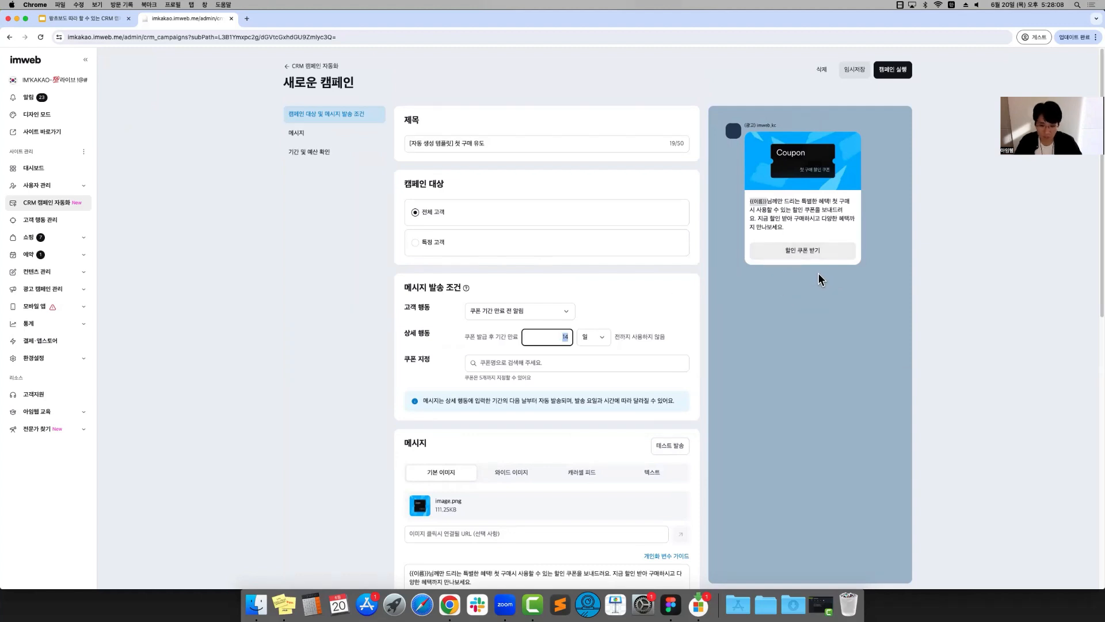
pyautogui.write('1')
pyautogui.click(850, 397)
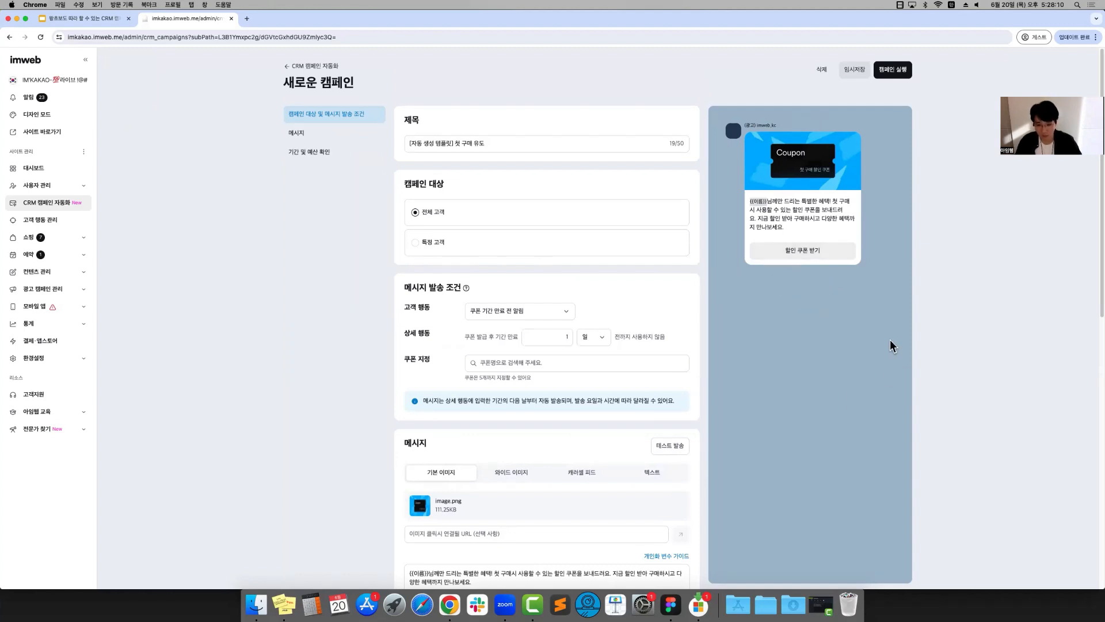
# Retitle the campaign "웰컴 쿠폰 기간 만료 - 1일 전"
pyautogui.click(537, 362)
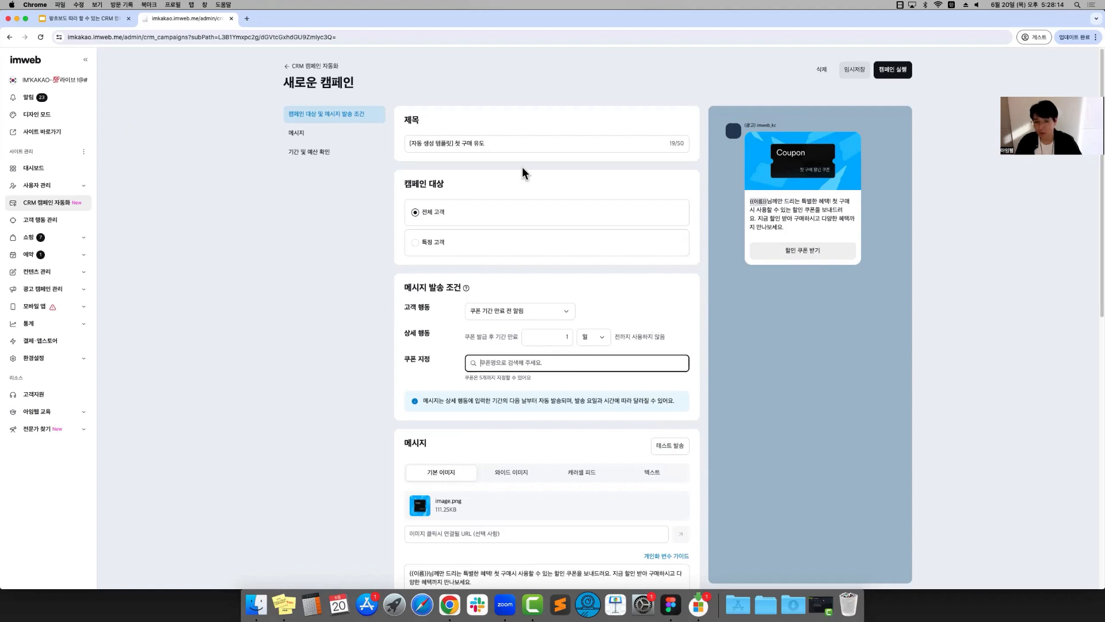
pyautogui.click(516, 143)
pyautogui.moveTo(516, 141); pyautogui.dragTo(383, 150)
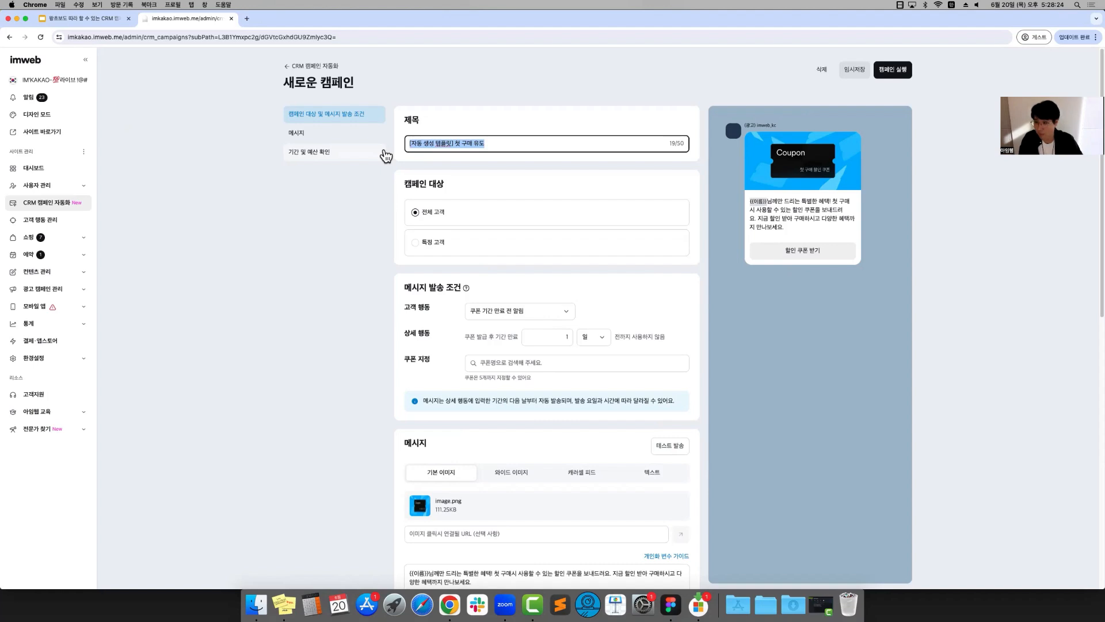
pyautogui.press('BackSpace')
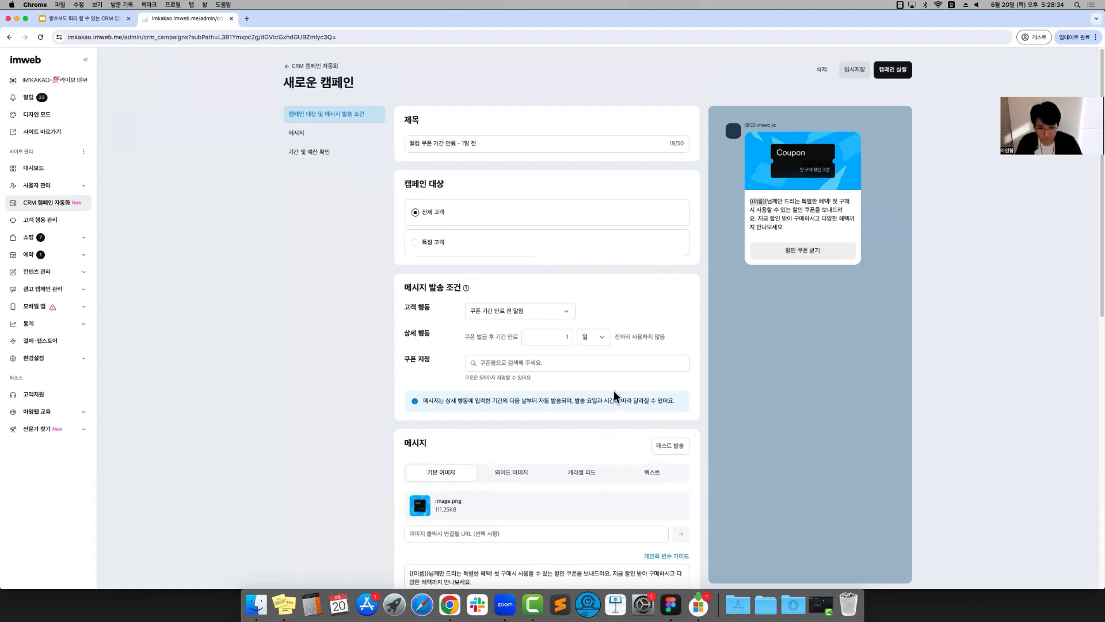
# Search the coupons for 웰컴 and assign the 50,000원, 10,000원 and 1,000원 welcome coupons to the trigger condition
pyautogui.scroll(-3, 614, 390)
pyautogui.scroll(2, 460, 363)
pyautogui.click(507, 276)
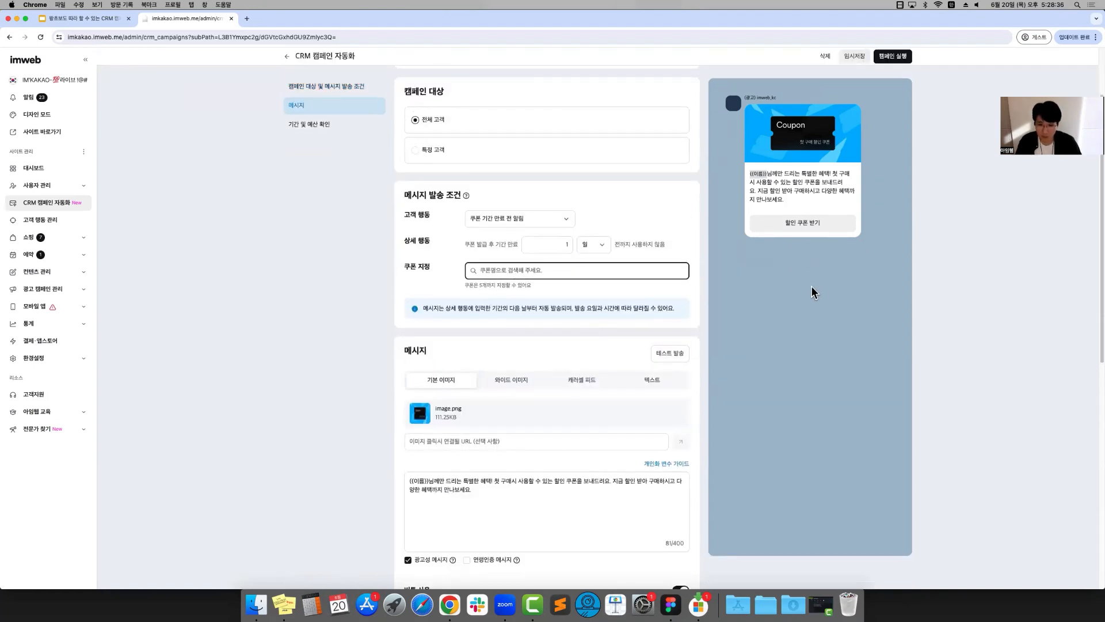
pyautogui.write('이')
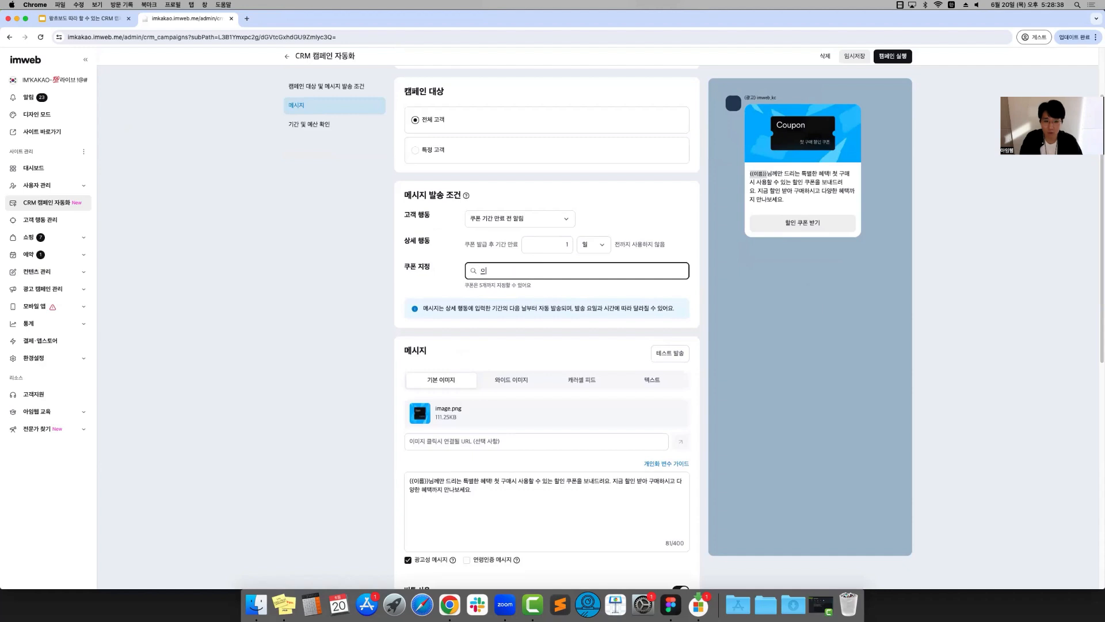
pyautogui.write('컴')
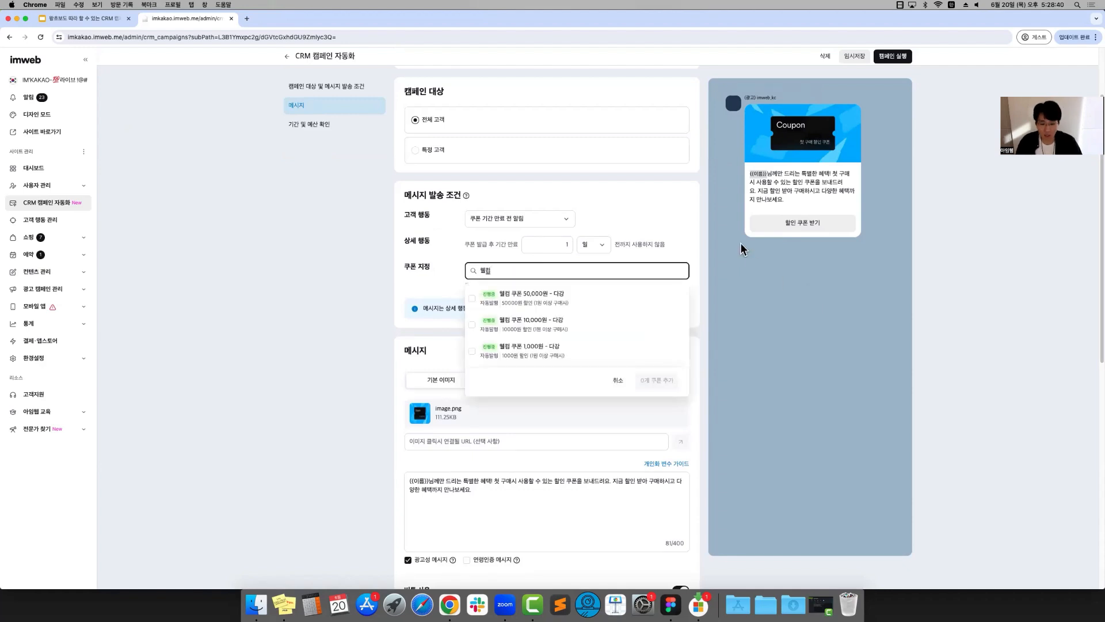
pyautogui.click(474, 298)
pyautogui.click(476, 324)
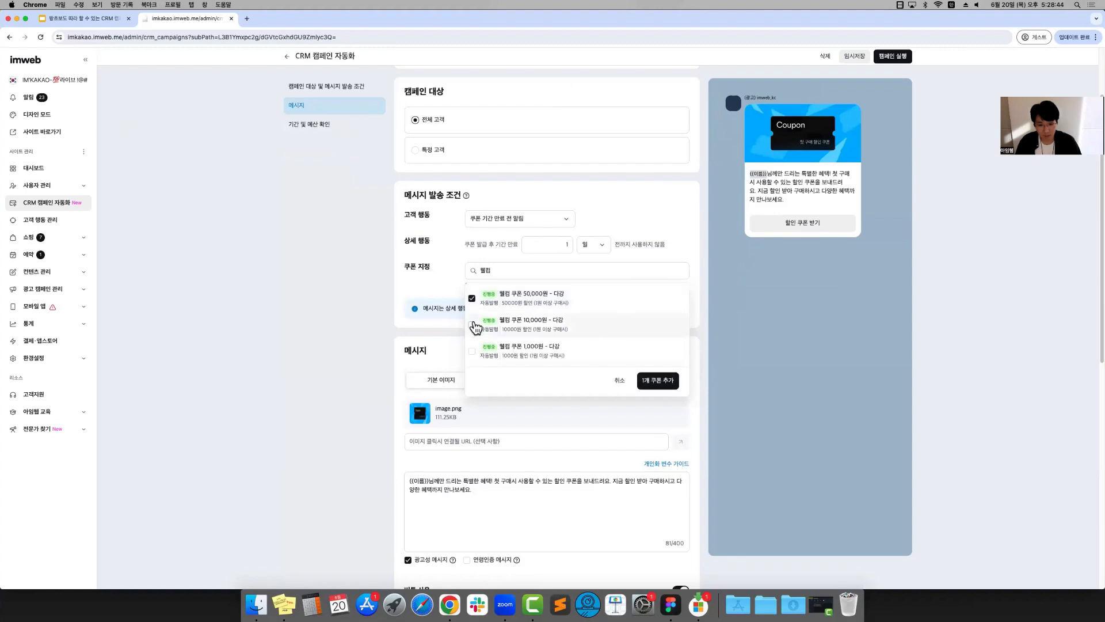
pyautogui.click(475, 351)
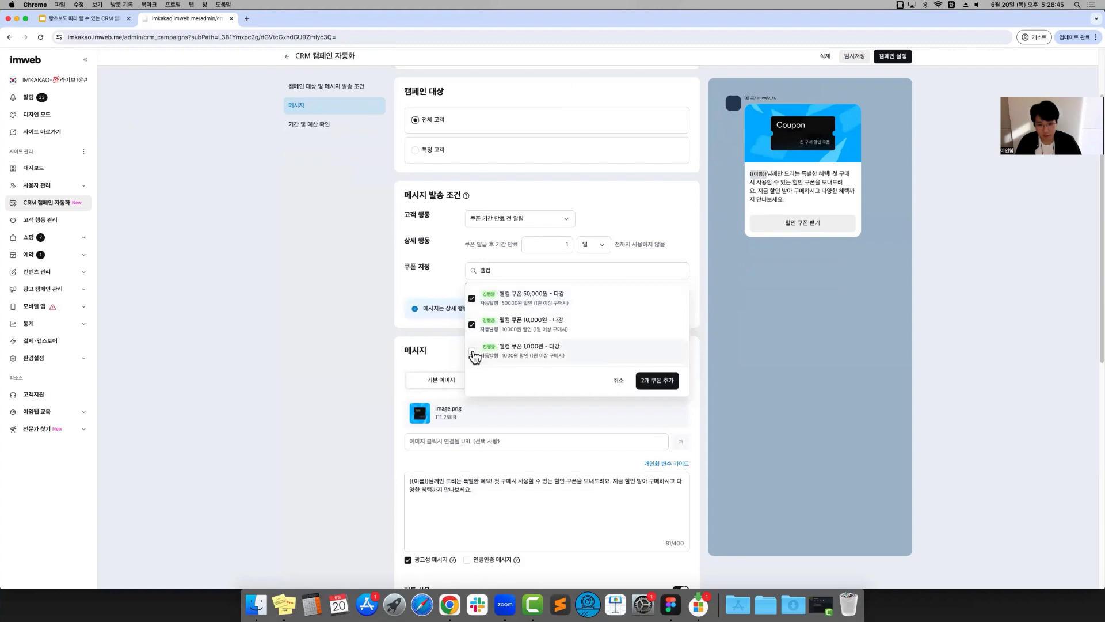
pyautogui.click(664, 384)
pyautogui.scroll(3, 656, 368)
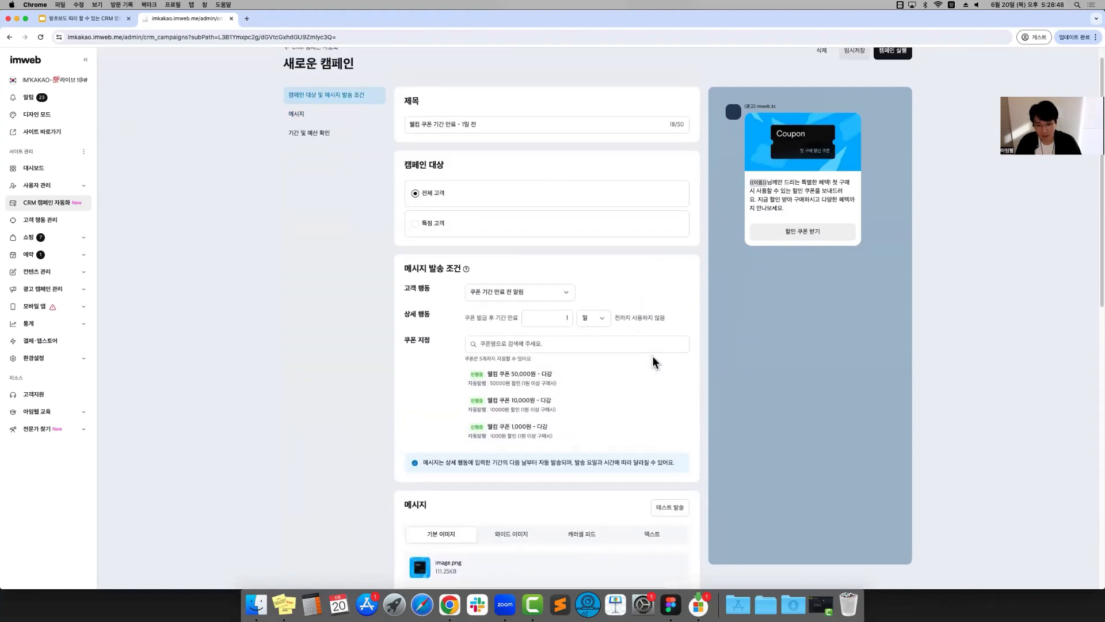
pyautogui.scroll(1, 464, 366)
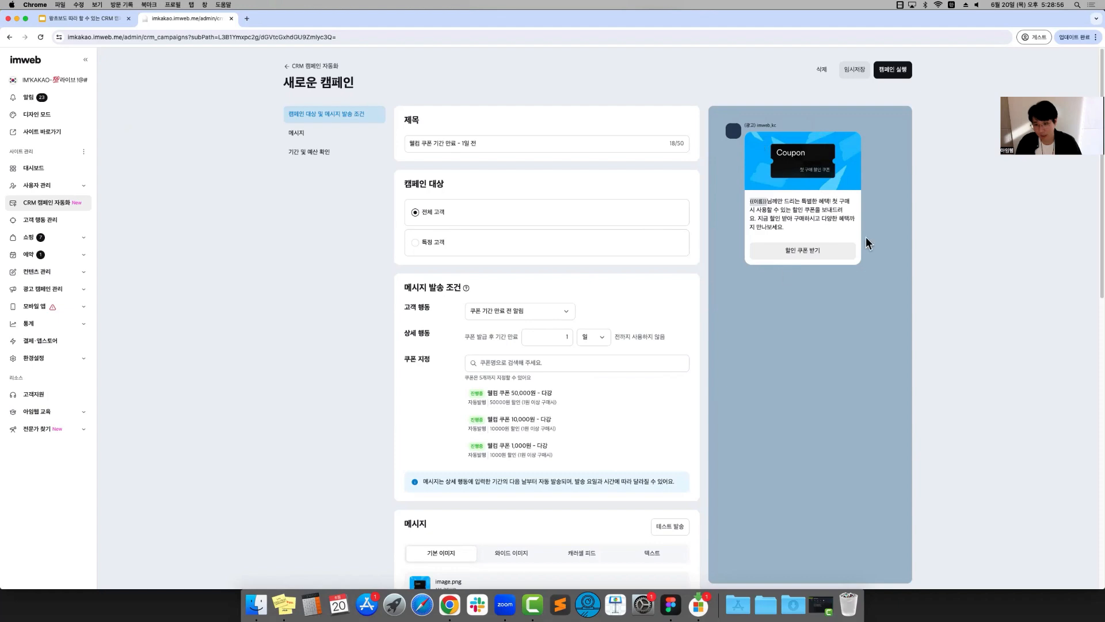
# Rewrite the message text as "{{이름}}님 회원가입시 받으신 웰컴 쿠폰이 24시간 뒤에 사라지게 됩니다."
pyautogui.scroll(-8, 599, 346)
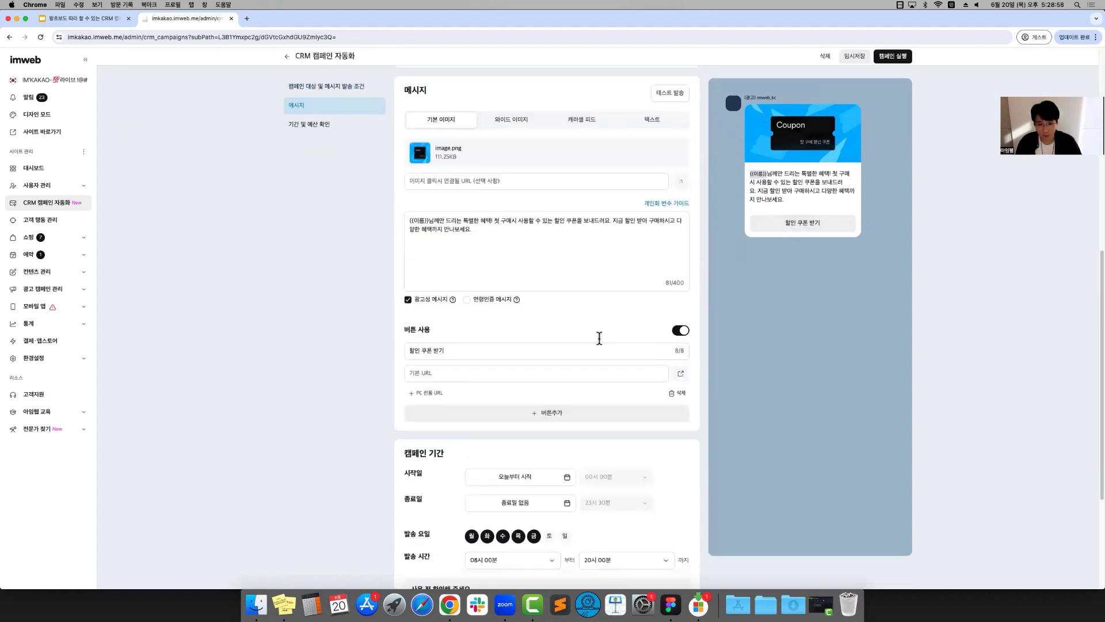
pyautogui.scroll(3, 504, 362)
pyautogui.moveTo(498, 402); pyautogui.dragTo(448, 392)
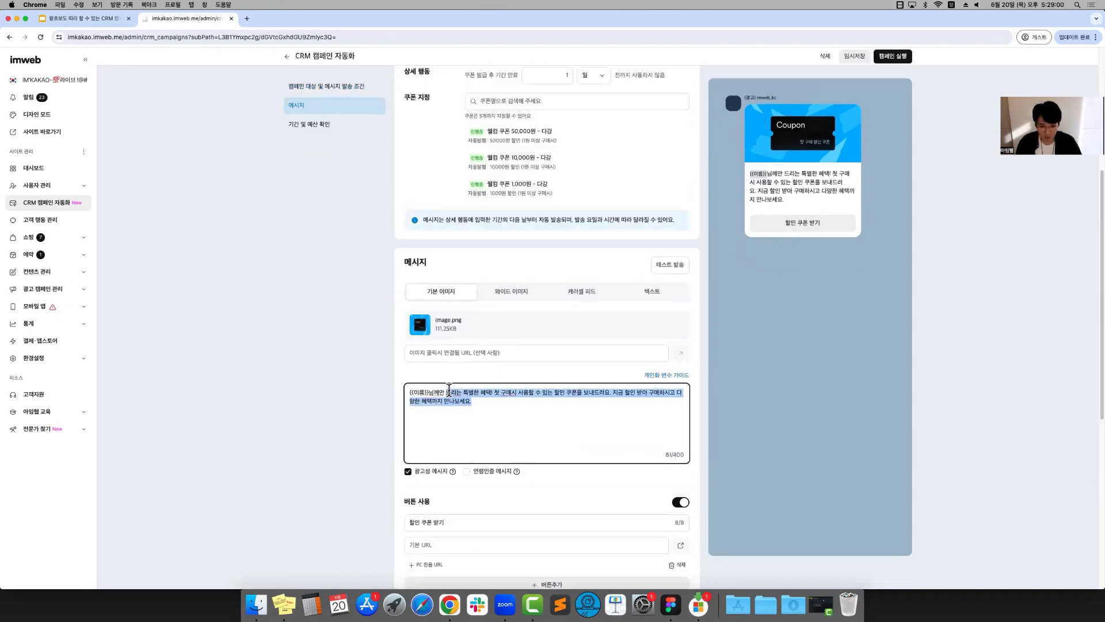
pyautogui.write('회원가입시 받으신 웰컴 쿠폰이 24시간 뒤에 사라지게 됩니다.')
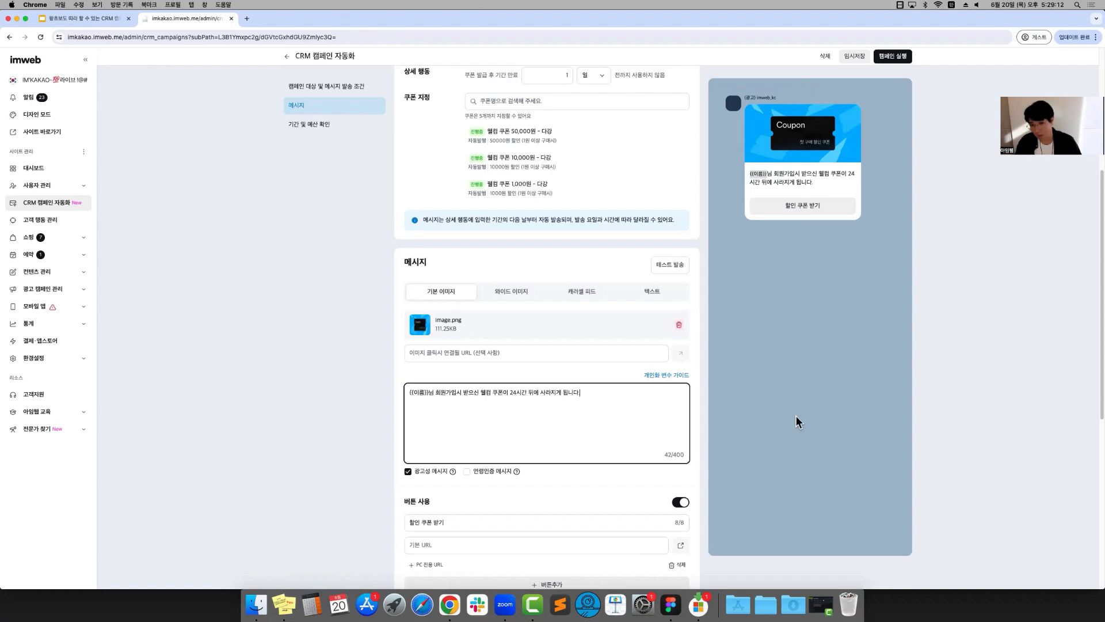
pyautogui.click(782, 412)
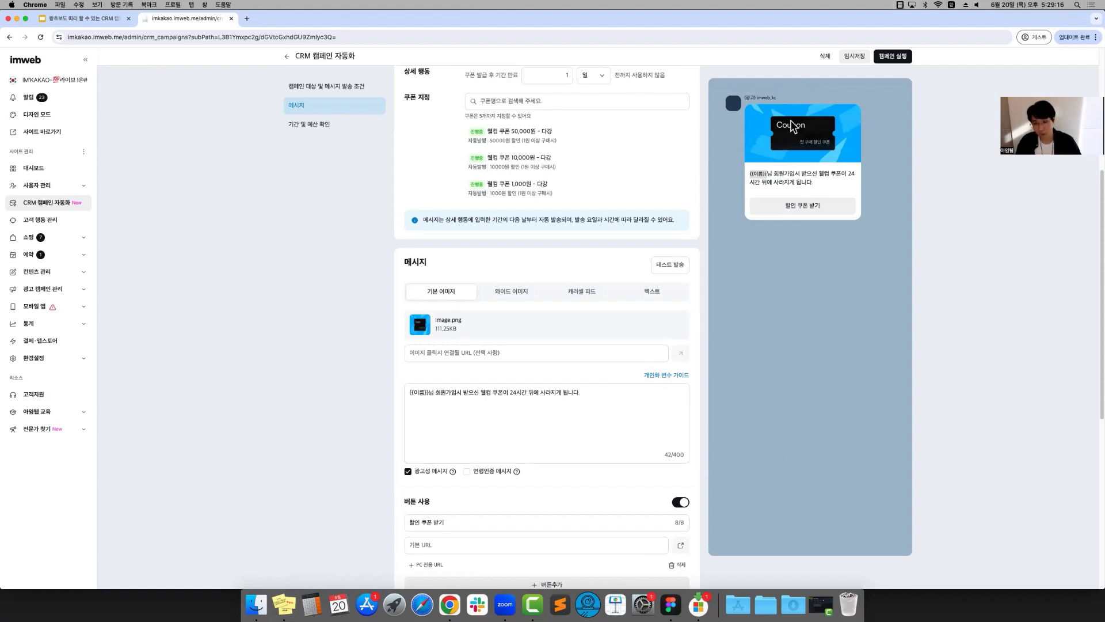
# Rename the message's link button to "쿠폰 확인 하기"
pyautogui.scroll(-5, 657, 344)
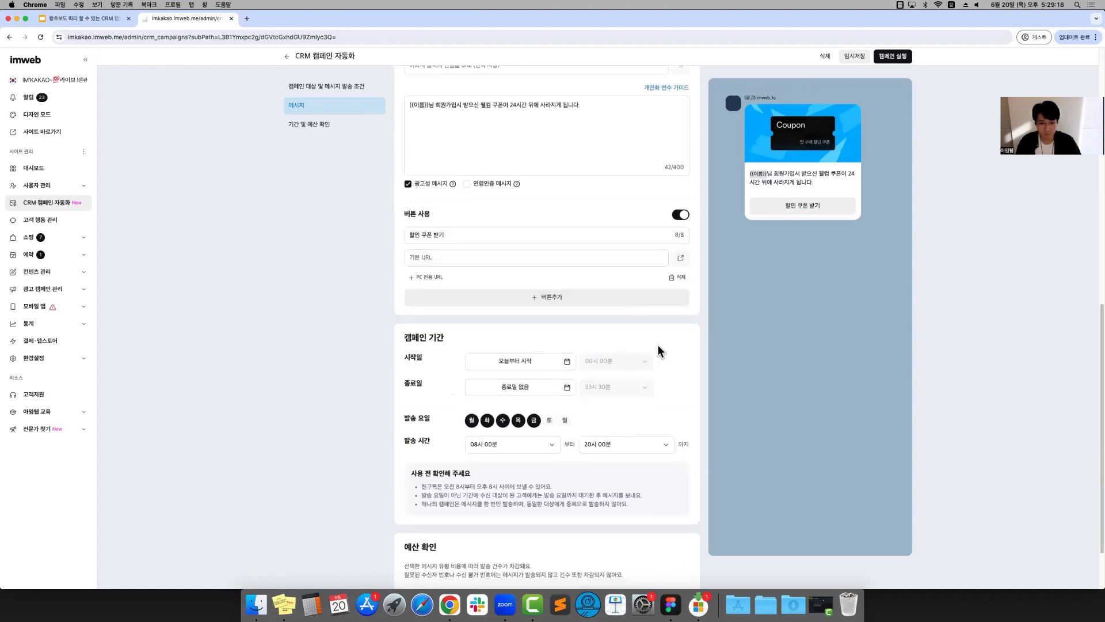
pyautogui.scroll(2, 655, 346)
pyautogui.scroll(1, 634, 351)
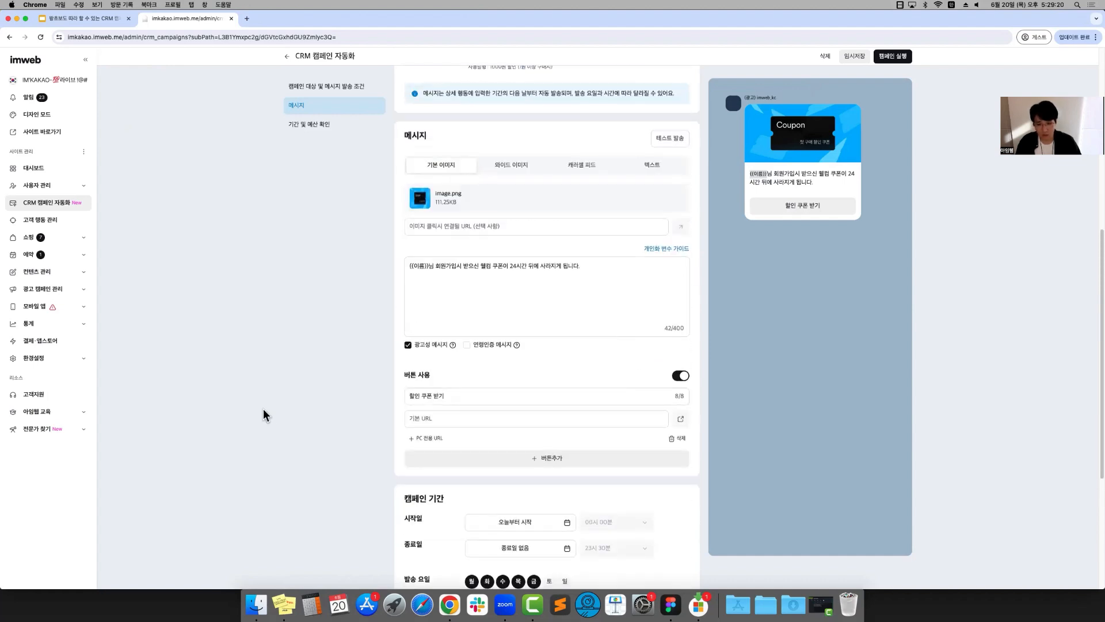
pyautogui.moveTo(455, 397); pyautogui.dragTo(282, 367)
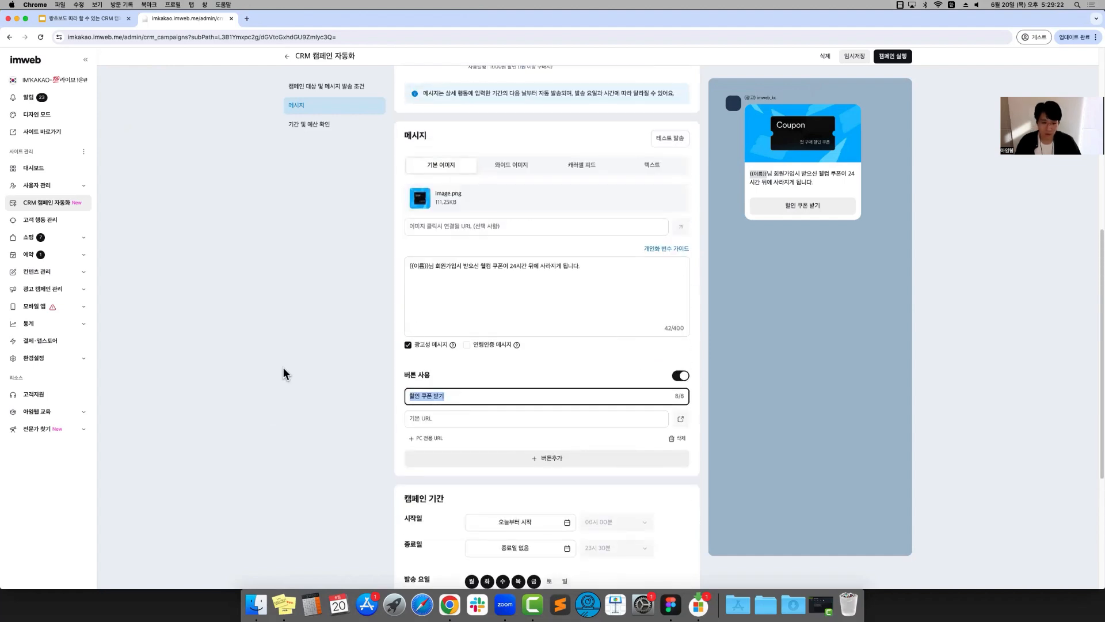
pyautogui.press('BackSpace')
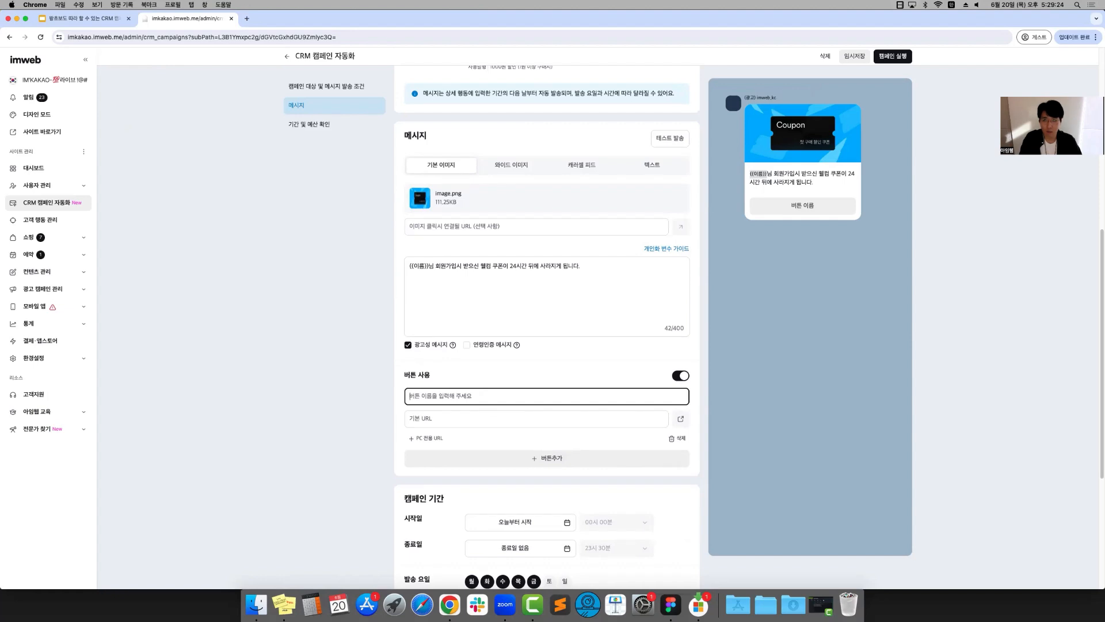
pyautogui.write('쿠폰 확인 하기')
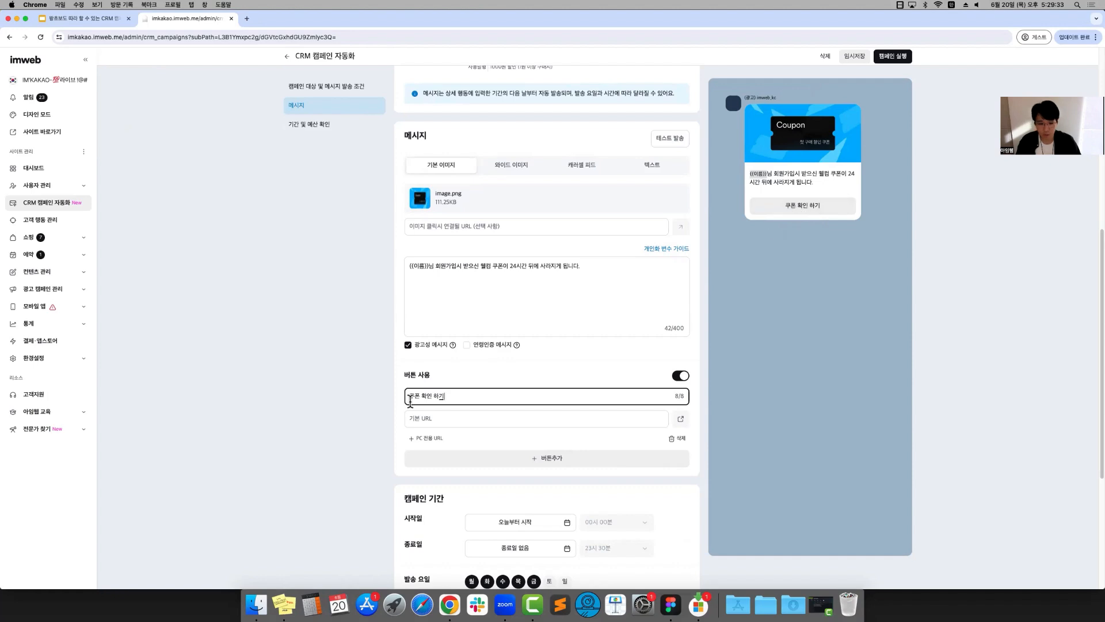
pyautogui.click(416, 423)
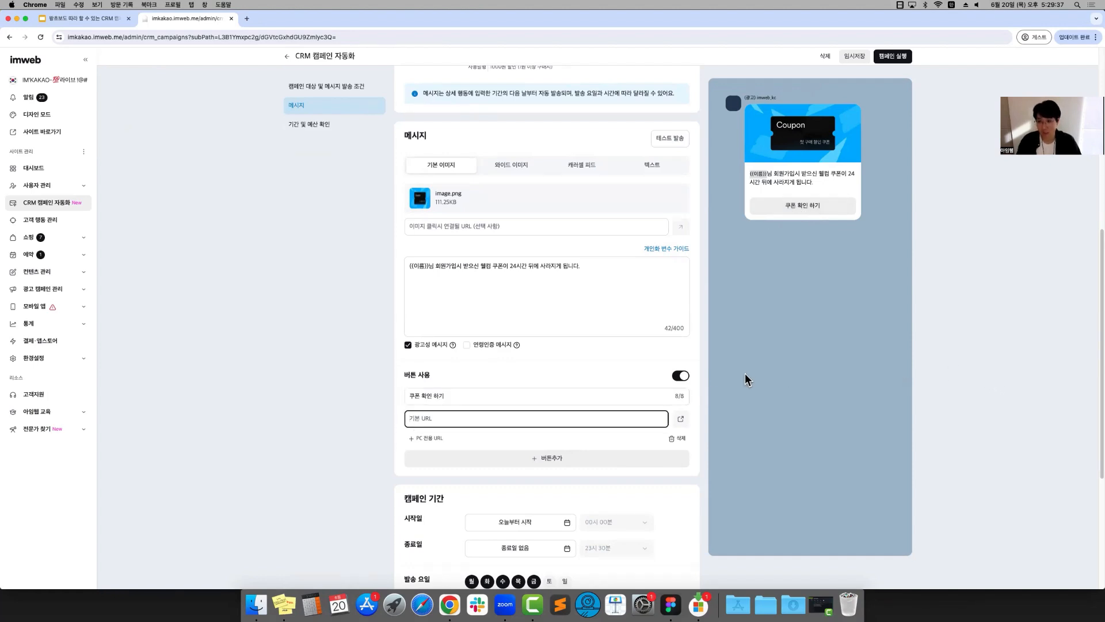
pyautogui.scroll(2, 746, 409)
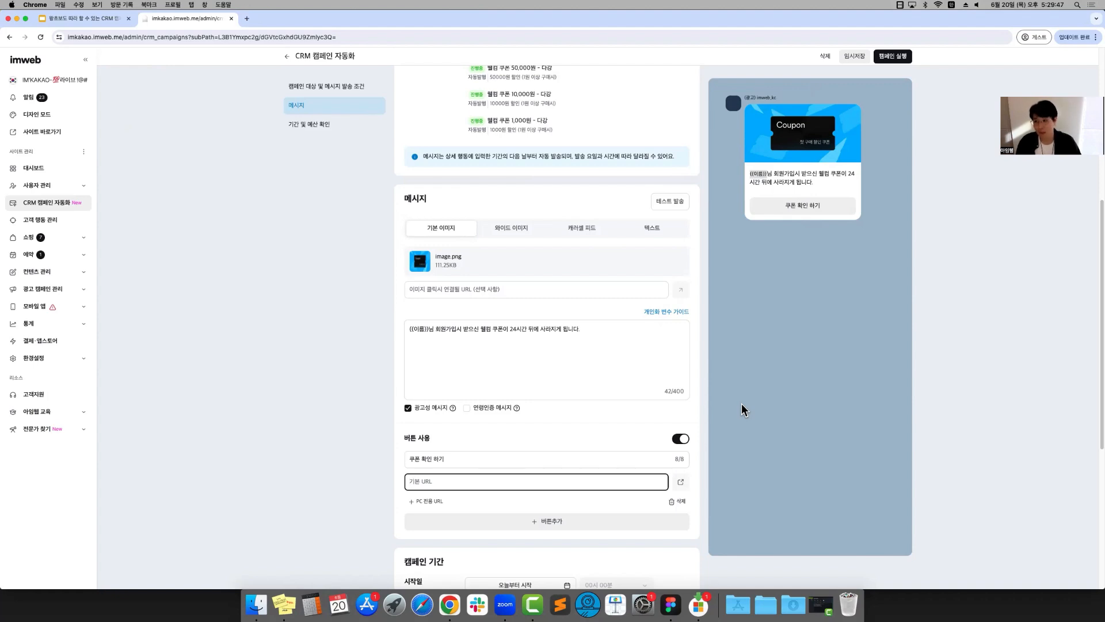
pyautogui.scroll(-1, 693, 424)
pyautogui.scroll(-3, 693, 425)
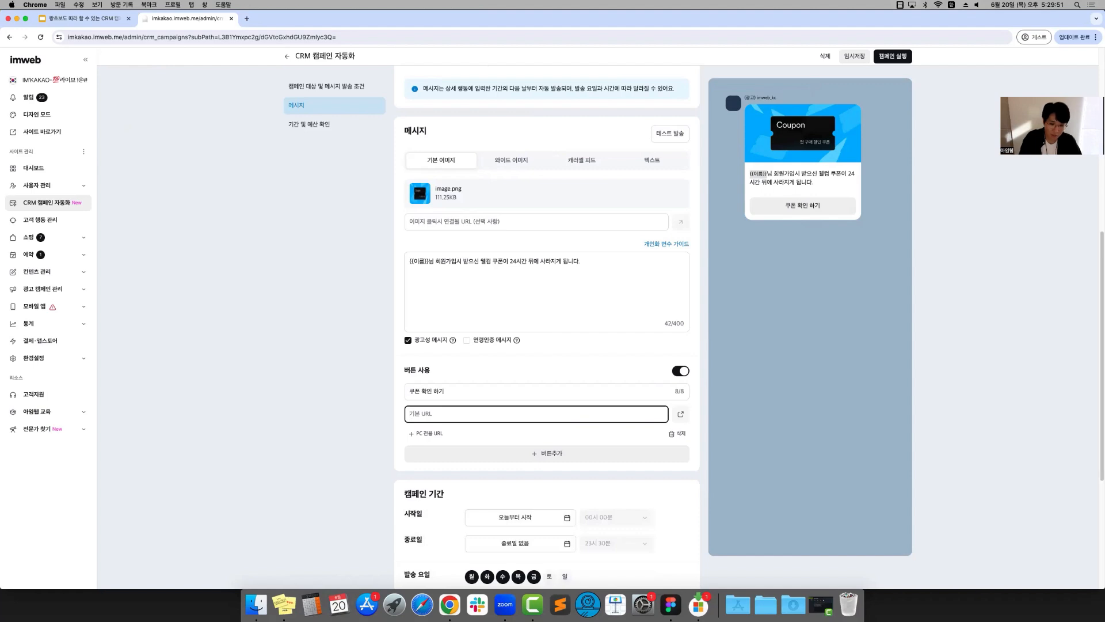
pyautogui.write('httpo')
pyautogui.write('//naver.com')
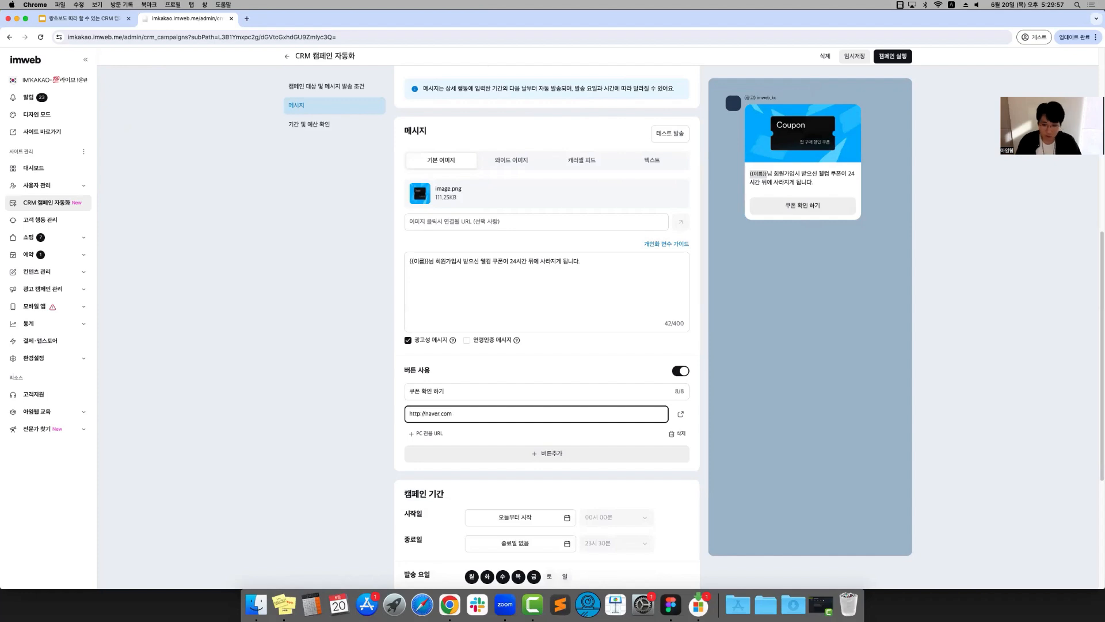
pyautogui.click(766, 501)
# Add 토 and 일 to the campaign's sending days
pyautogui.scroll(-5, 702, 488)
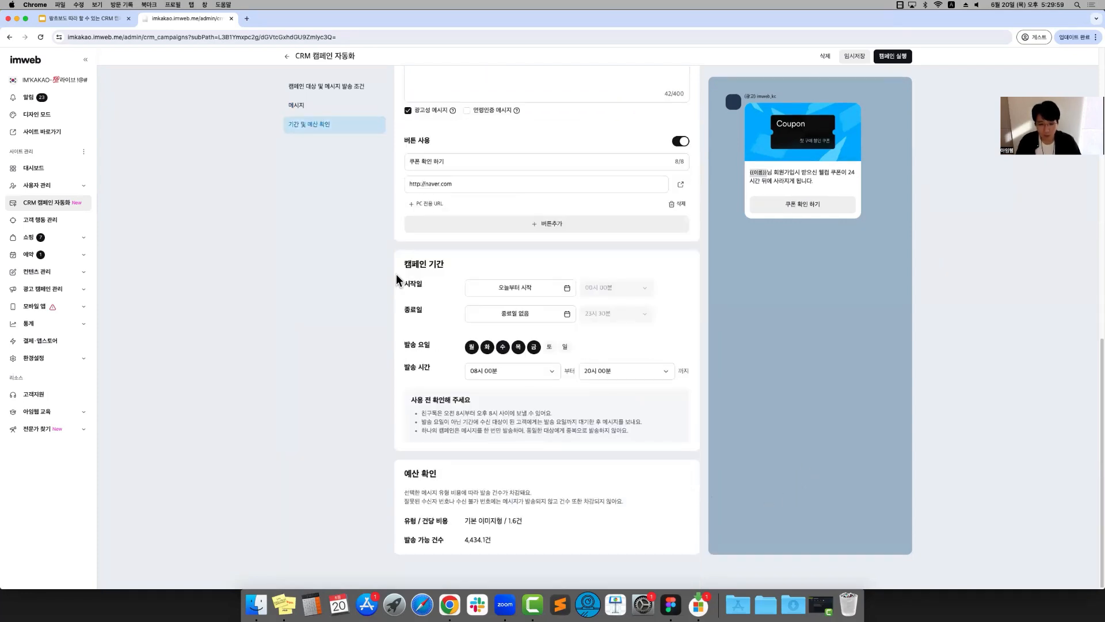
pyautogui.click(549, 346)
pyautogui.click(566, 347)
# Review the welcome coupon expiry campaign's settings and run the campaign
pyautogui.scroll(10, 802, 368)
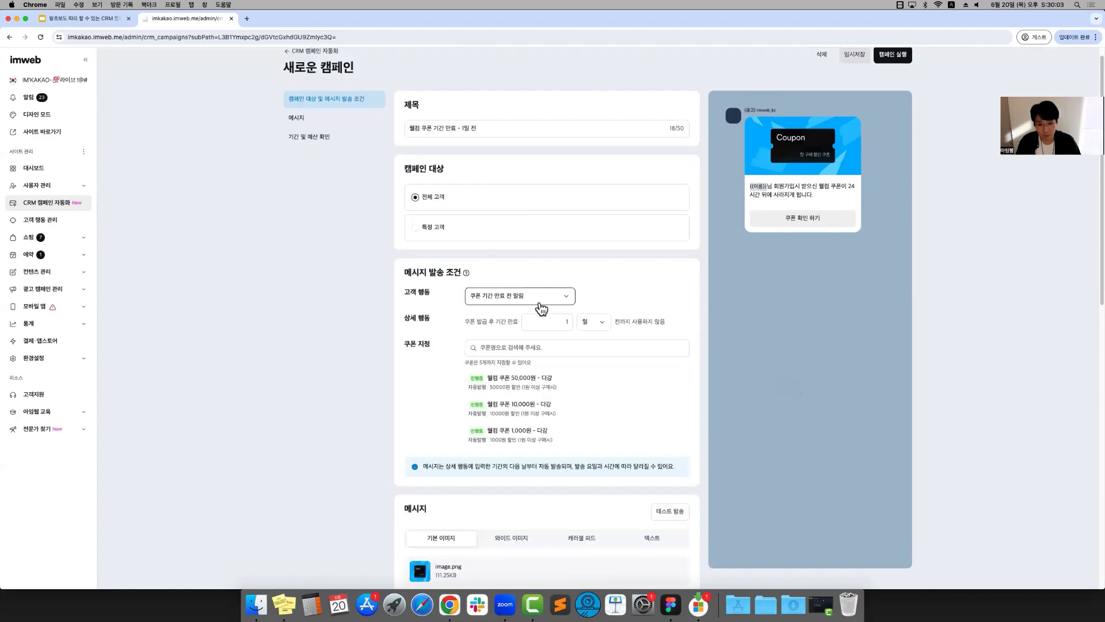
pyautogui.scroll(-10, 734, 314)
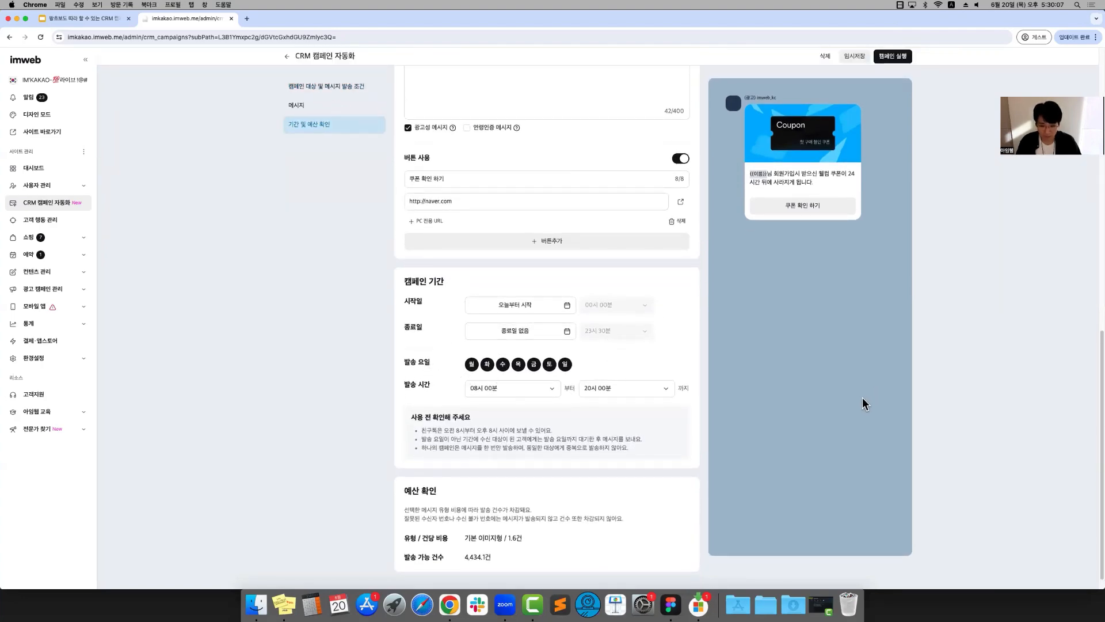
pyautogui.scroll(3, 861, 399)
pyautogui.scroll(8, 859, 402)
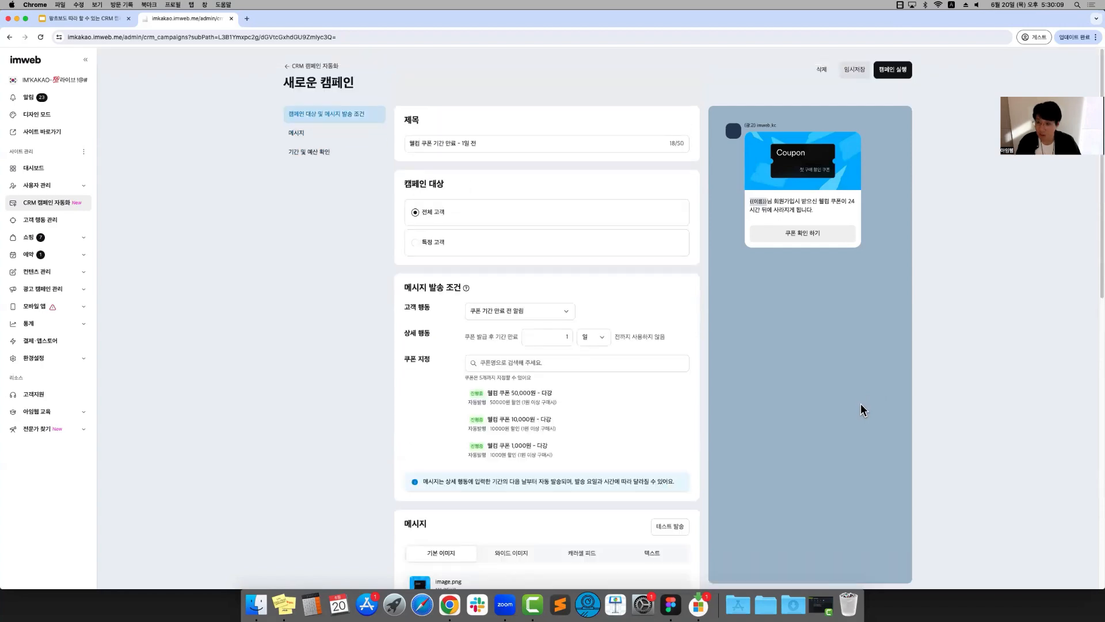
pyautogui.click(902, 71)
# Examine the performance and settings summary of the "웰컴 쿠폰 기간 만료 - 1일 전" campaign, and return to the campaign list
pyautogui.click(444, 196)
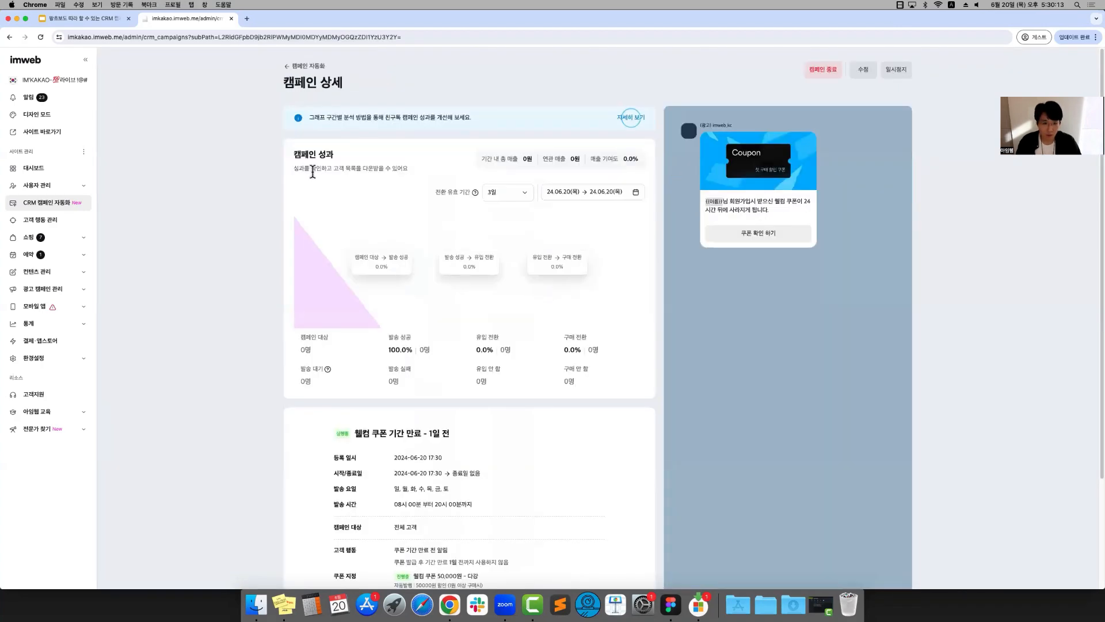
pyautogui.scroll(-5, 393, 281)
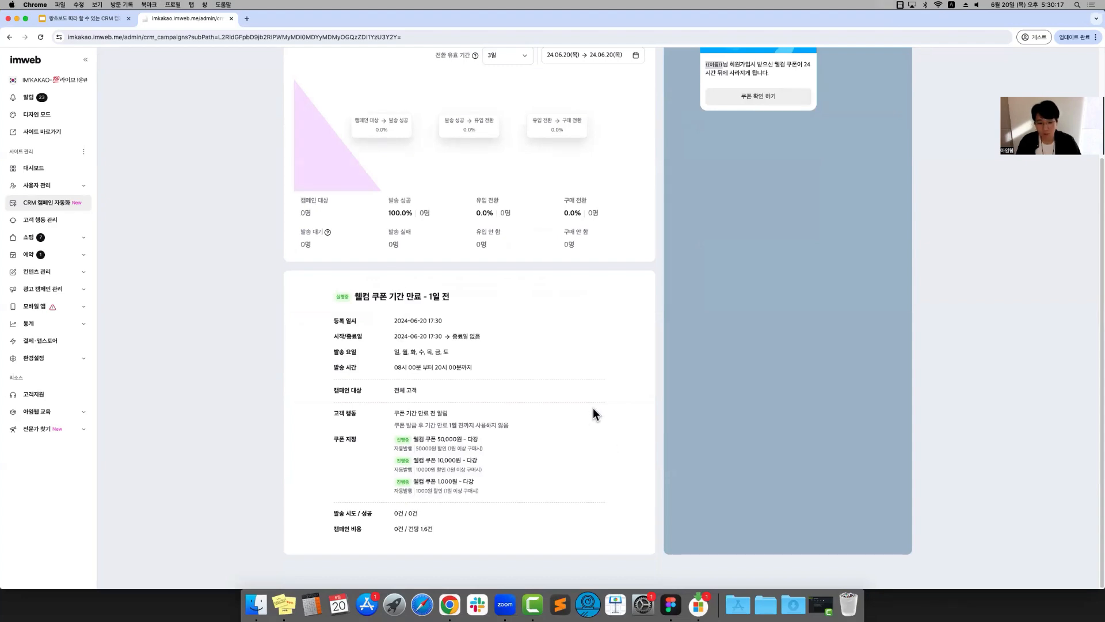
pyautogui.scroll(5, 599, 402)
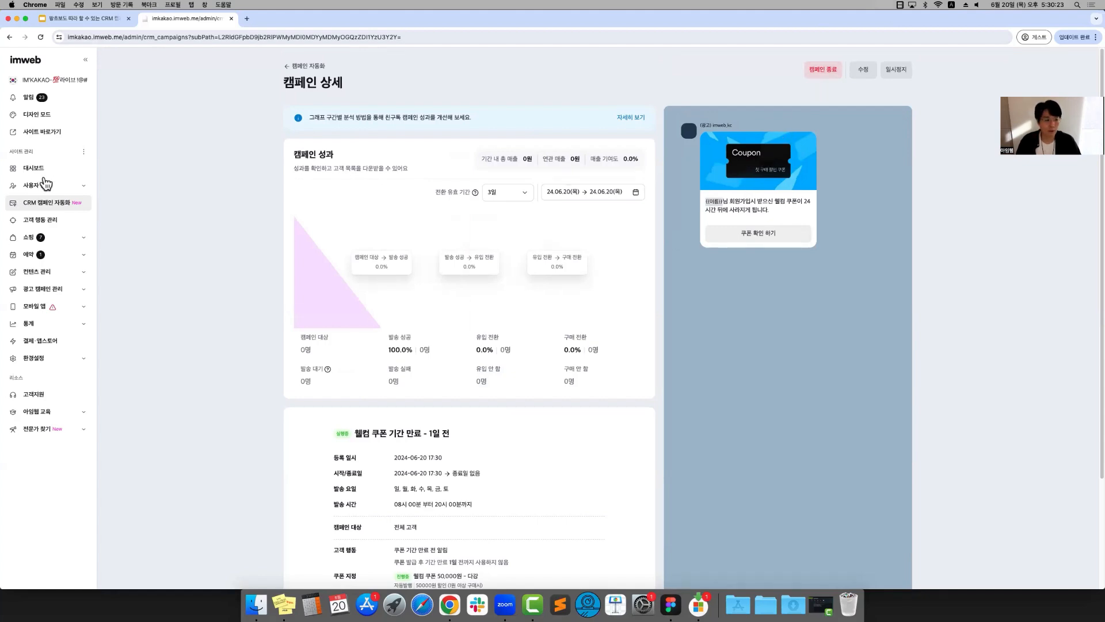
pyautogui.click(46, 202)
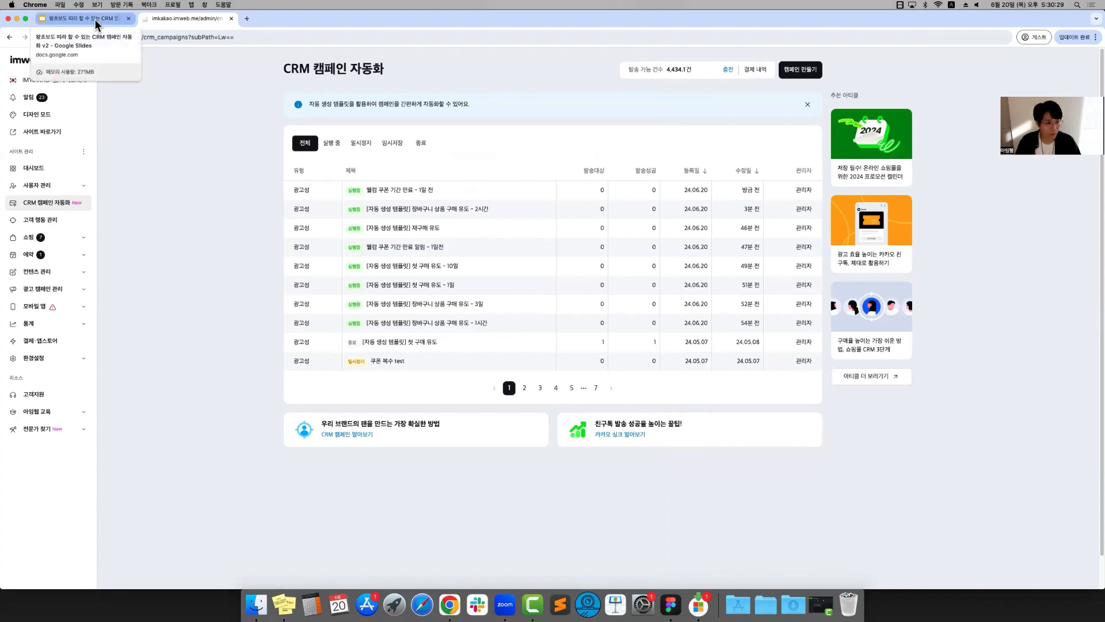
# Switch to the Google Slides deck in full-screen presentation and advance to the 요약 정리 slide
pyautogui.click(94, 19)
pyautogui.press('super+Return')
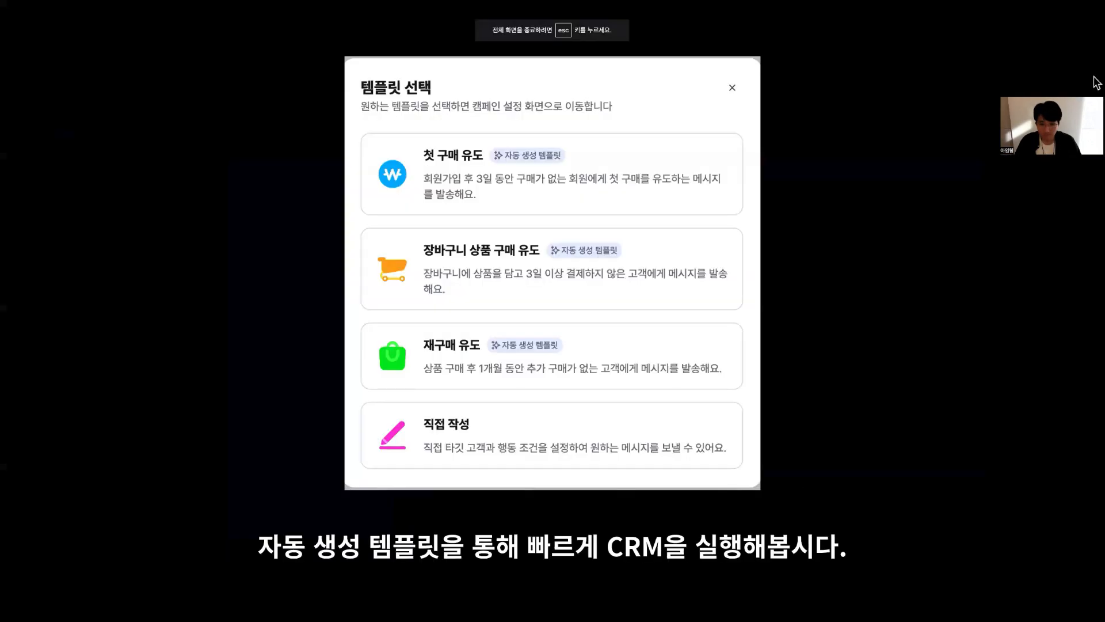
pyautogui.press('Right')
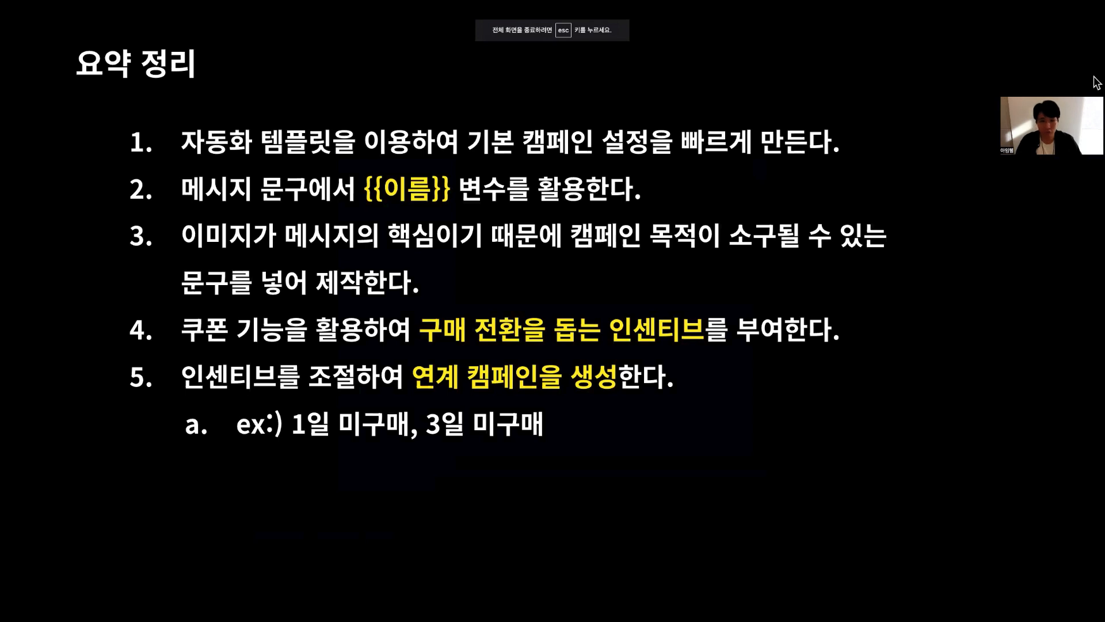